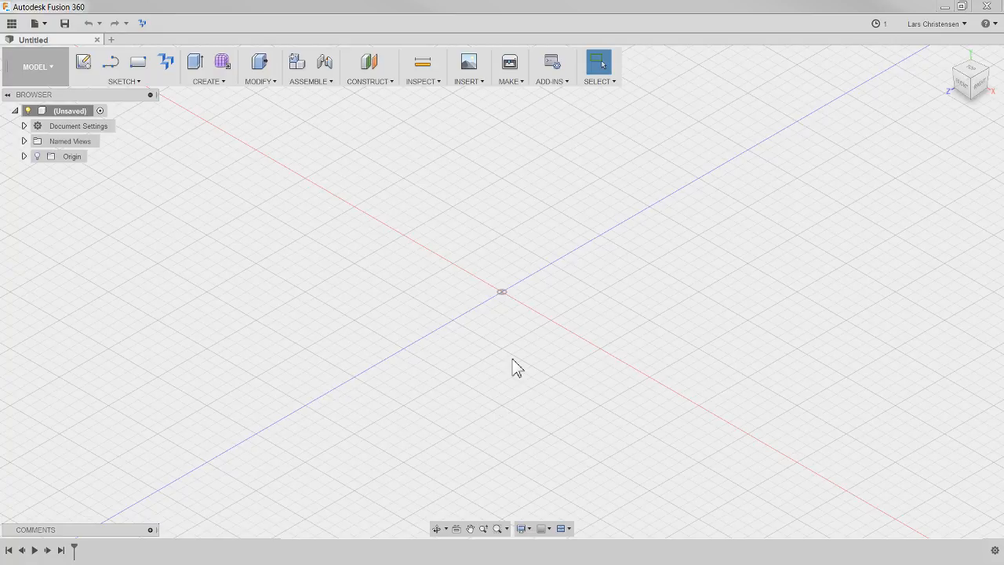
# Hide the layout grid and set the camera to Perspective with Ortho Faces.
pyautogui.click(547, 529)
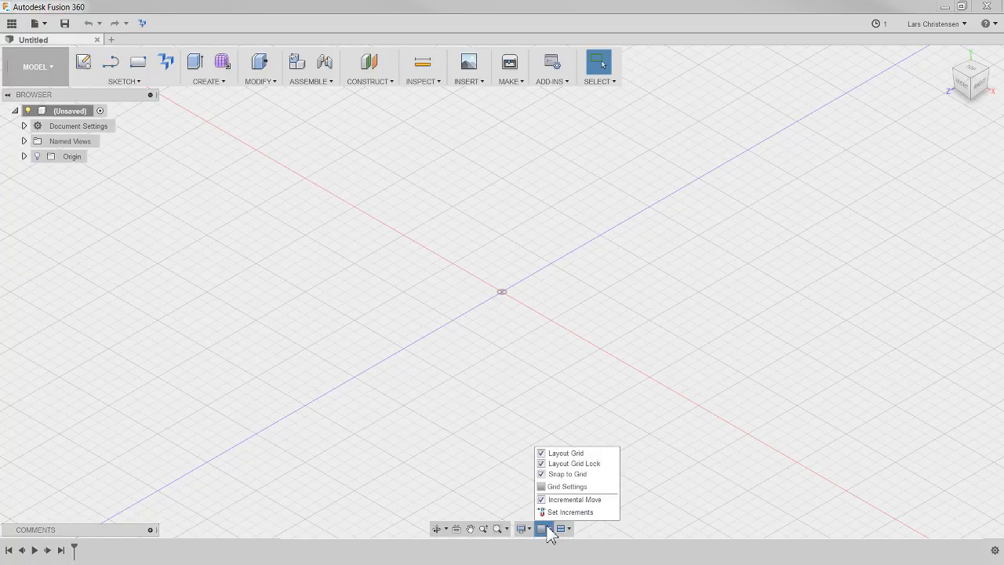
pyautogui.click(540, 453)
pyautogui.rightClick(973, 82)
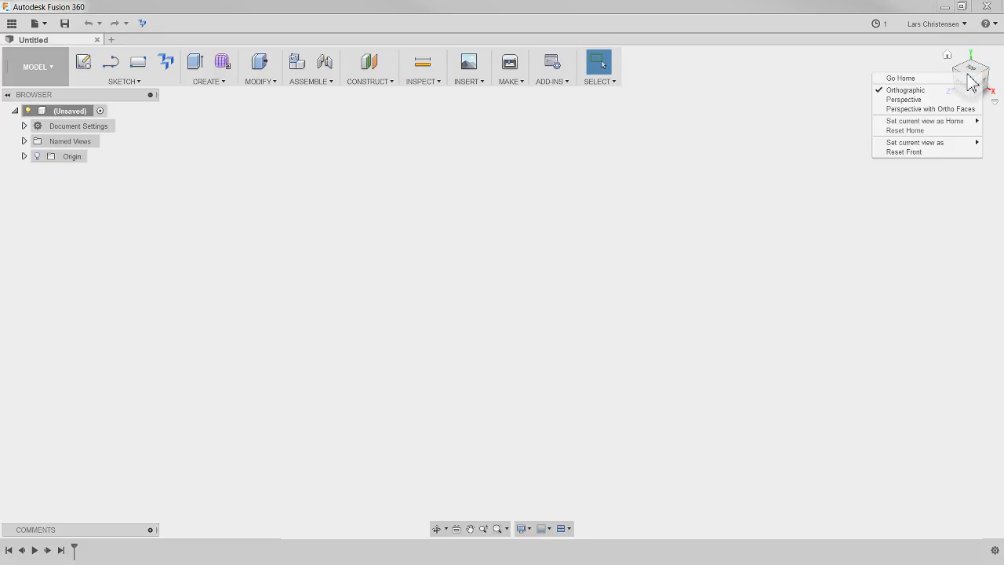
pyautogui.click(905, 110)
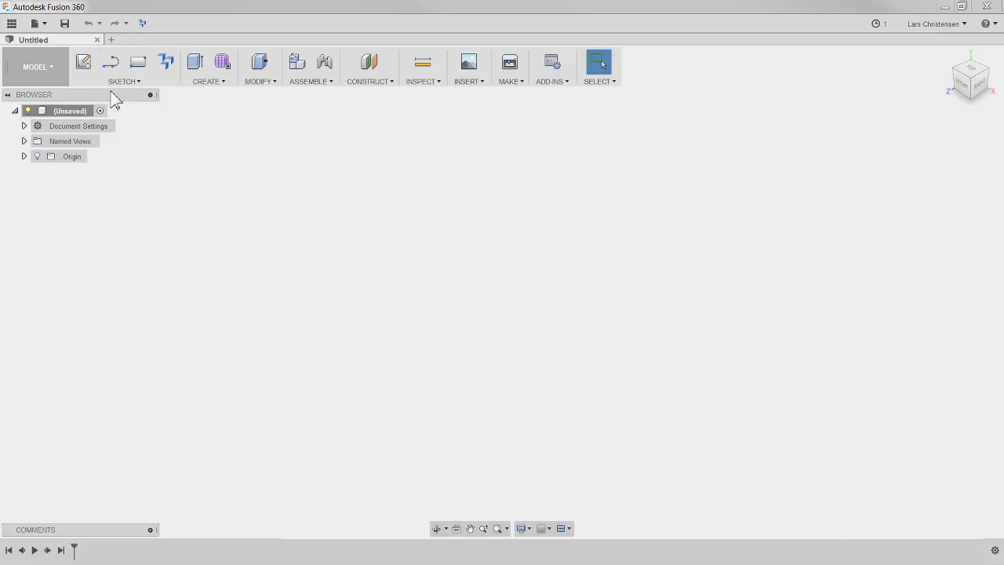
pyautogui.click(97, 40)
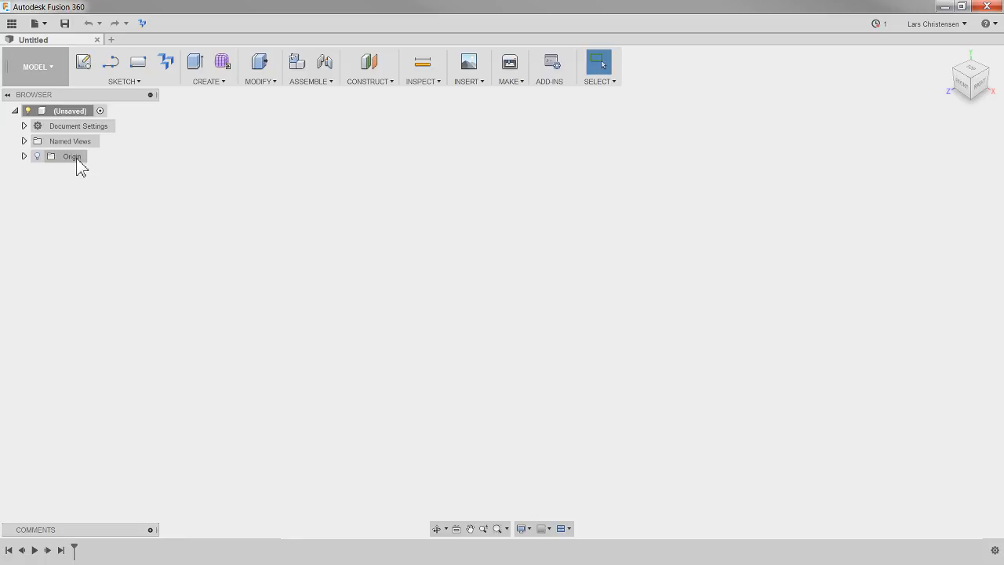
# Stop capturing design history for the unsaved document and re-enable Capture Design History.
pyautogui.rightClick(66, 115)
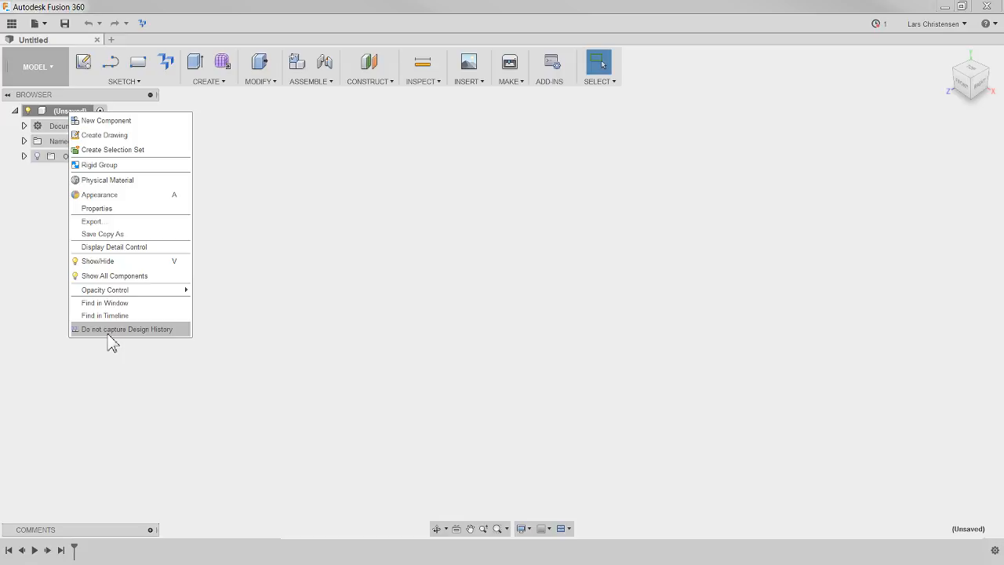
pyautogui.click(111, 330)
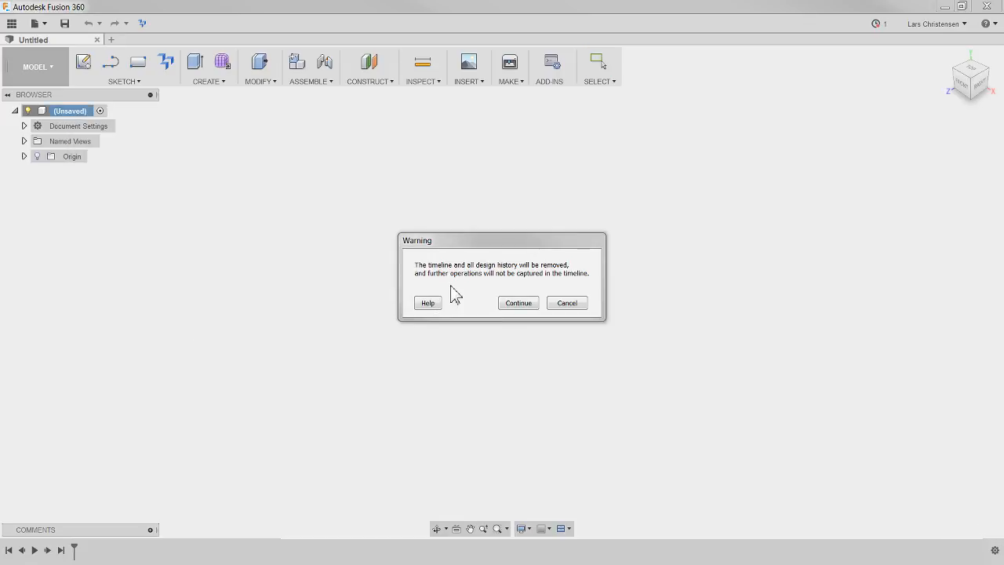
pyautogui.click(518, 303)
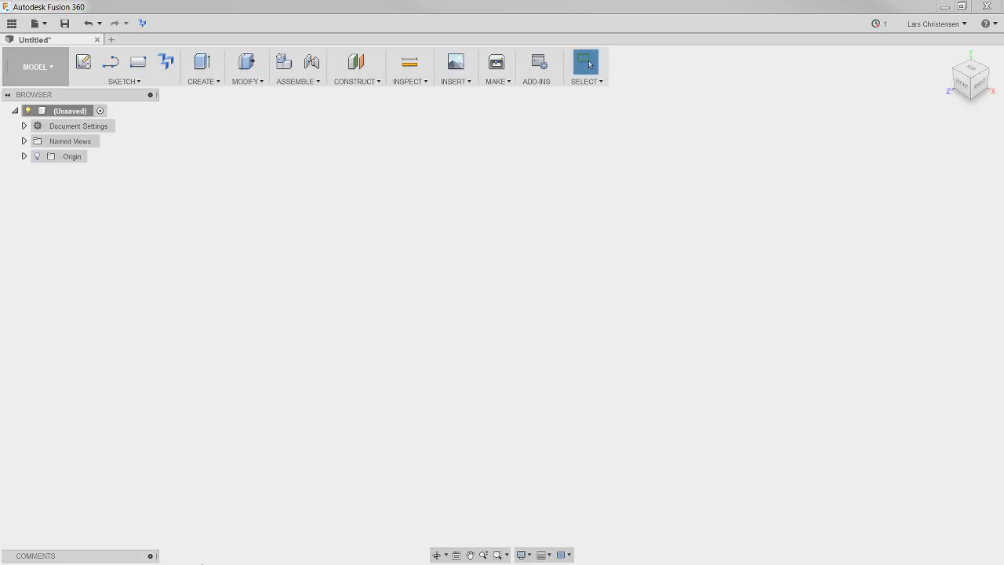
pyautogui.rightClick(72, 116)
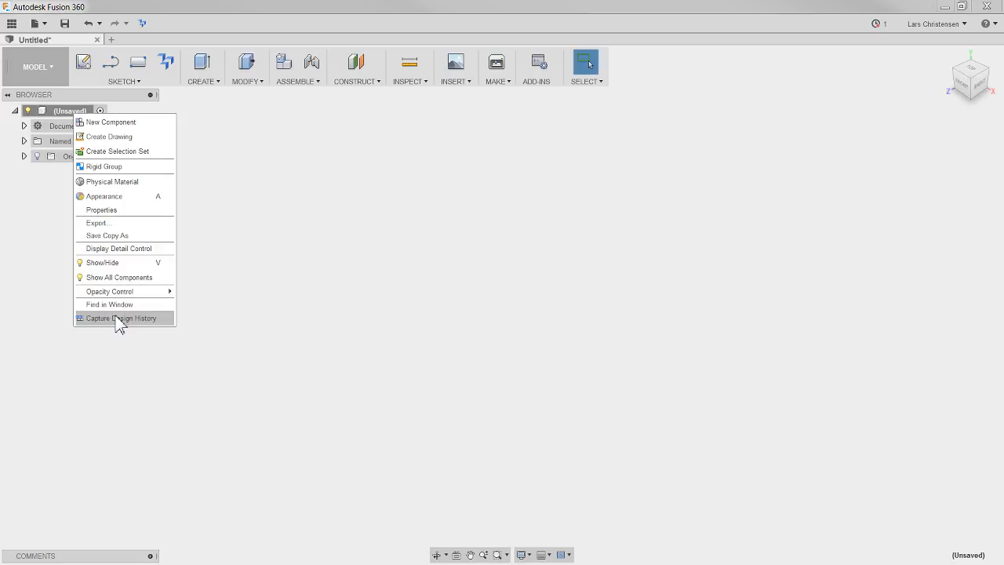
pyautogui.click(120, 318)
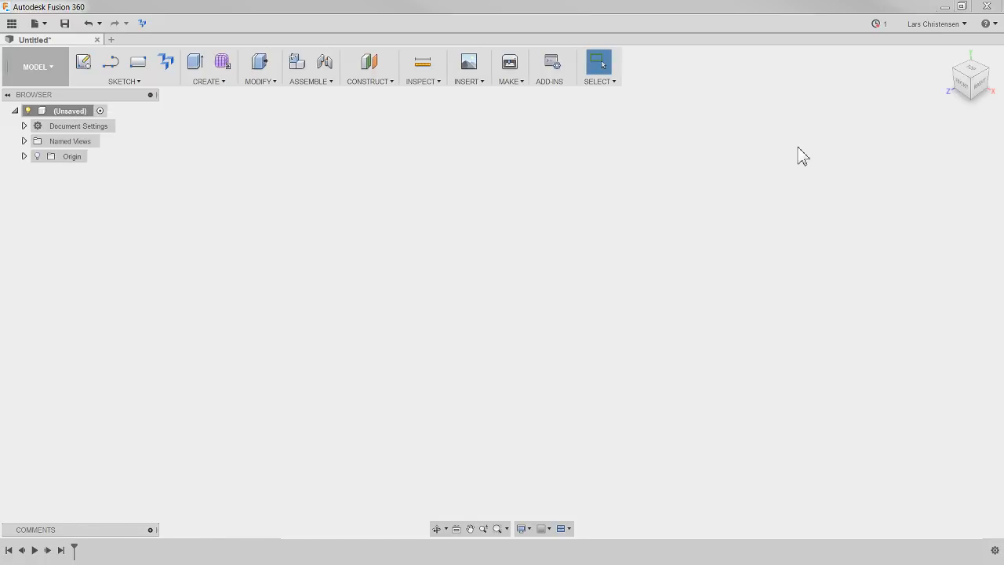
# Review the general Design preferences, including the design history and default workspace options, and close them without applying changes.
pyautogui.click(934, 23)
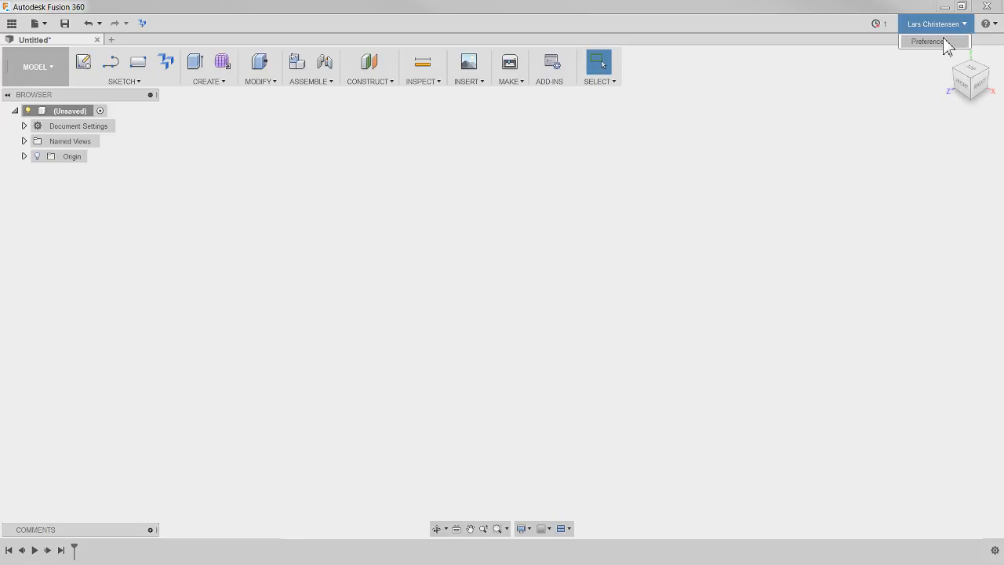
pyautogui.click(945, 41)
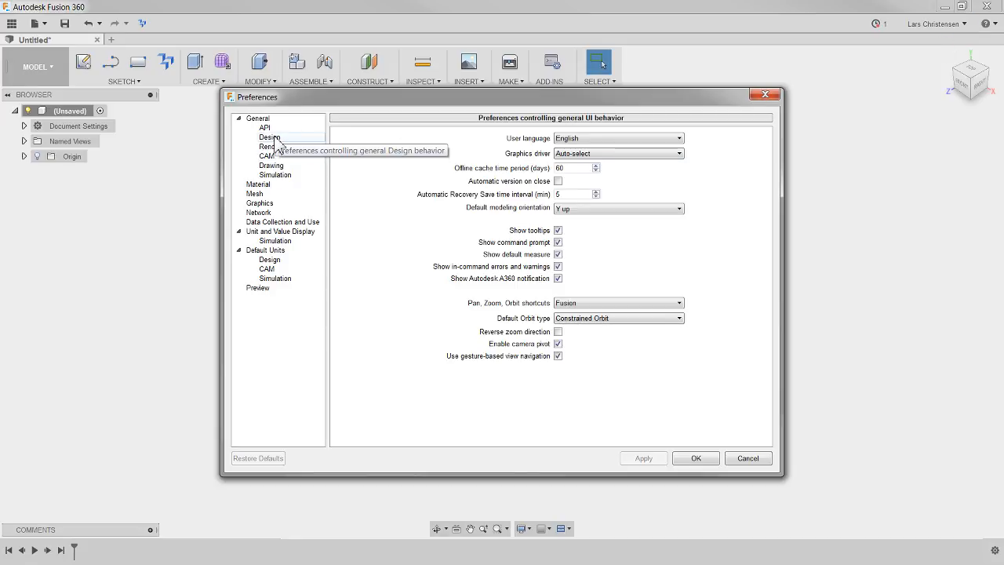
pyautogui.click(271, 138)
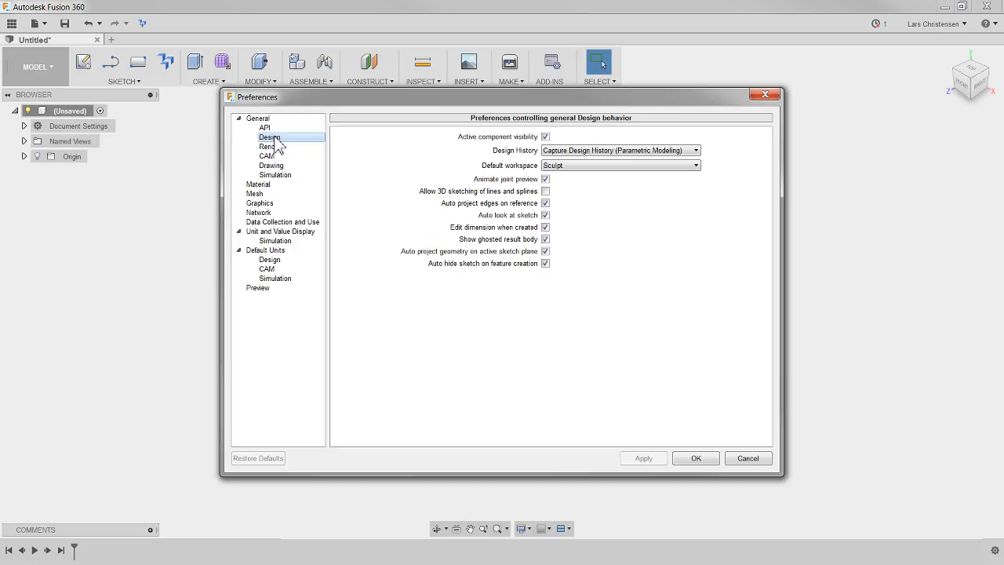
pyautogui.click(753, 458)
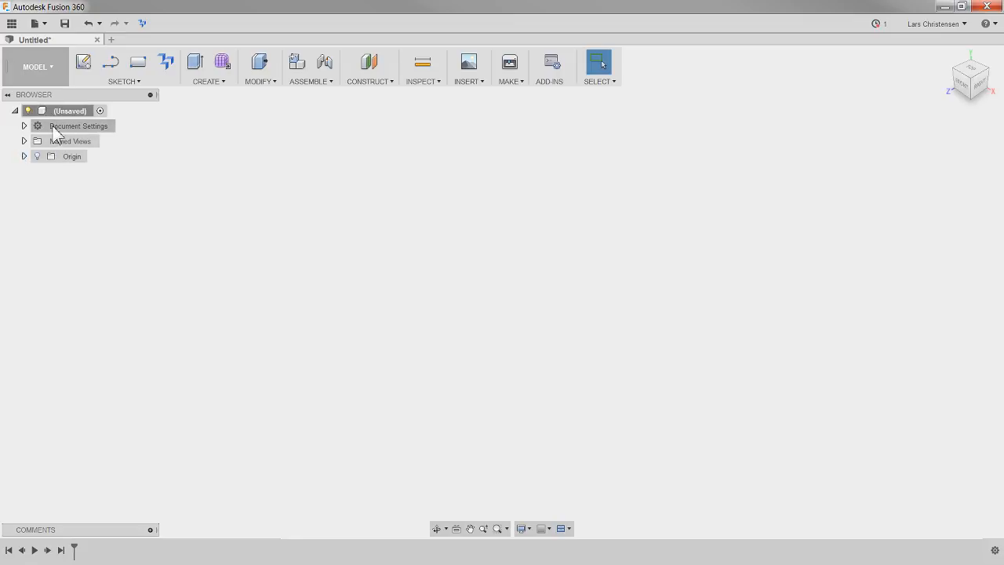
# Examine the document's units, its named views and its origin planes and axes.
pyautogui.click(24, 126)
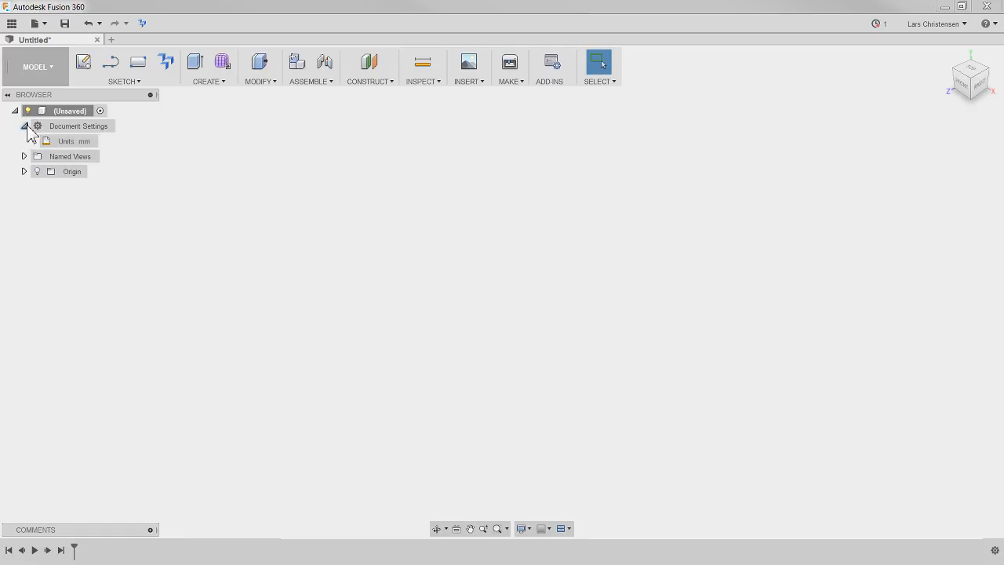
pyautogui.click(24, 126)
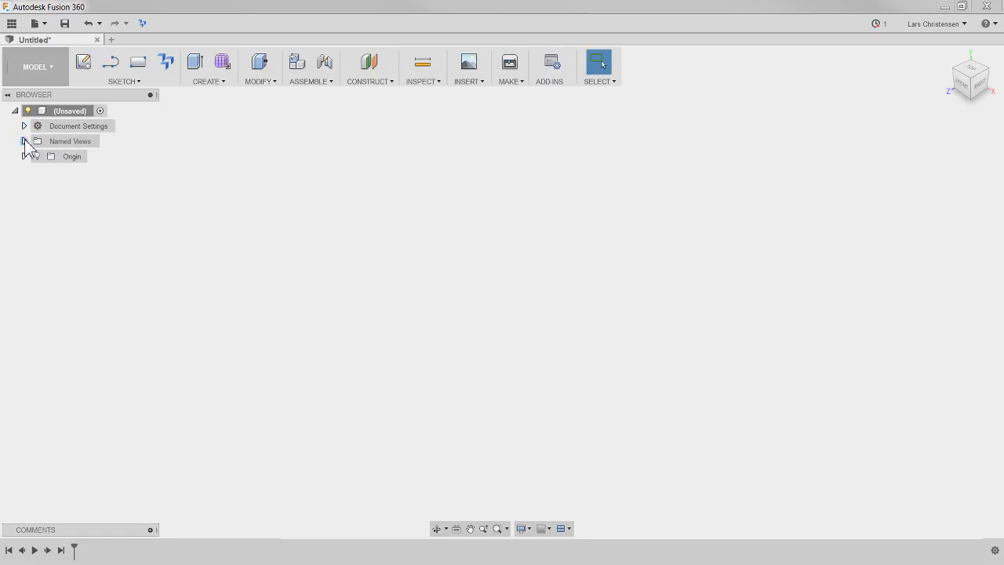
pyautogui.click(24, 141)
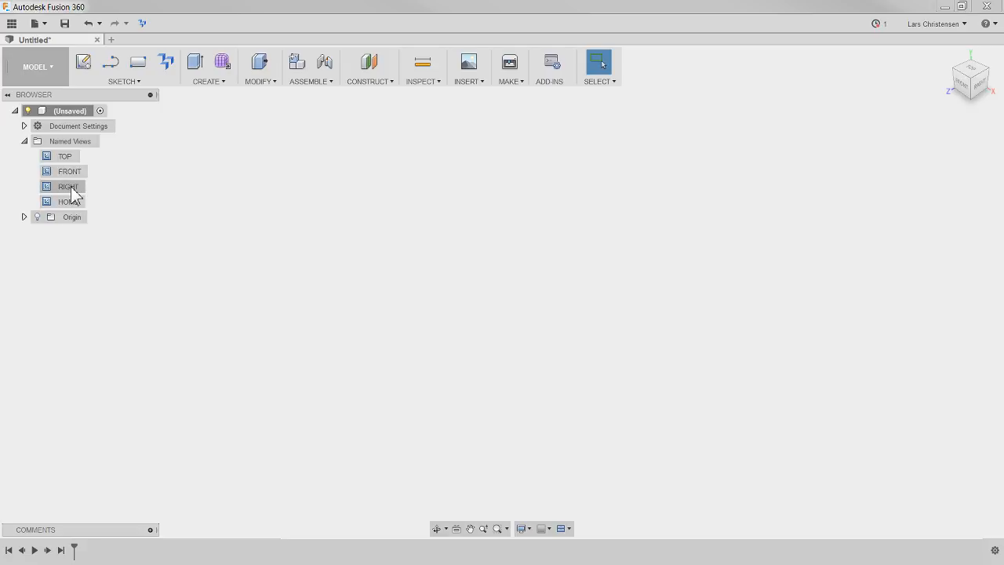
pyautogui.click(24, 142)
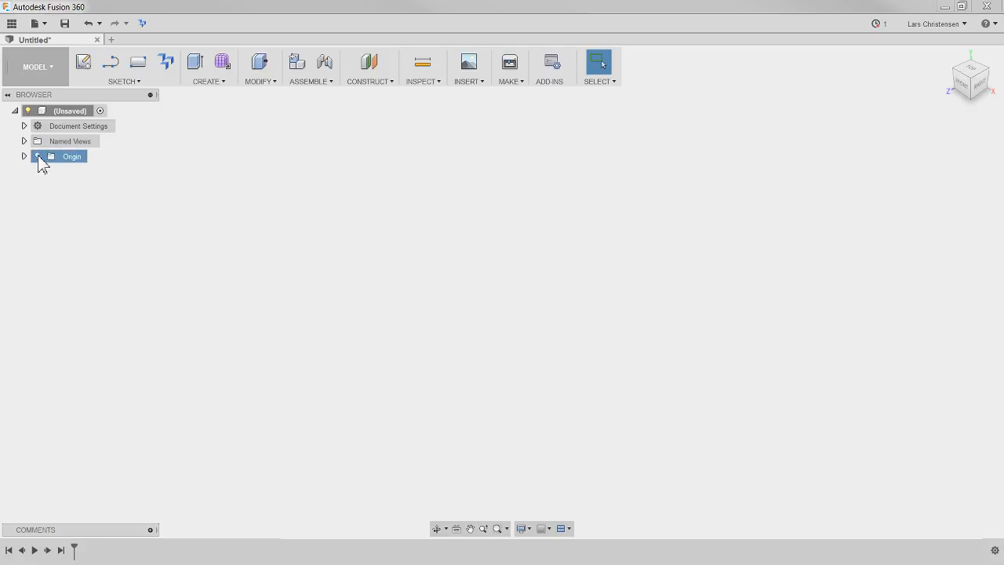
pyautogui.click(38, 157)
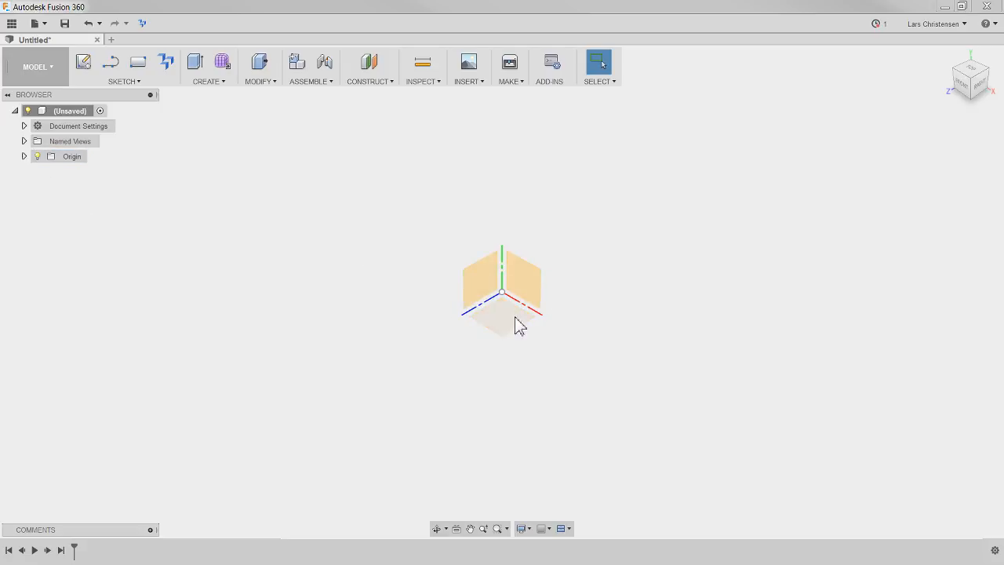
pyautogui.click(36, 156)
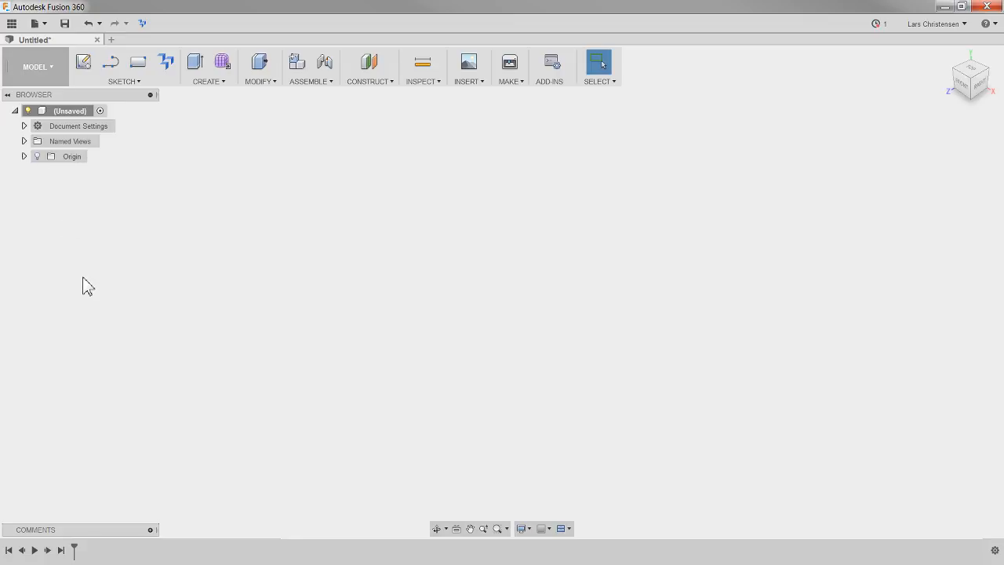
# Sketch a 50 mm diameter circle centred on the origin on the horizontal ground plane.
pyautogui.click(84, 66)
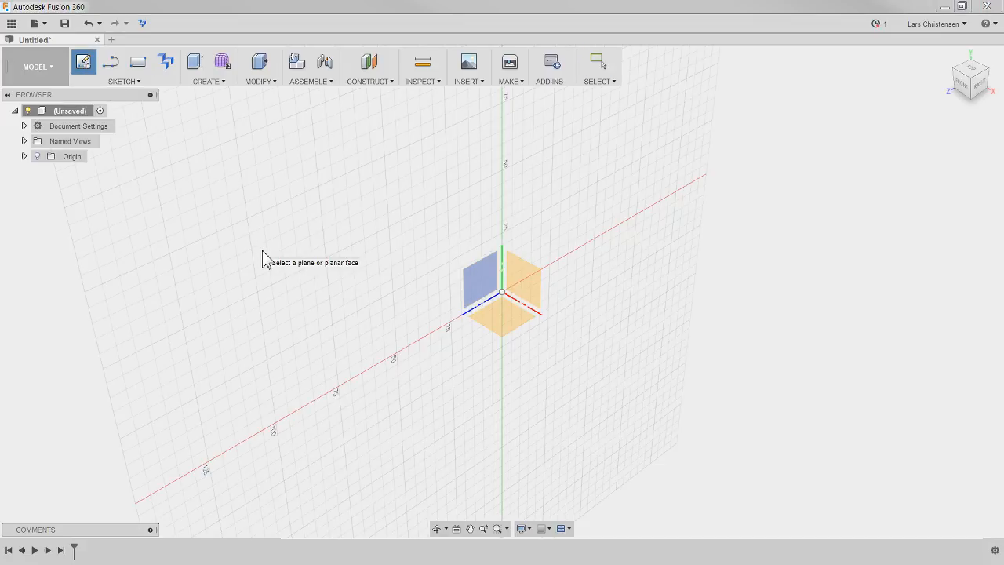
pyautogui.click(509, 329)
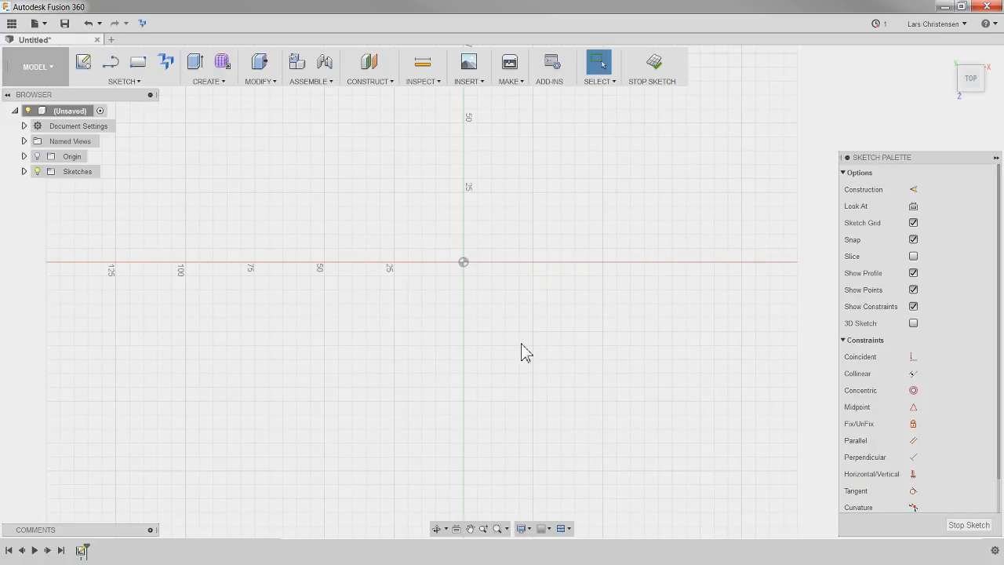
pyautogui.press('c')
pyautogui.click(463, 261)
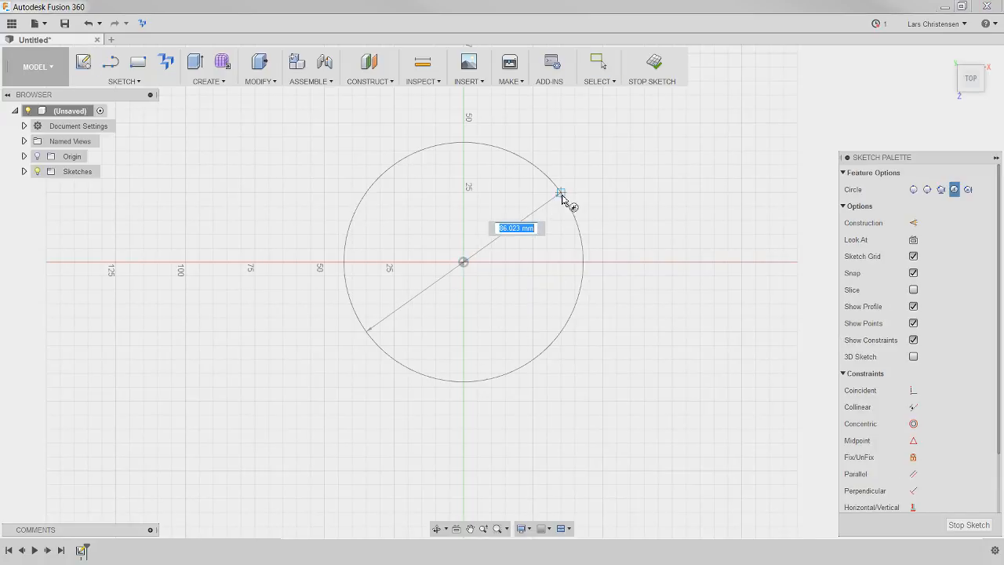
pyautogui.write('50')
pyautogui.press('Tab')
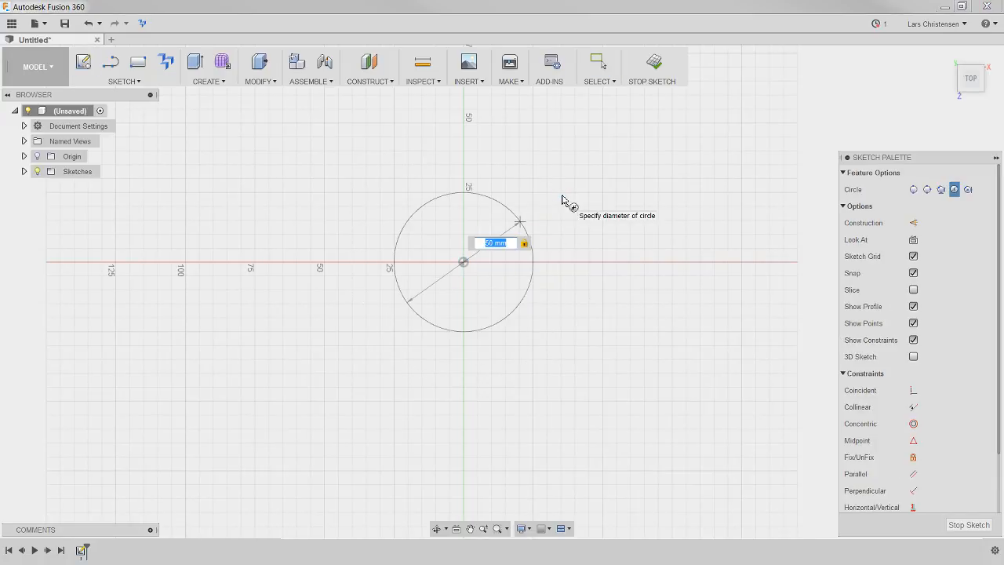
pyautogui.press('Return')
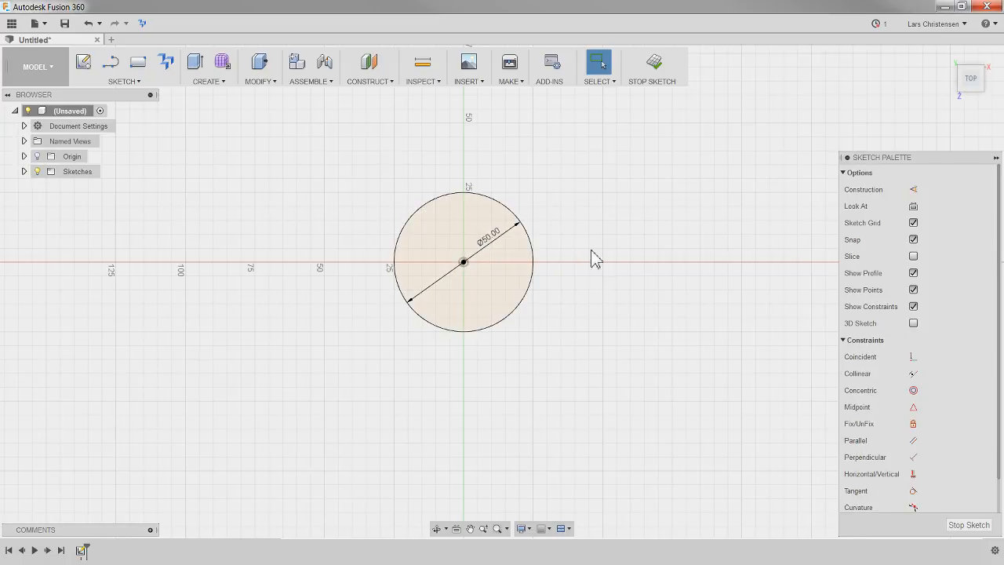
# Extrude the circle profile 50 mm upward as a new body with Press Pull.
pyautogui.press('q')
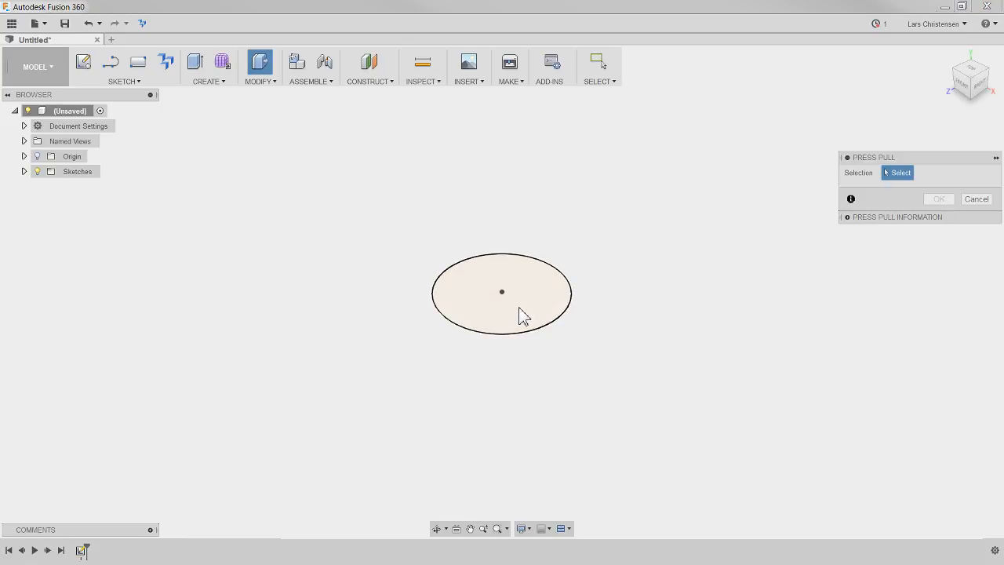
pyautogui.click(523, 317)
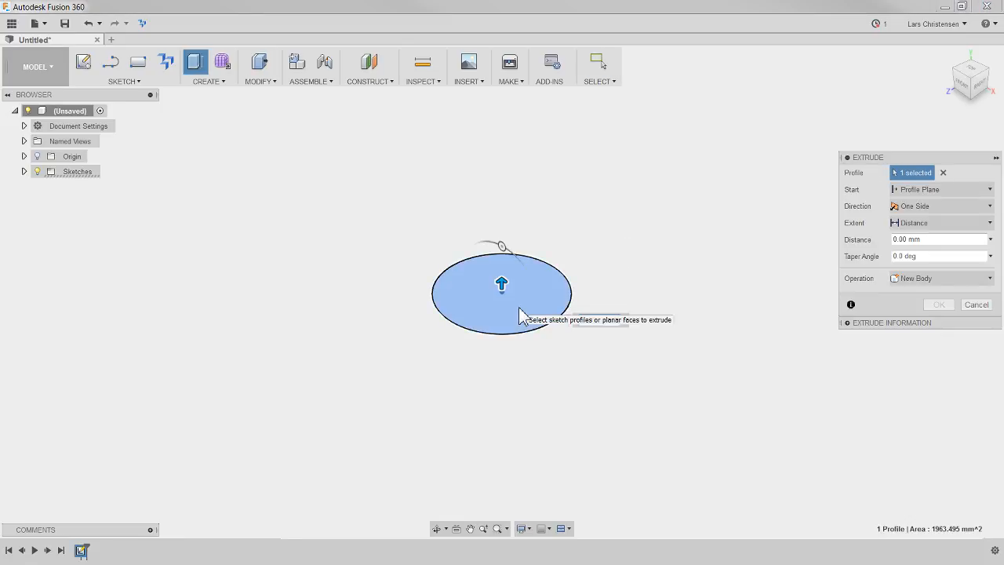
pyautogui.moveTo(504, 284); pyautogui.dragTo(516, 208)
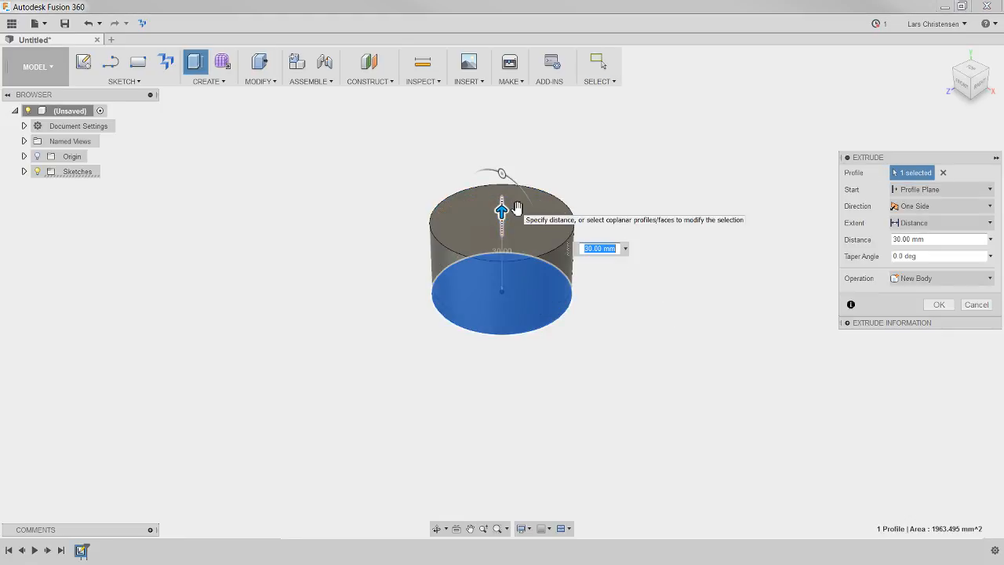
pyautogui.write('50')
pyautogui.press('Return')
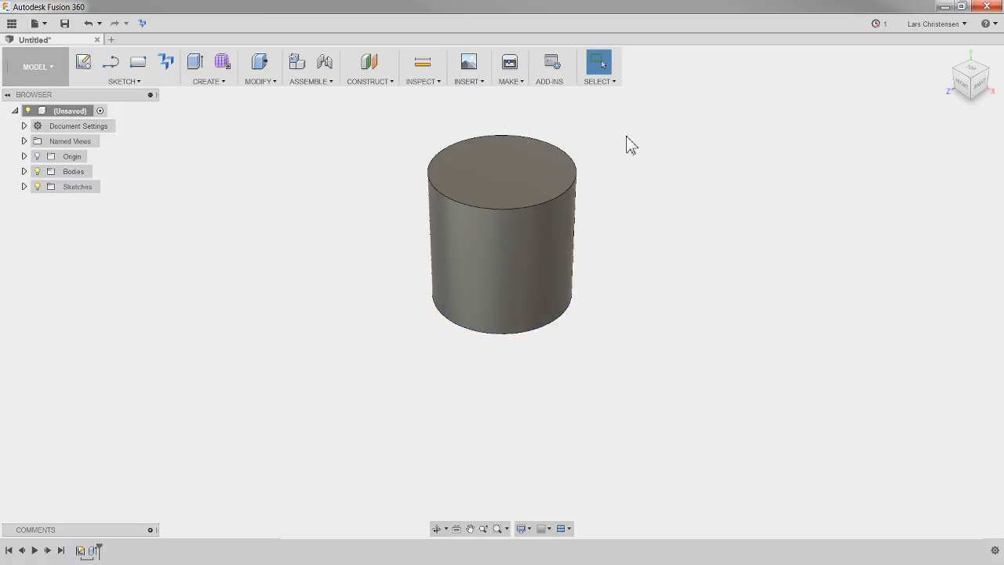
# Examine how the cylinder's body, sketch and features are listed in the browser and the design history.
pyautogui.scroll(3, 645, 139)
pyautogui.scroll(2, 635, 157)
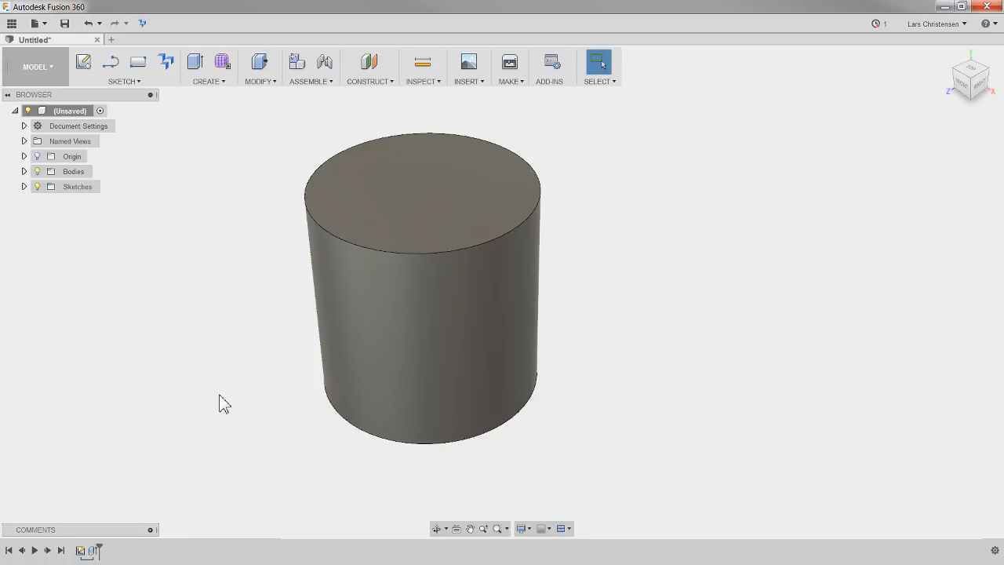
pyautogui.keyDown('shift'); pyautogui.moveTo(239, 376); pyautogui.dragTo(242, 363, button='middle'); pyautogui.keyUp('shift')
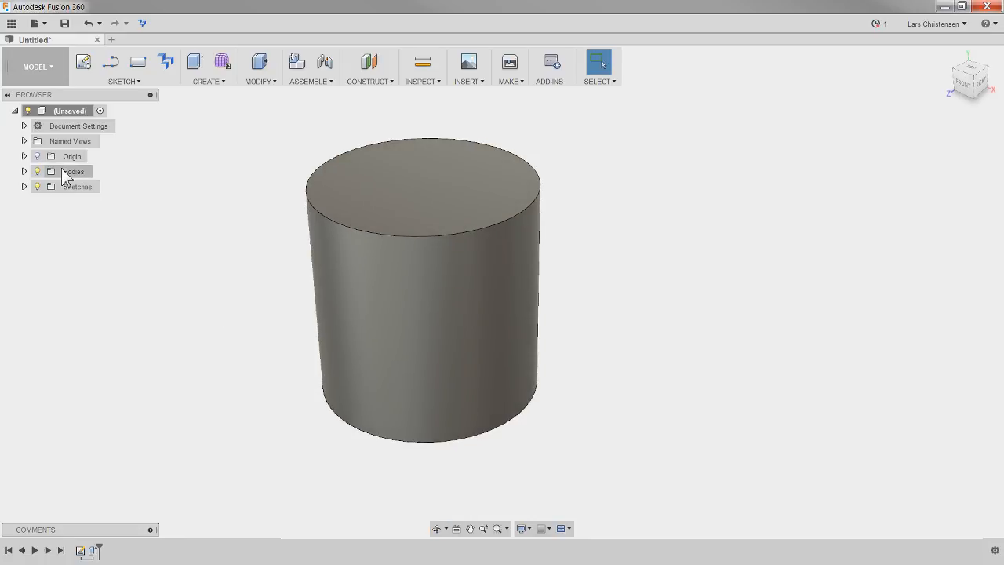
pyautogui.click(24, 171)
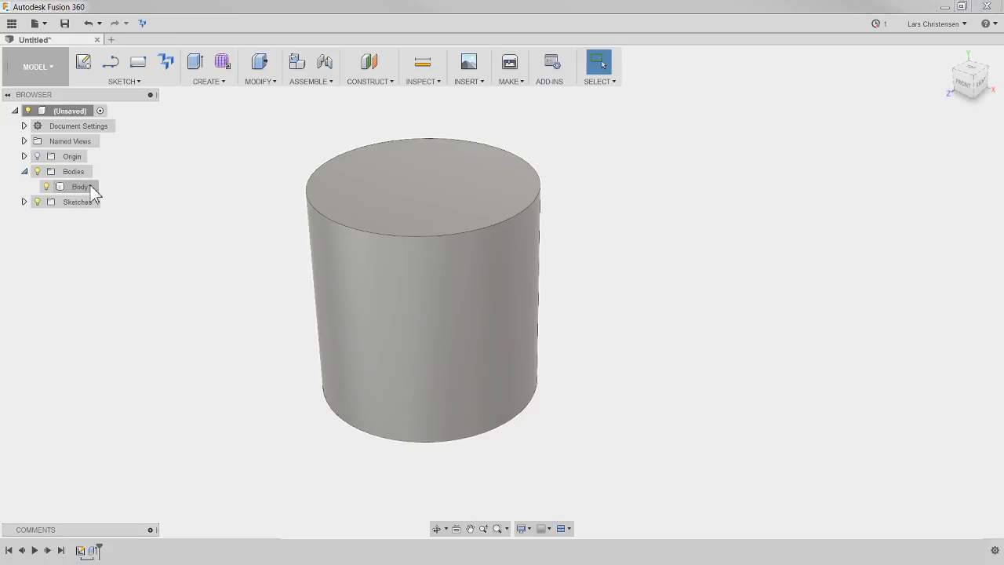
pyautogui.click(78, 186)
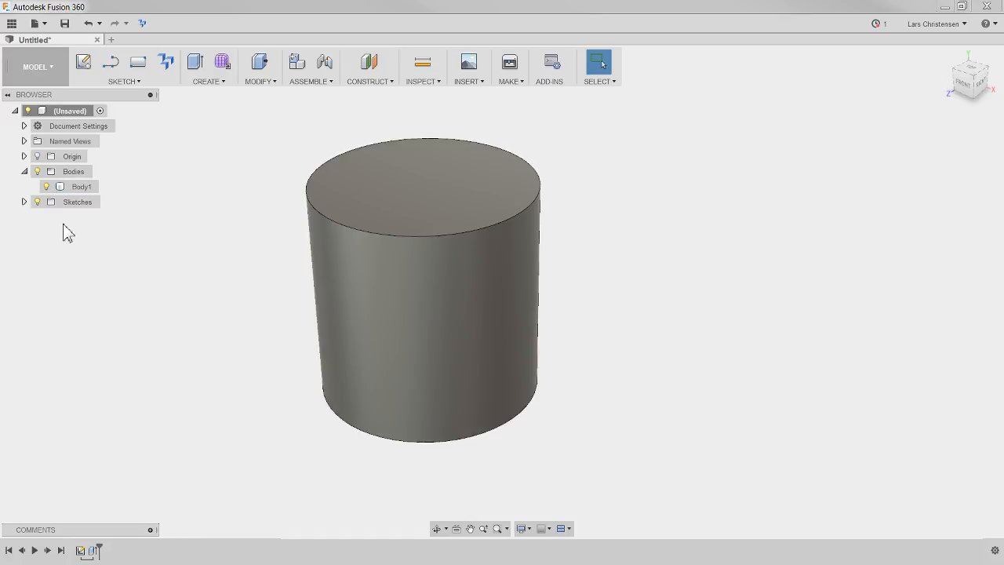
pyautogui.click(24, 202)
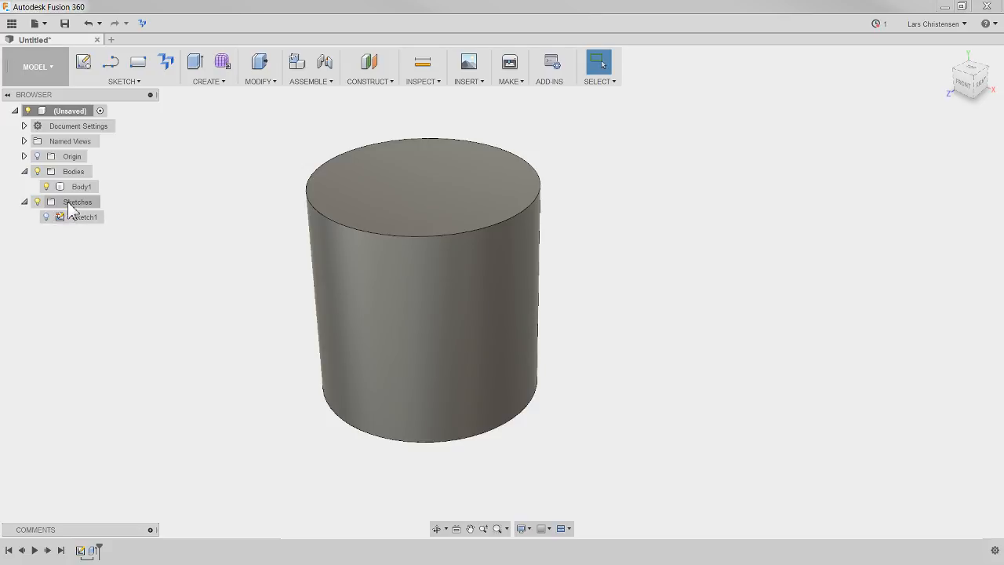
pyautogui.click(83, 551)
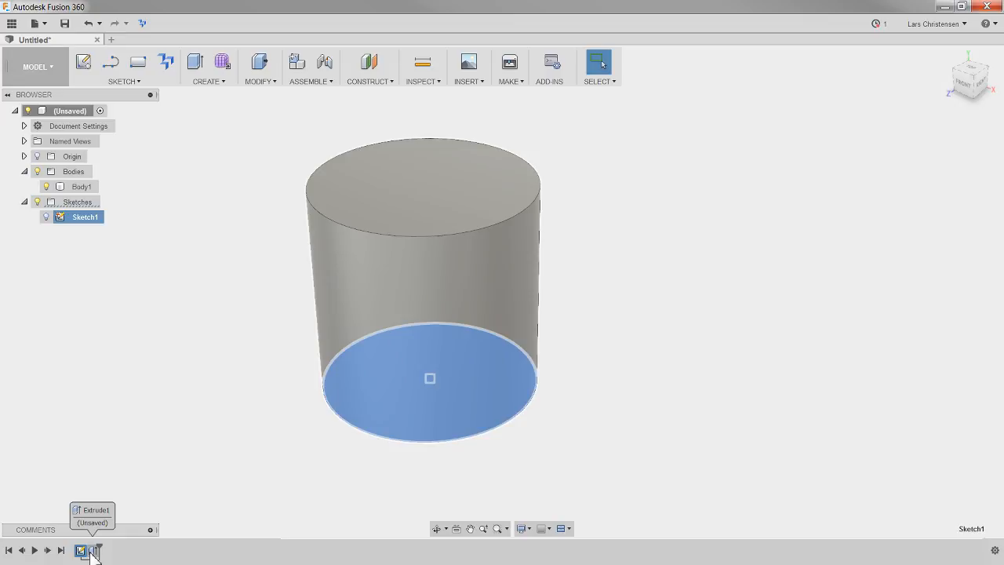
pyautogui.press('Escape')
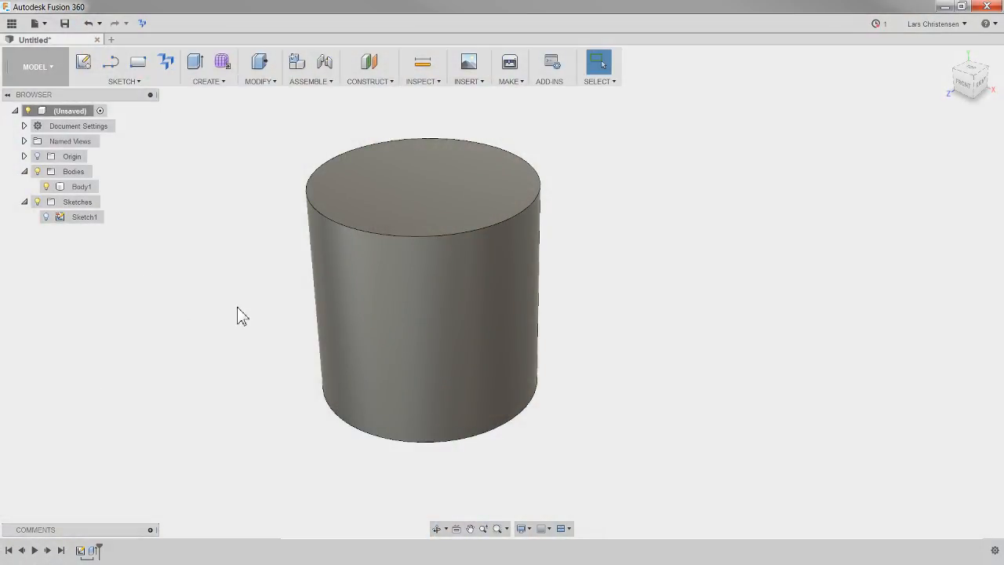
# Match the cylinder solid with its body entry in the browser by highlighting each of them.
pyautogui.click(483, 262)
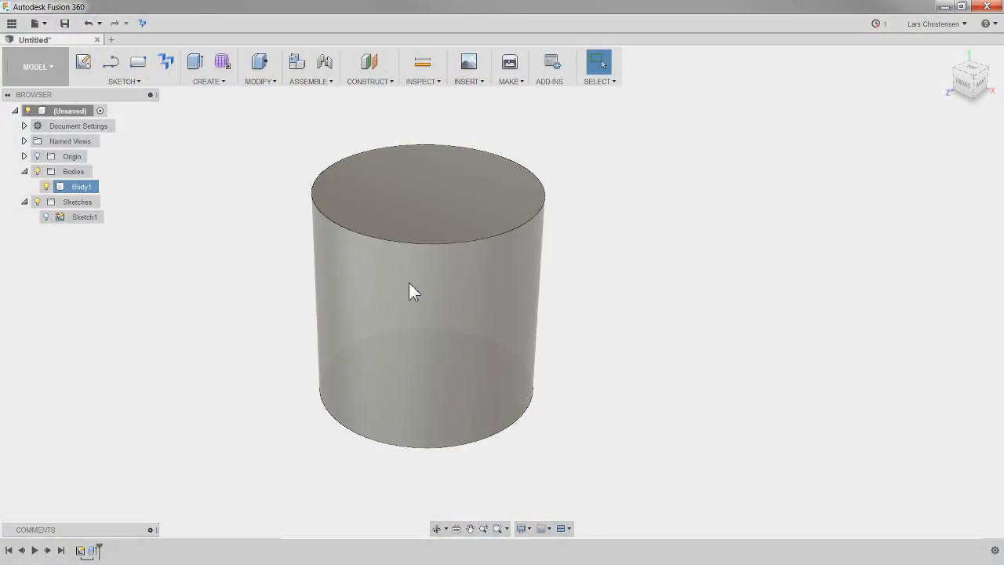
pyautogui.click(262, 365)
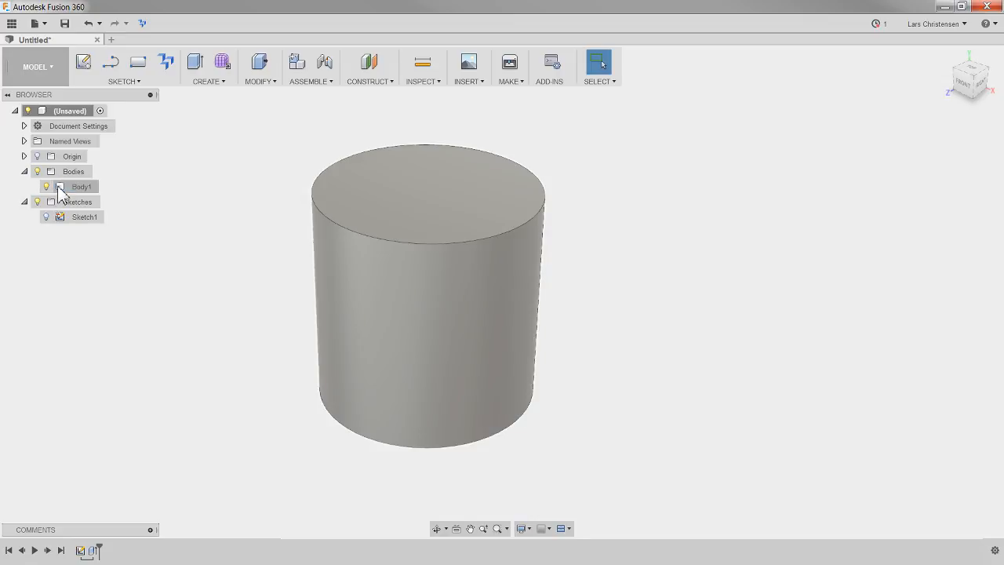
pyautogui.click(62, 189)
pyautogui.click(183, 369)
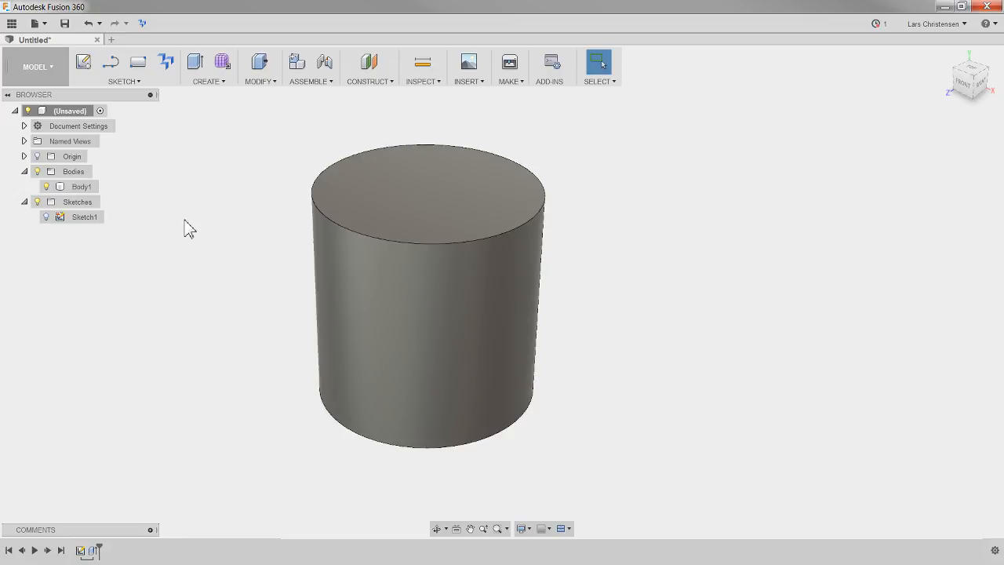
# Copy the cylinder body with Move/Copy and offset the copy 71 mm along the Y distance.
pyautogui.rightClick(199, 249)
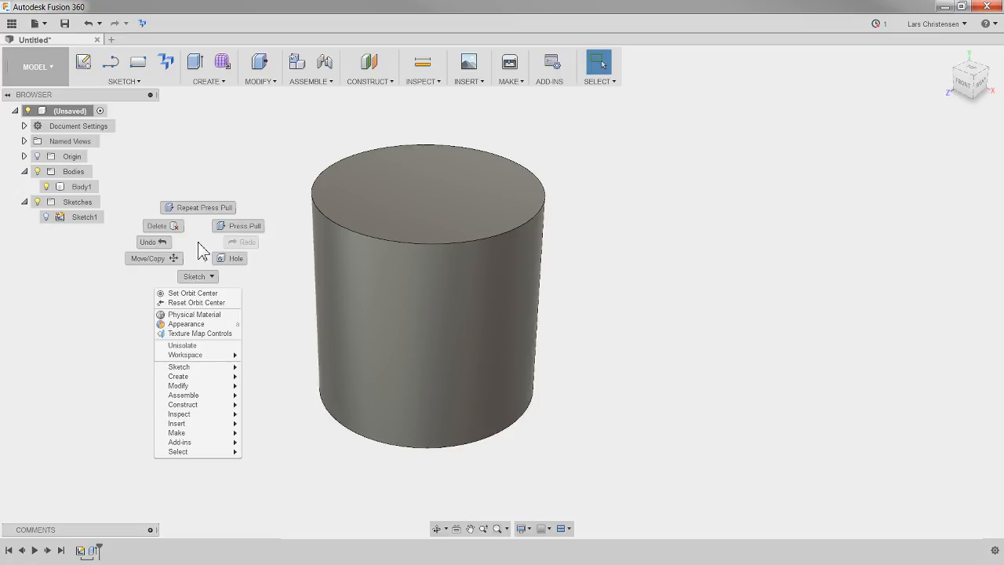
pyautogui.click(149, 263)
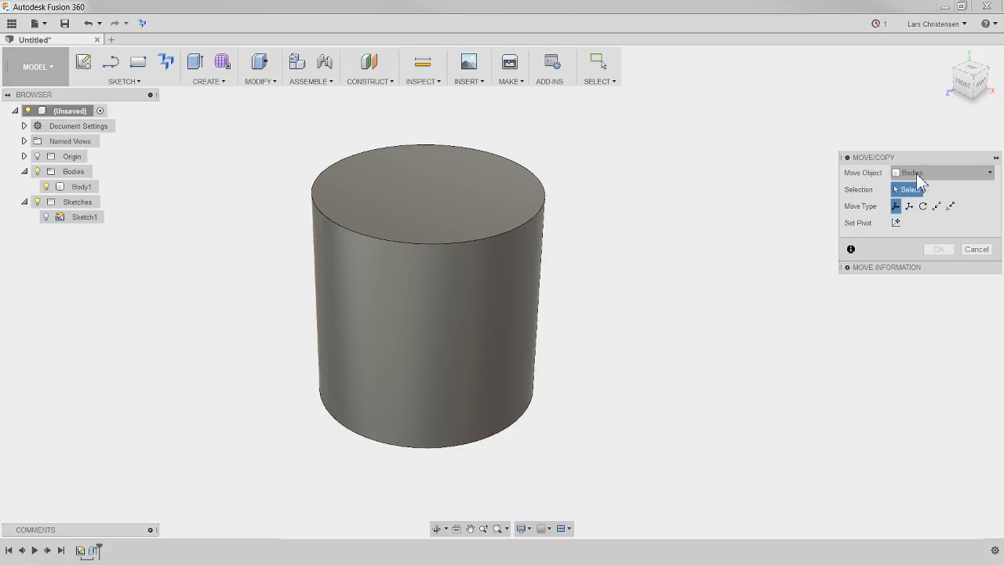
pyautogui.click(467, 301)
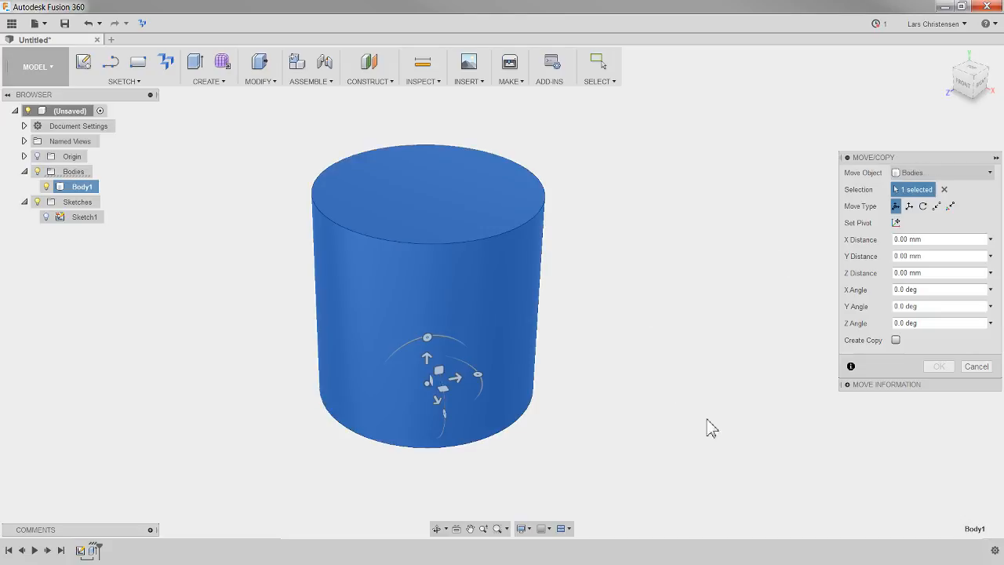
pyautogui.click(895, 340)
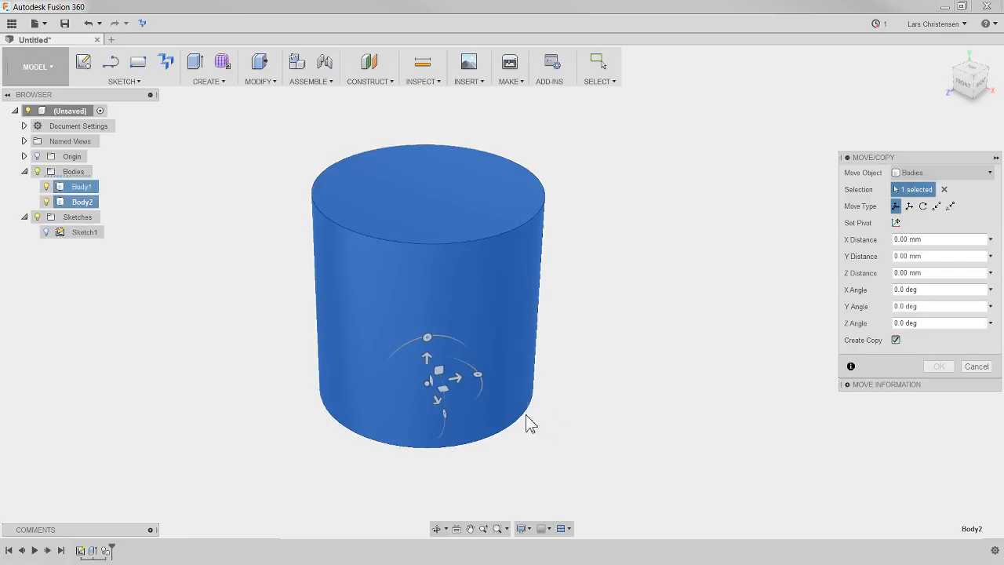
pyautogui.moveTo(456, 378); pyautogui.dragTo(730, 326)
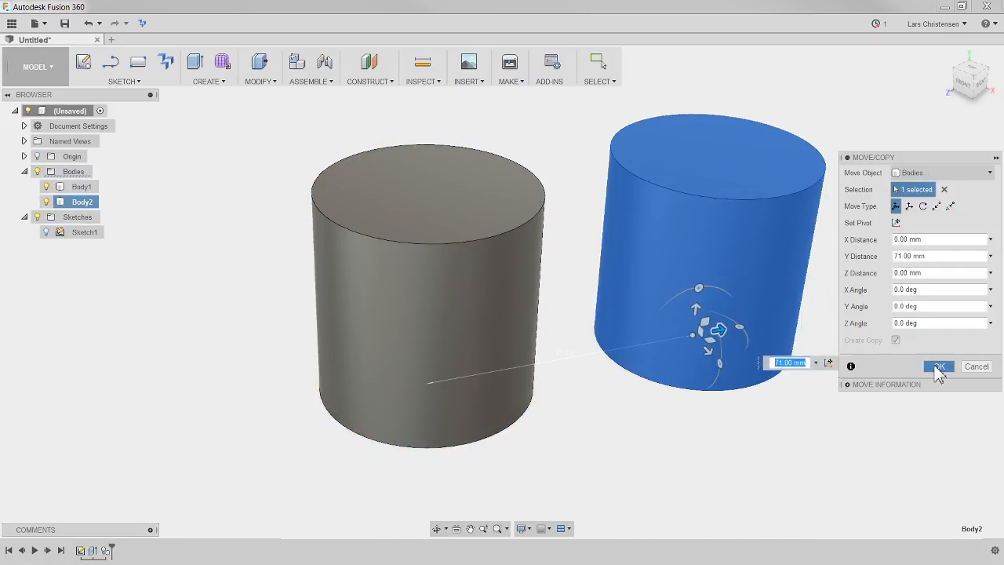
pyautogui.click(938, 367)
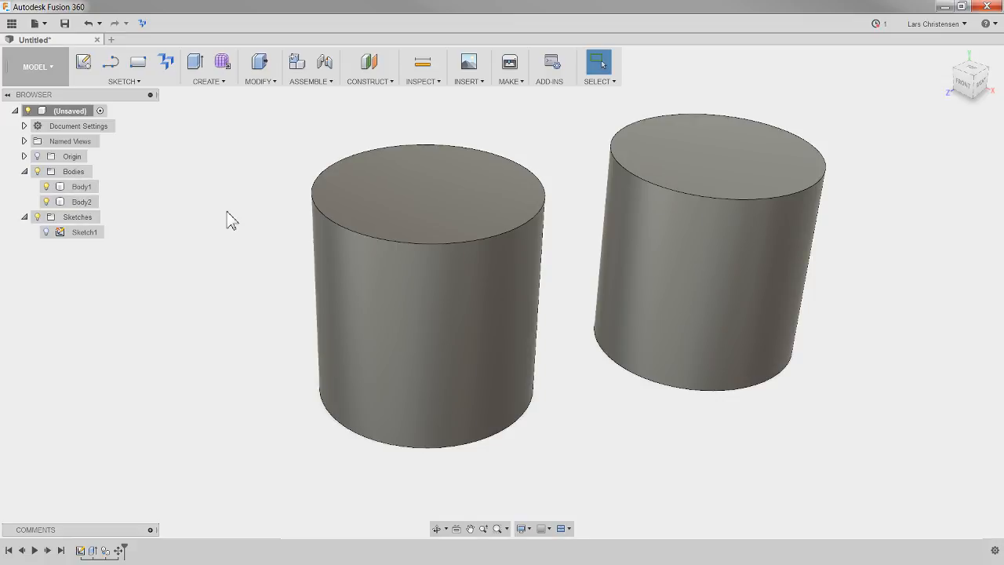
# Examine how the original and copied bodies appear in the browser and how the copy and move are recorded in the timeline.
pyautogui.click(80, 201)
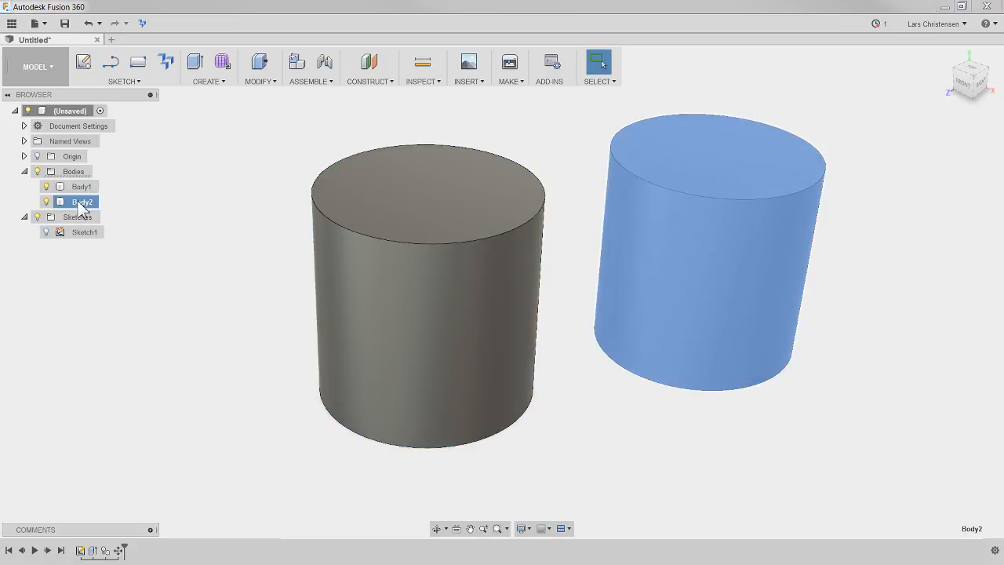
pyautogui.click(833, 260)
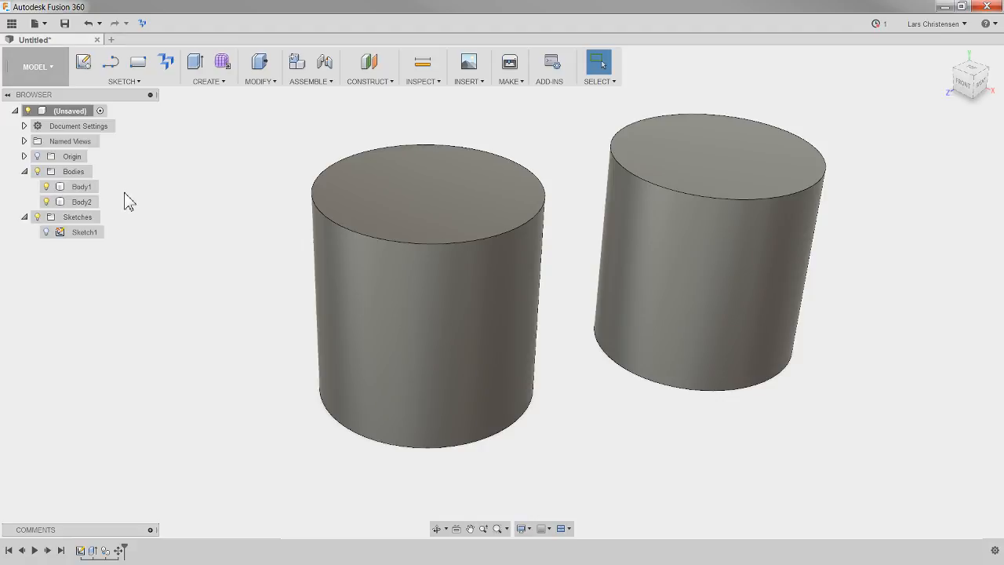
pyautogui.click(84, 188)
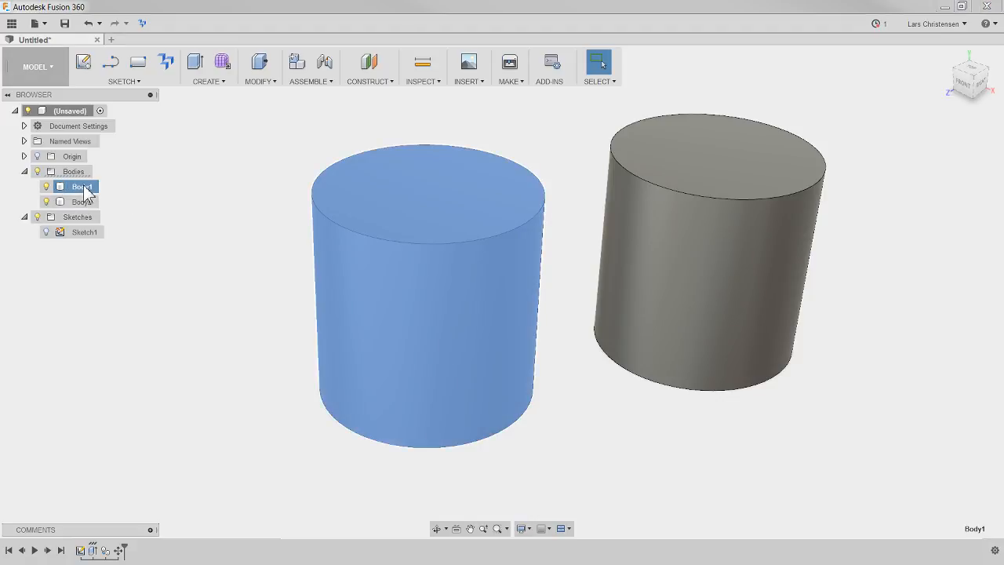
pyautogui.click(81, 202)
pyautogui.click(81, 187)
pyautogui.click(188, 243)
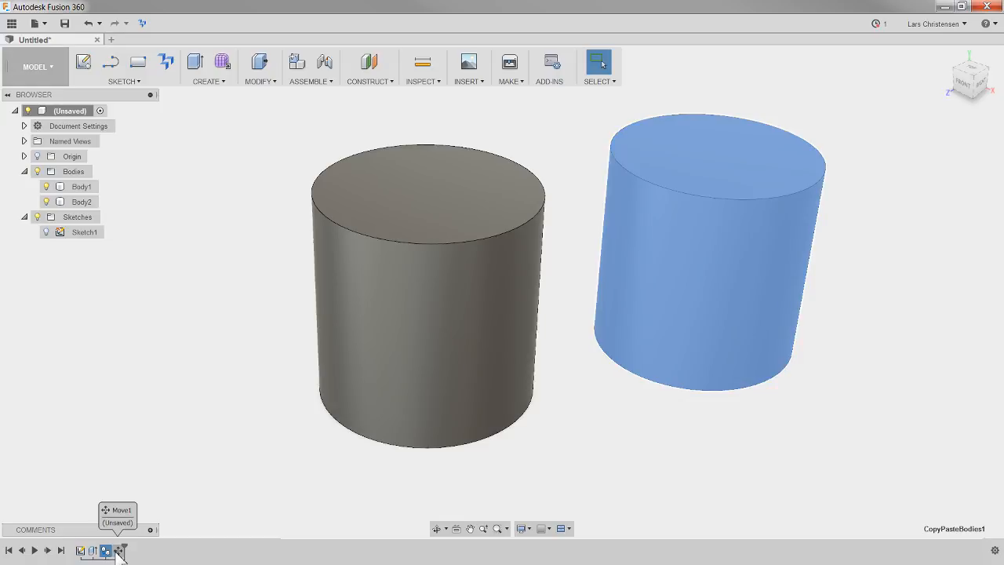
pyautogui.click(118, 551)
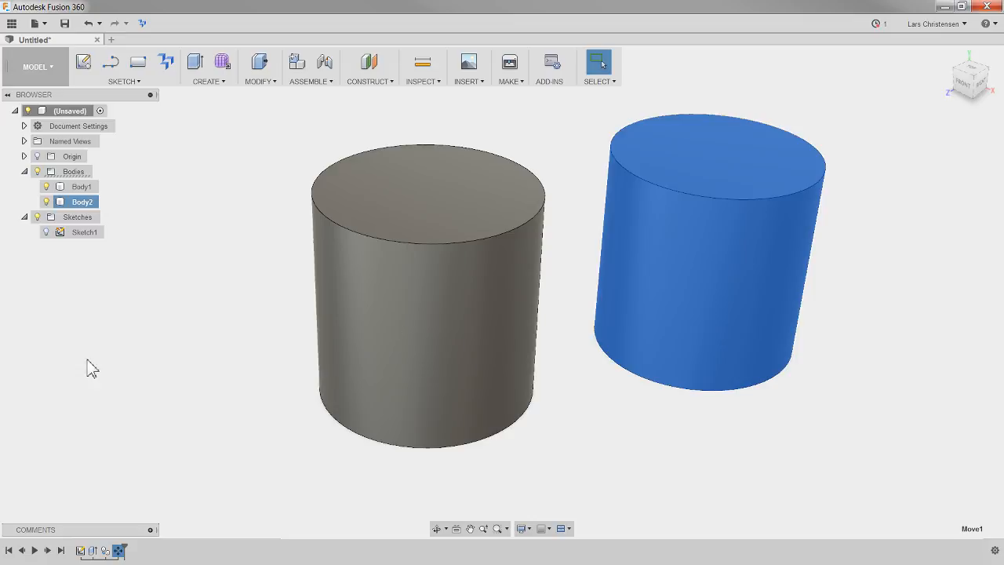
pyautogui.click(109, 461)
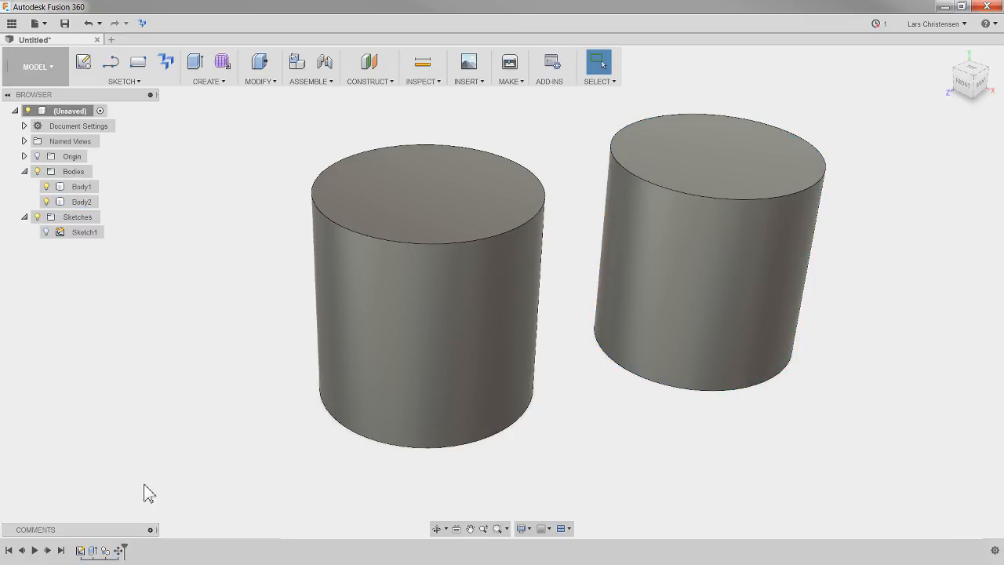
# Edit the move feature in the design history, setting the copied cylinder's Z distance to 43 mm so it overlaps the original.
pyautogui.rightClick(122, 552)
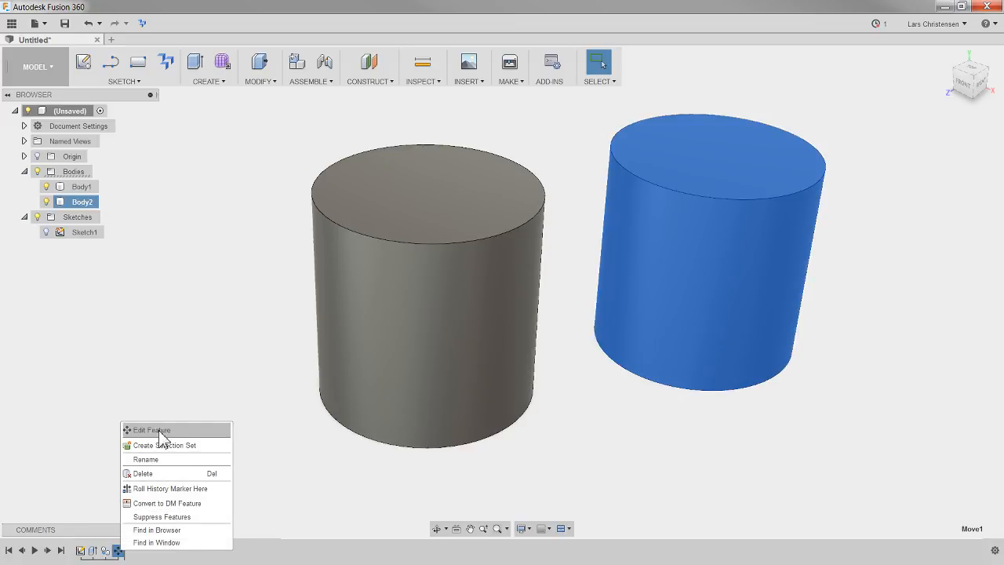
pyautogui.click(151, 431)
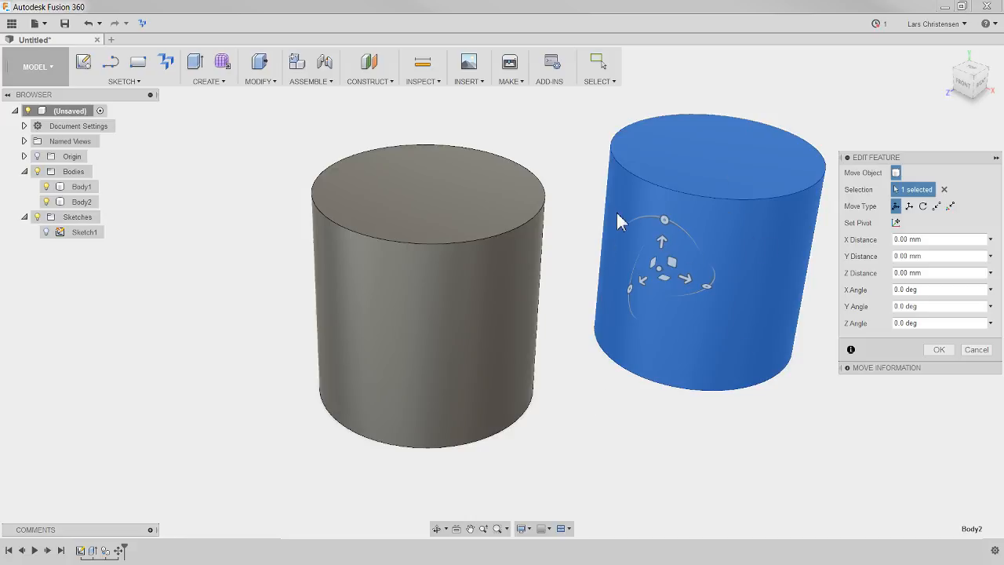
pyautogui.click(641, 282)
pyautogui.moveTo(641, 284); pyautogui.dragTo(553, 361)
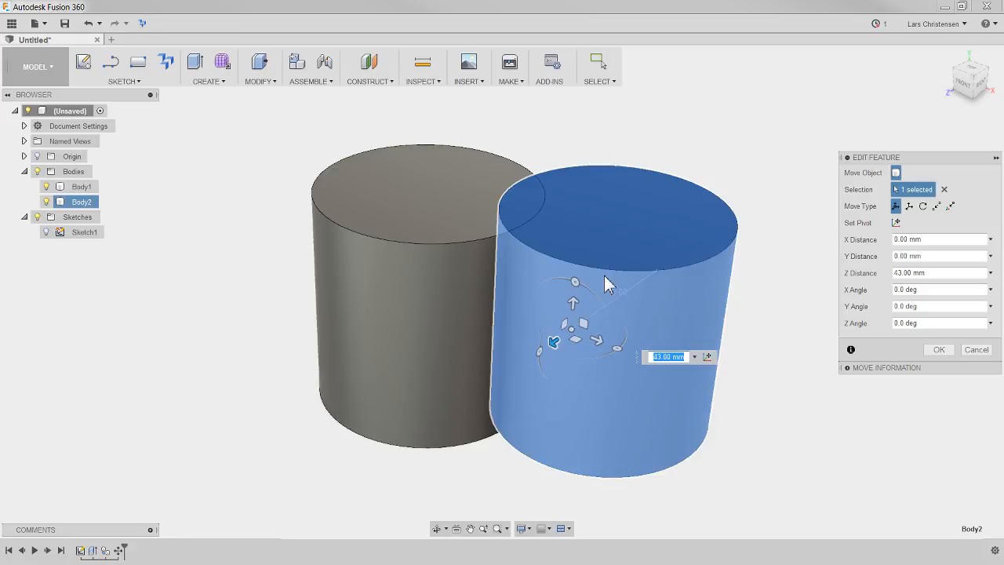
pyautogui.click(941, 350)
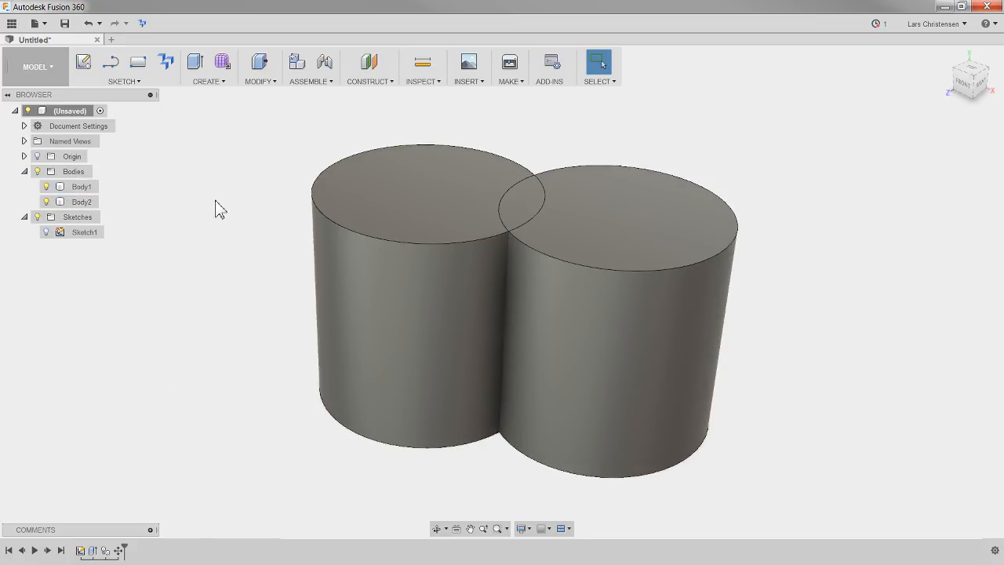
# Combine the two overlapping cylinders with the Join operation, using the original as target body and the copy as tool body.
pyautogui.click(269, 82)
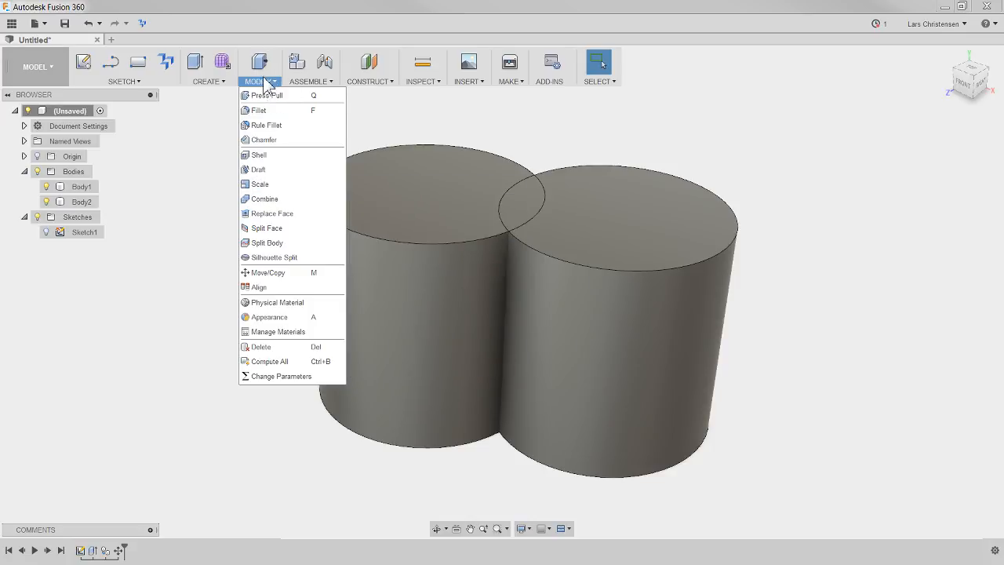
pyautogui.click(266, 200)
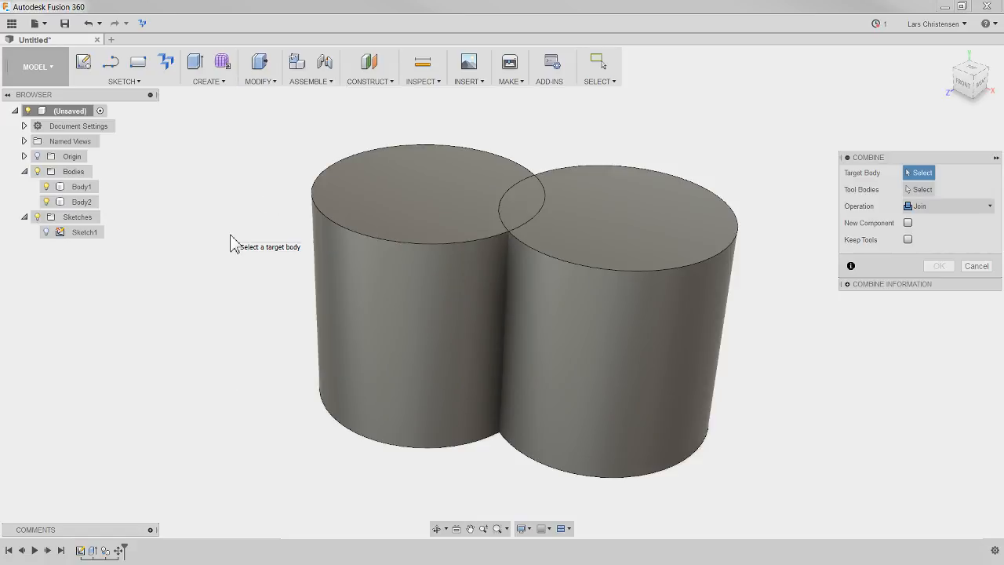
pyautogui.click(337, 304)
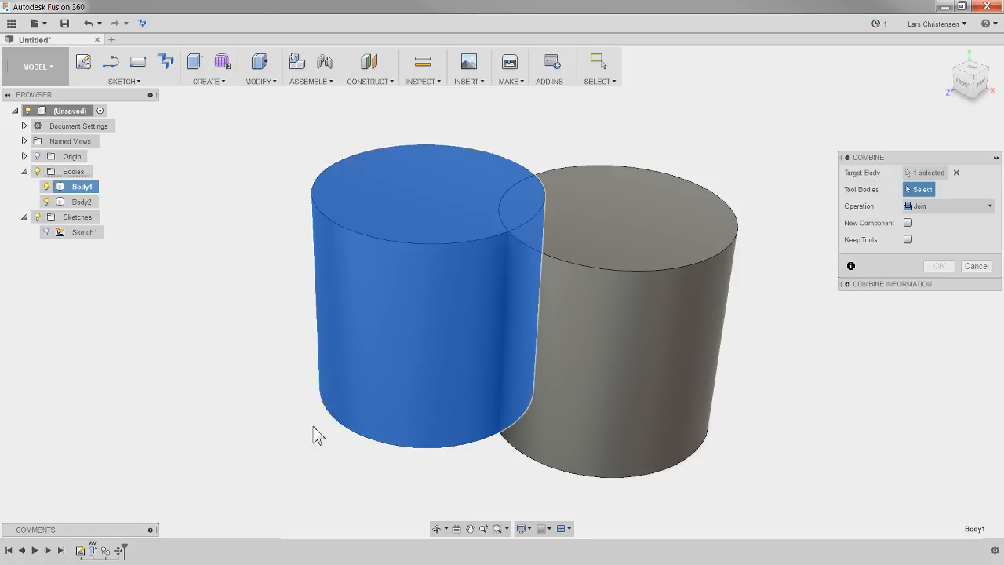
pyautogui.click(607, 377)
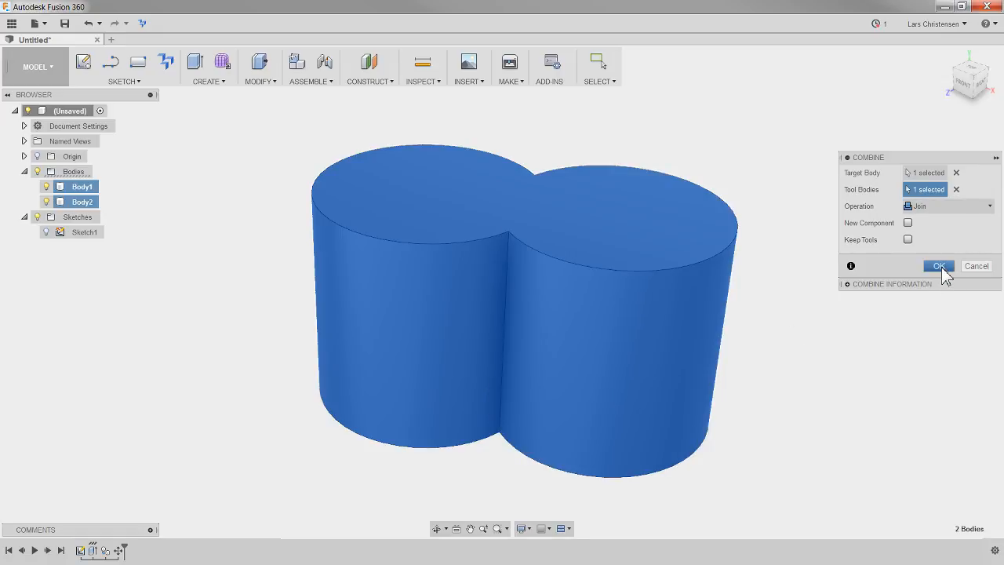
pyautogui.click(939, 267)
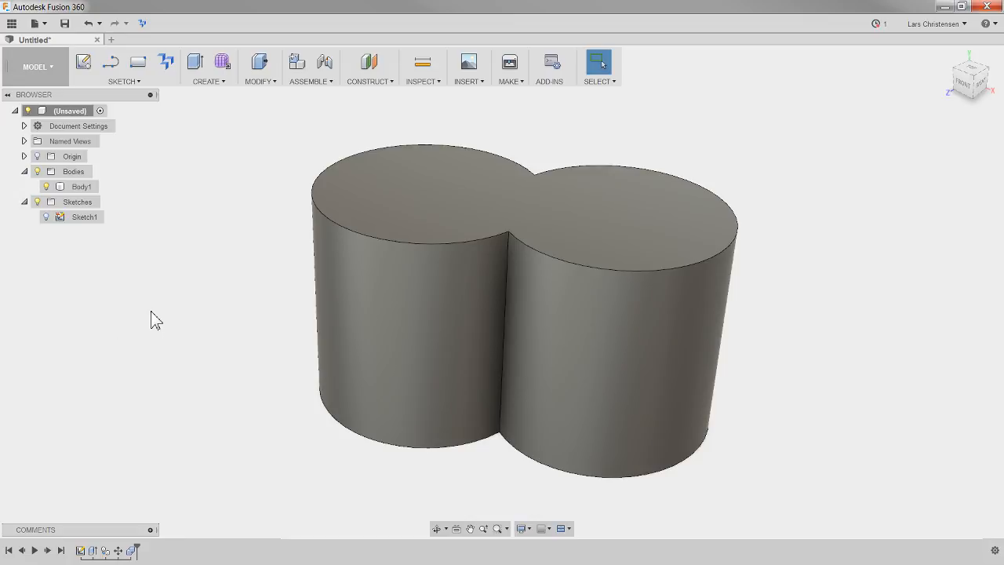
# Sketch a rectangle about 40 mm square on the horizontal ground plane, beside the joined cylinders on the negative X side.
pyautogui.scroll(-3, 143, 330)
pyautogui.click(86, 67)
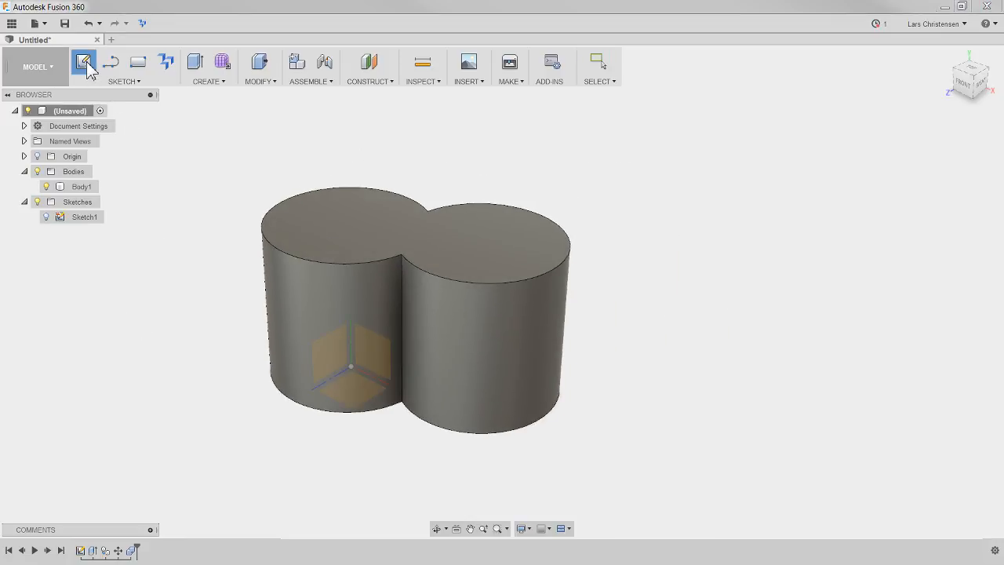
pyautogui.click(358, 415)
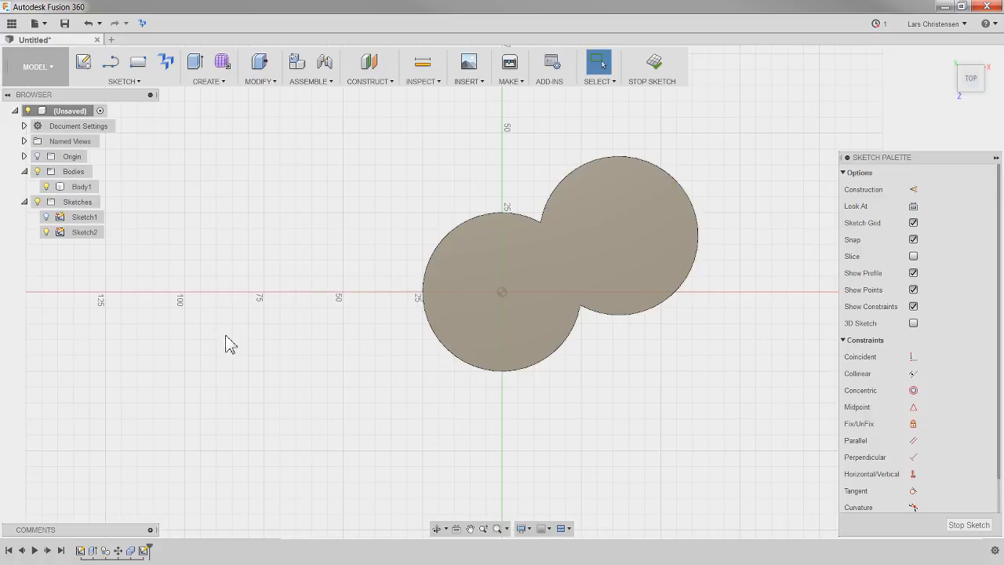
pyautogui.click(137, 66)
pyautogui.click(219, 239)
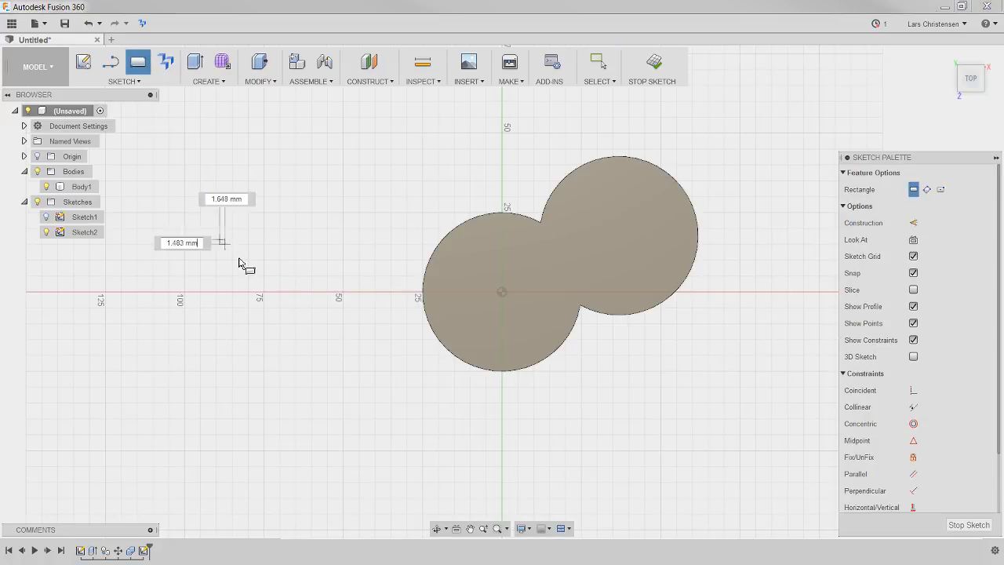
pyautogui.click(347, 365)
# Extrude the rectangle profile 40 mm upward as a new body.
pyautogui.press('e')
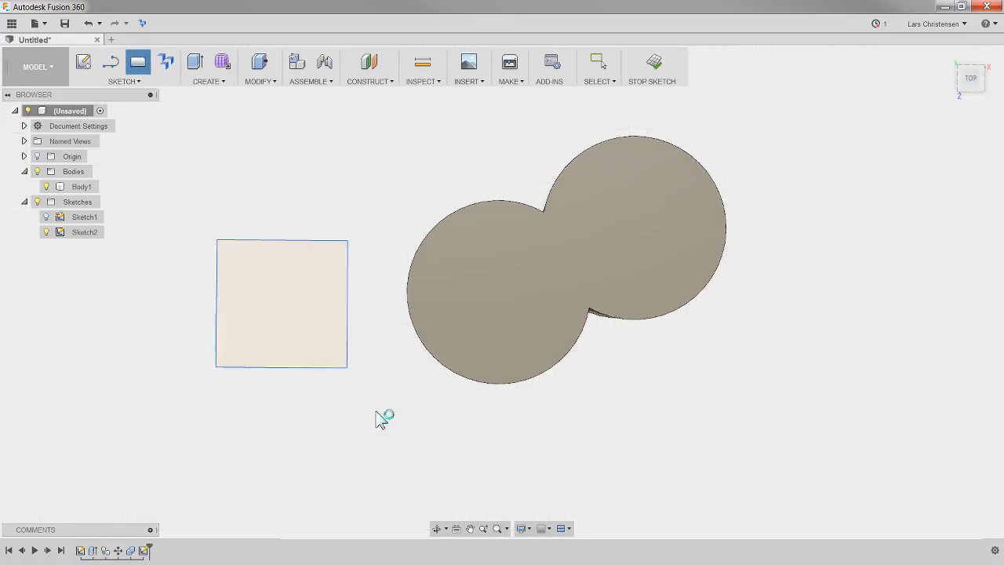
pyautogui.click(199, 284)
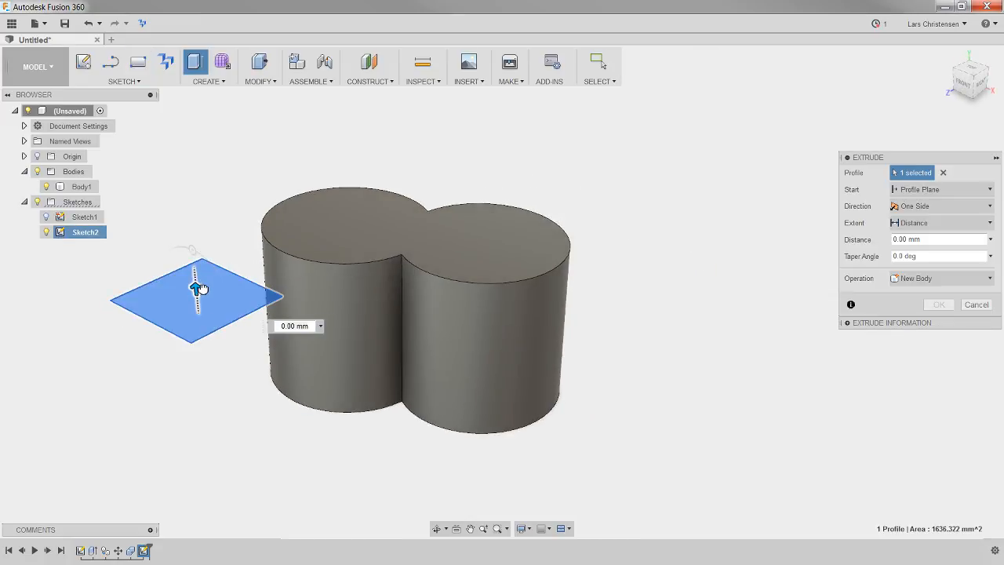
pyautogui.moveTo(197, 284); pyautogui.dragTo(192, 182)
pyautogui.keyDown('shift'); pyautogui.moveTo(320, 361); pyautogui.dragTo(283, 314, button='middle'); pyautogui.keyUp('shift')
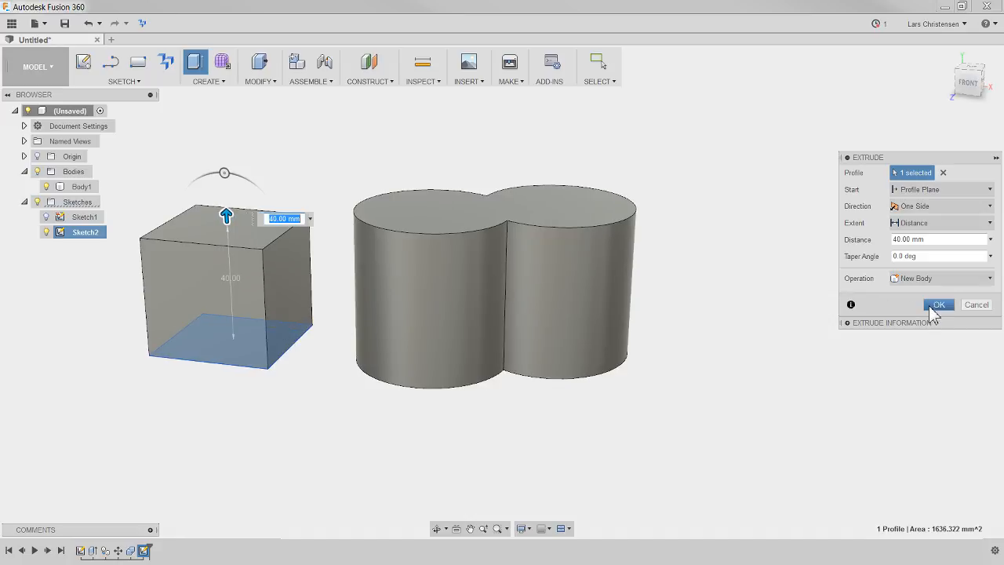
pyautogui.click(929, 306)
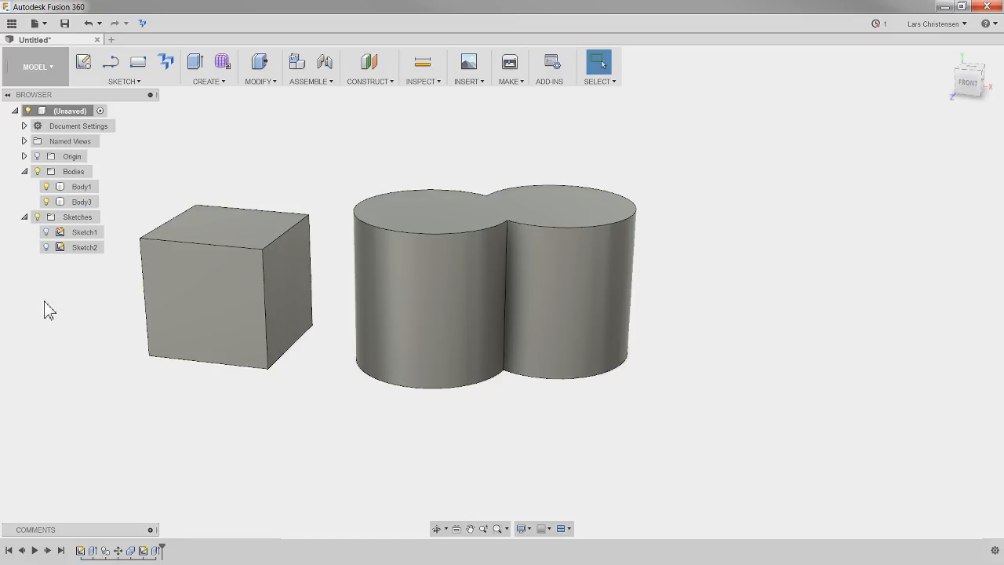
# Delete the extruded box body and check that its sketch is still listed in the timeline.
pyautogui.click(82, 203)
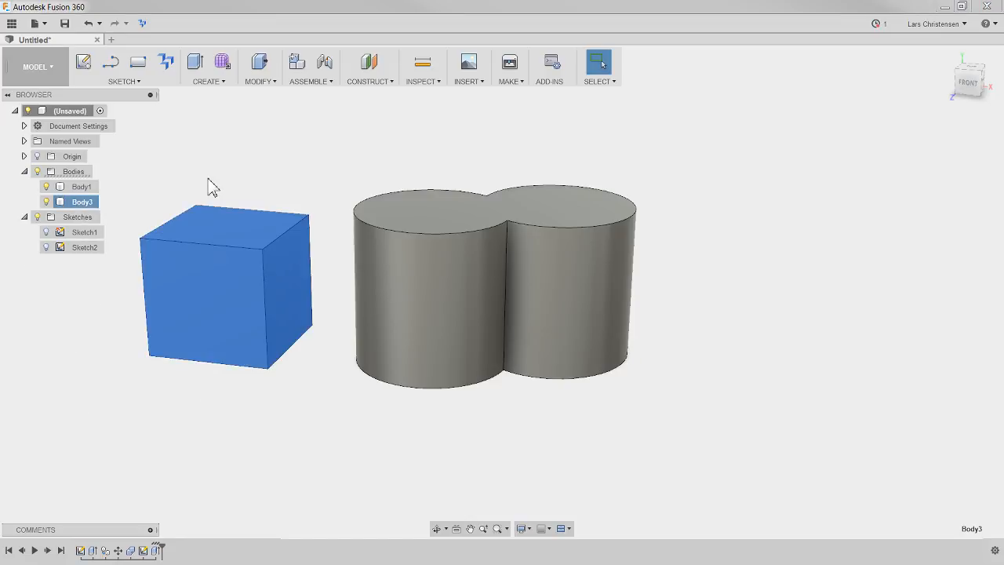
pyautogui.press('Delete')
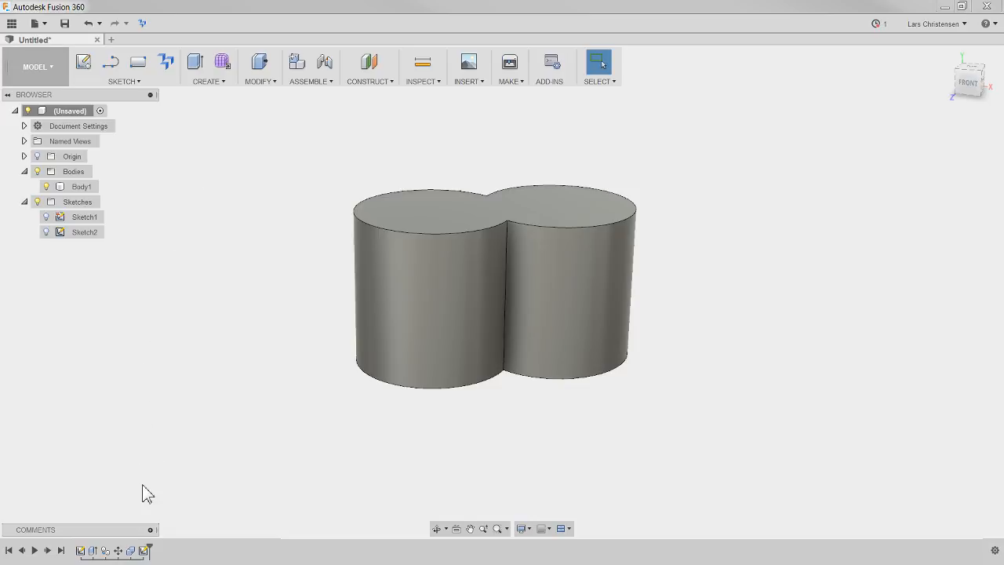
pyautogui.click(144, 550)
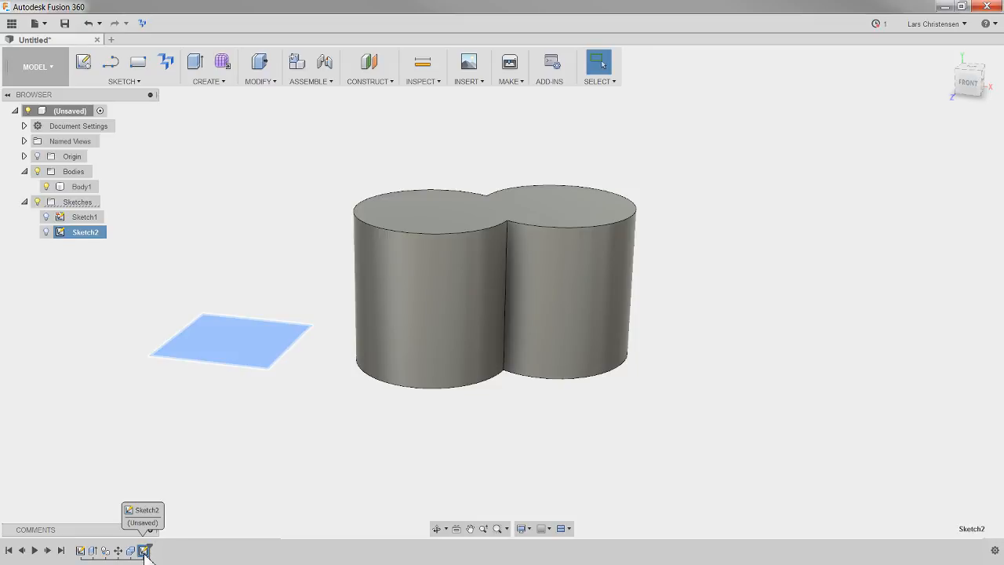
pyautogui.click(180, 435)
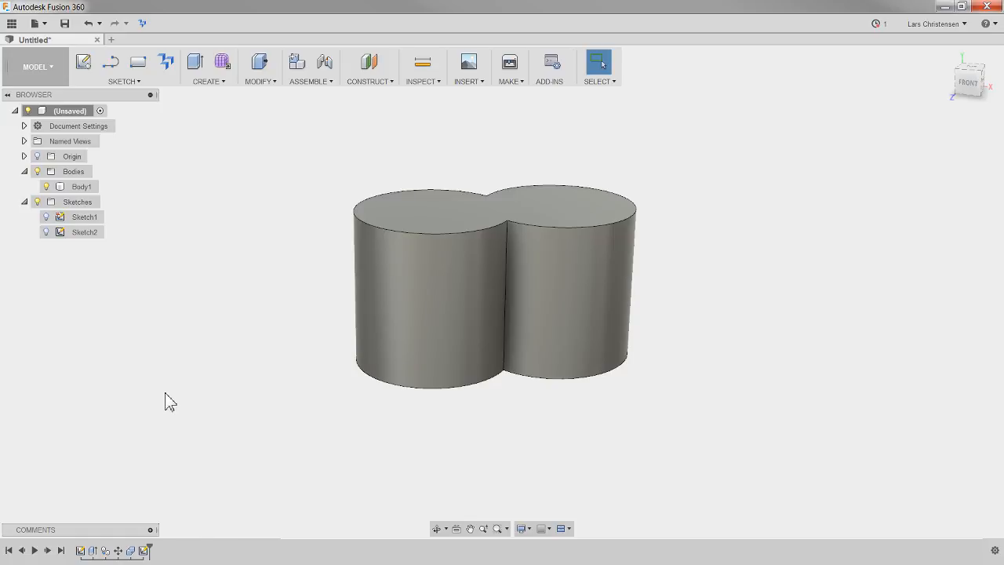
# Delete the leftover rectangle sketch of the removed box.
pyautogui.click(143, 549)
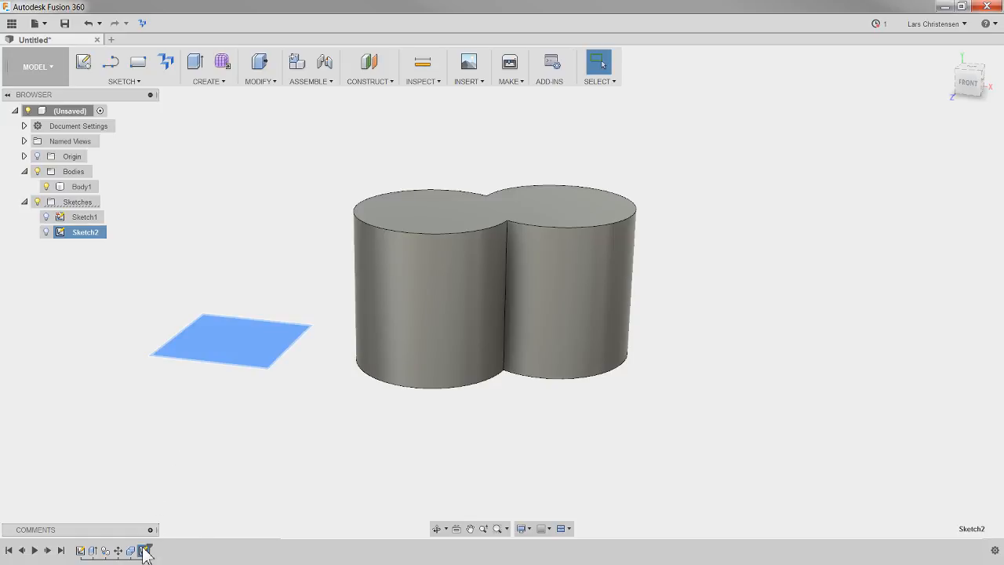
pyautogui.click(107, 275)
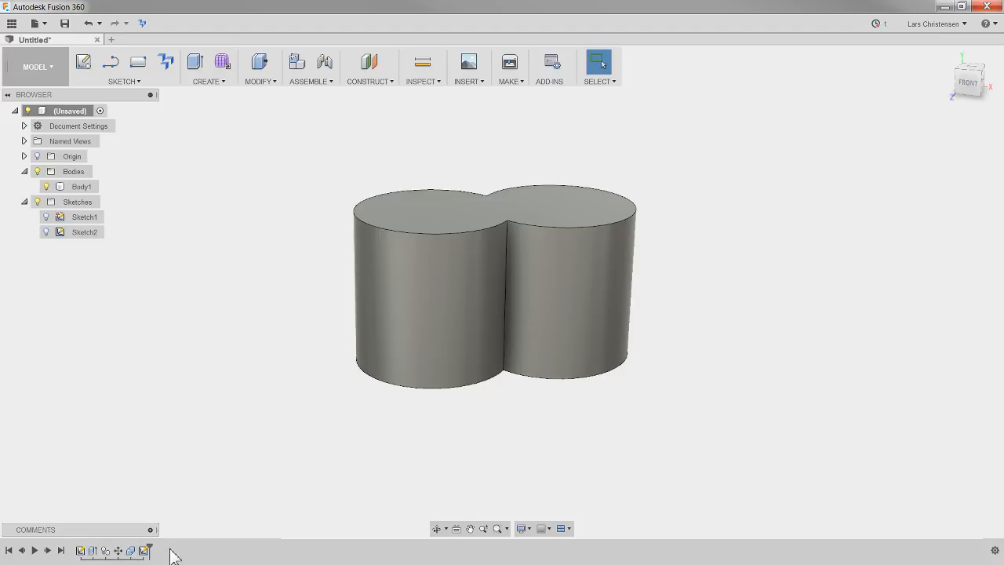
pyautogui.click(88, 234)
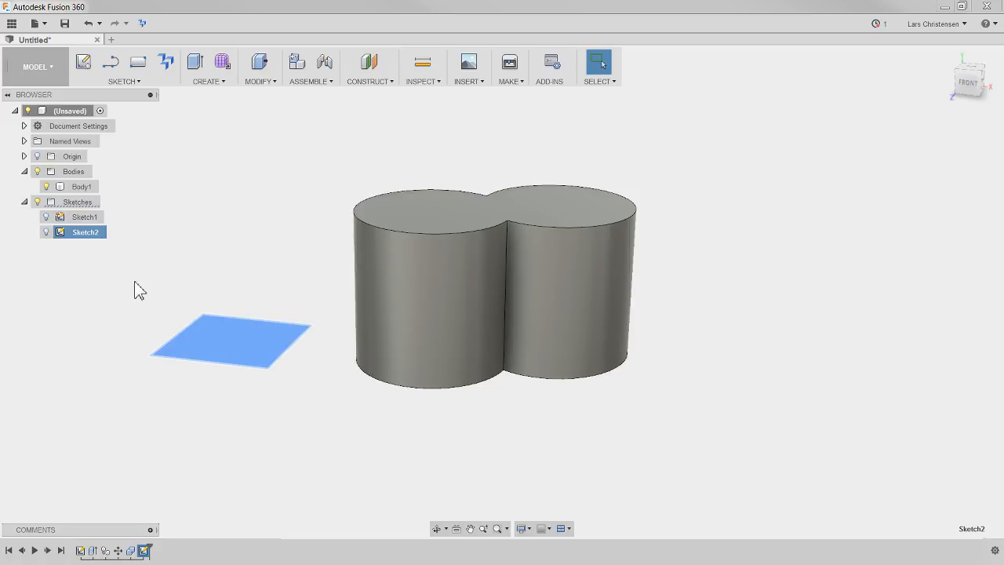
pyautogui.press('Delete')
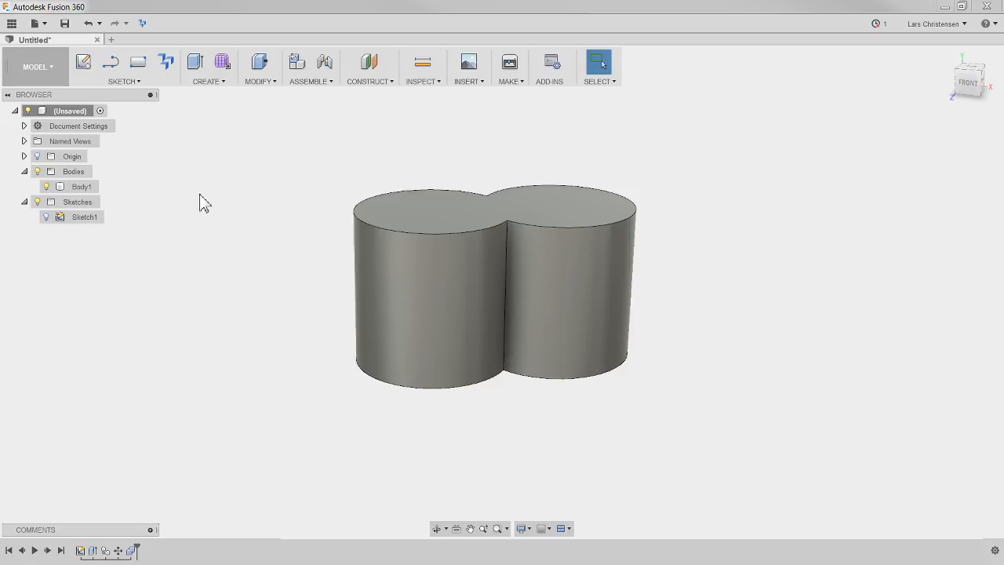
# Create a new blank design alongside the joined-cylinder design.
pyautogui.scroll(1, 645, 164)
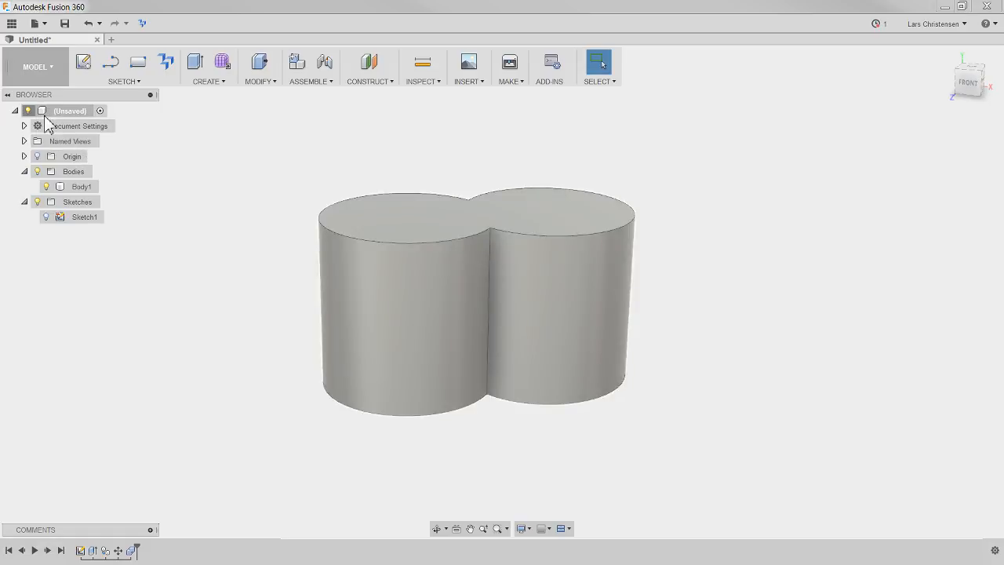
pyautogui.click(63, 188)
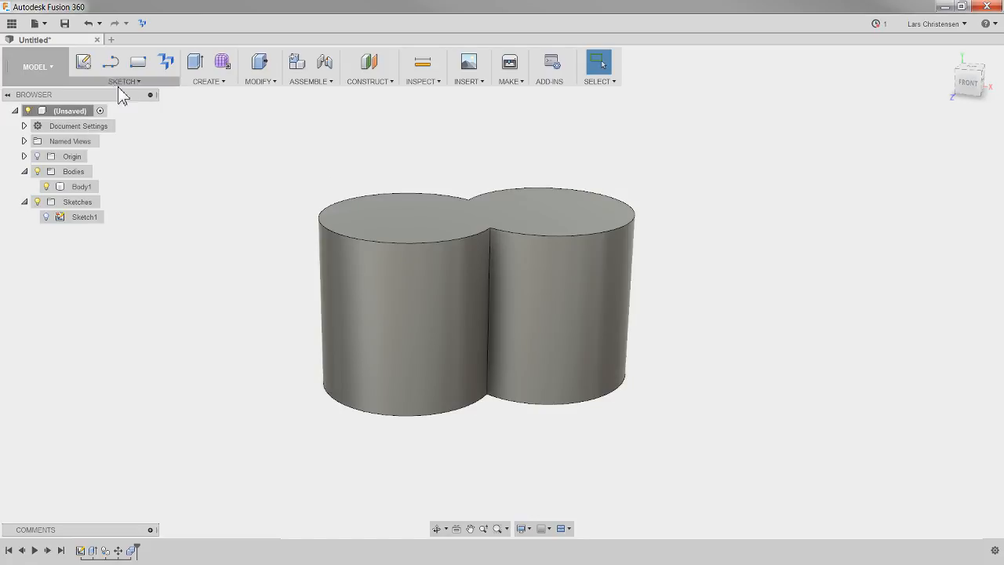
pyautogui.click(111, 41)
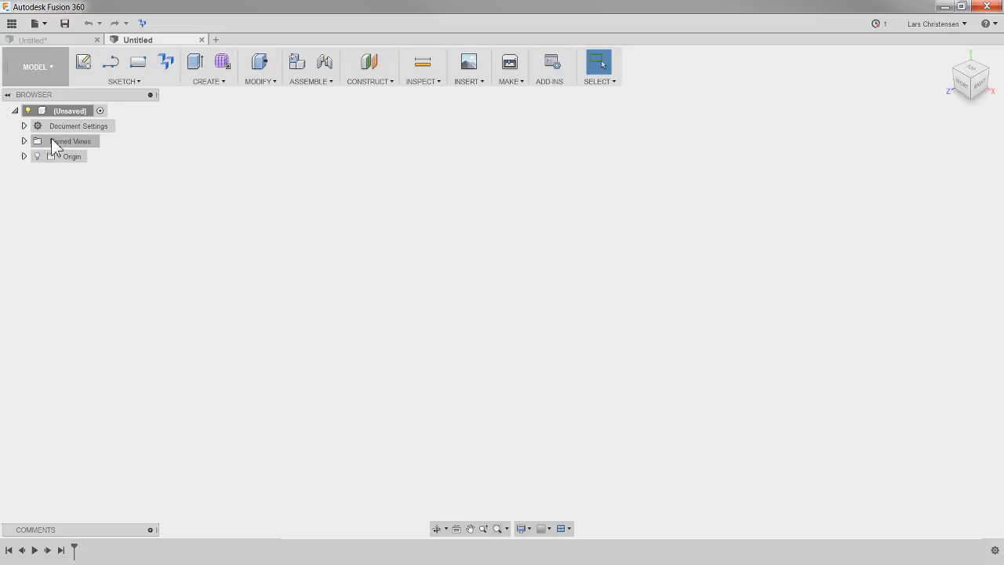
# Return to the joined-cylinder design and try to start a Joint.
pyautogui.click(59, 40)
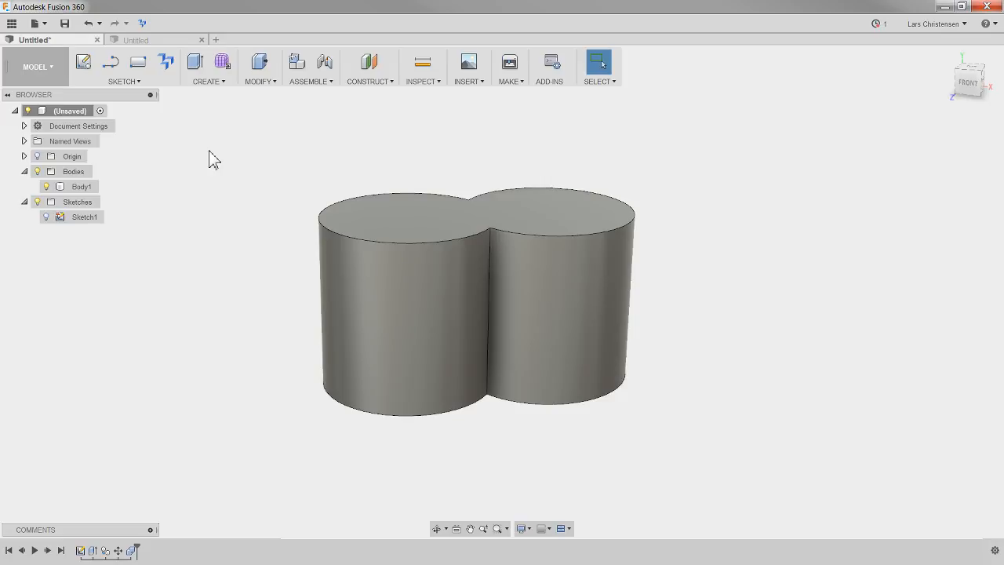
pyautogui.click(327, 69)
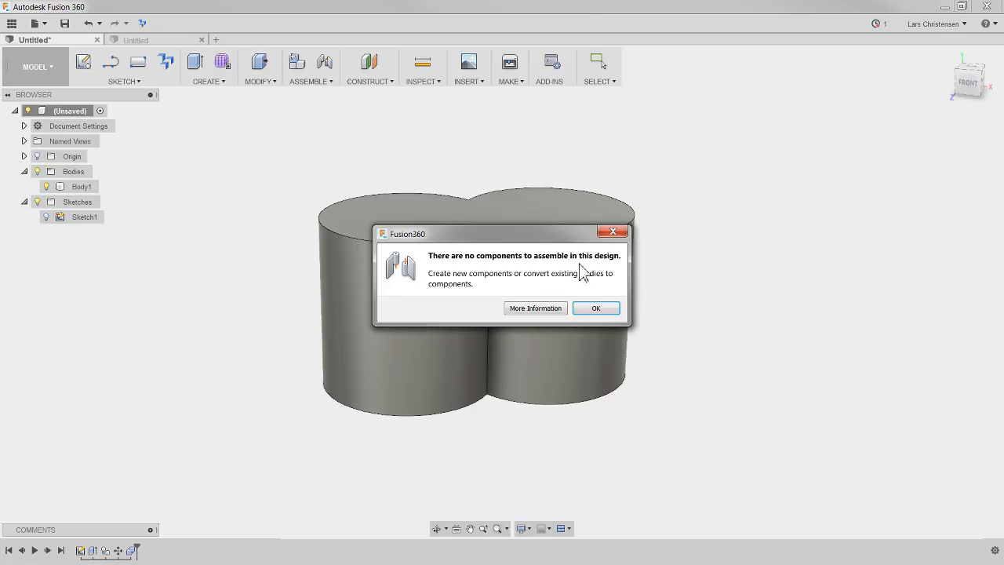
pyautogui.click(594, 308)
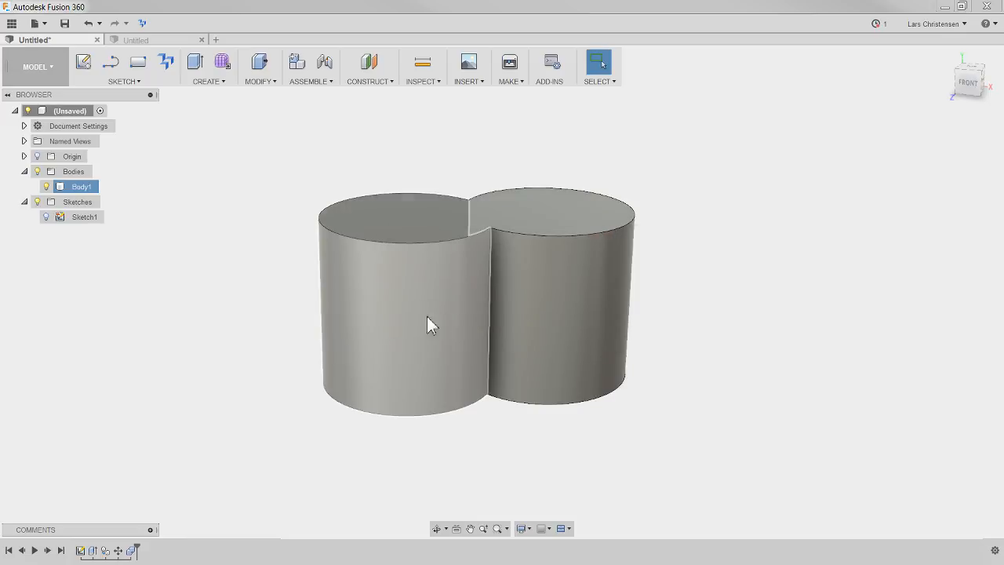
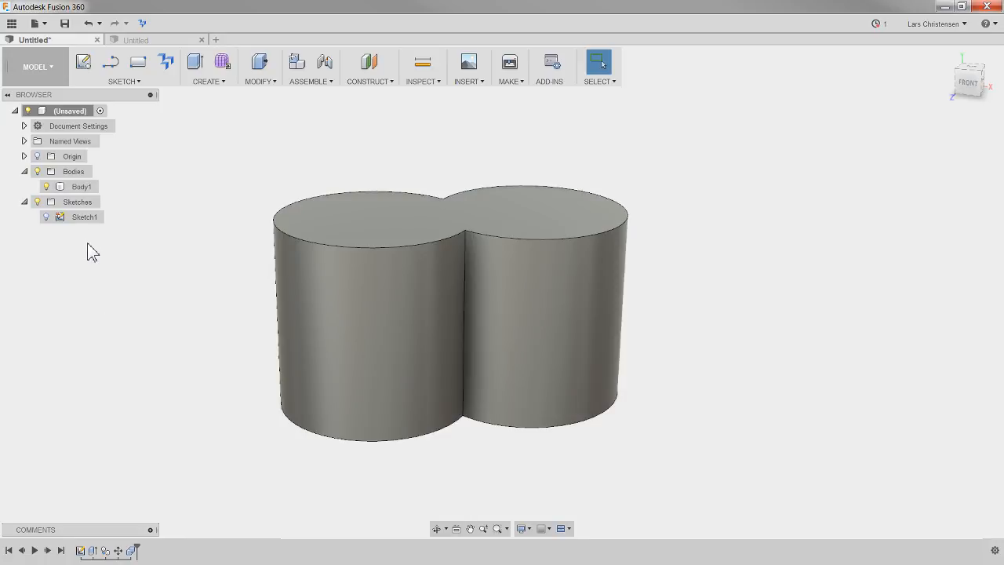
# Save the joined-cylinder design as Part1.
pyautogui.click(161, 40)
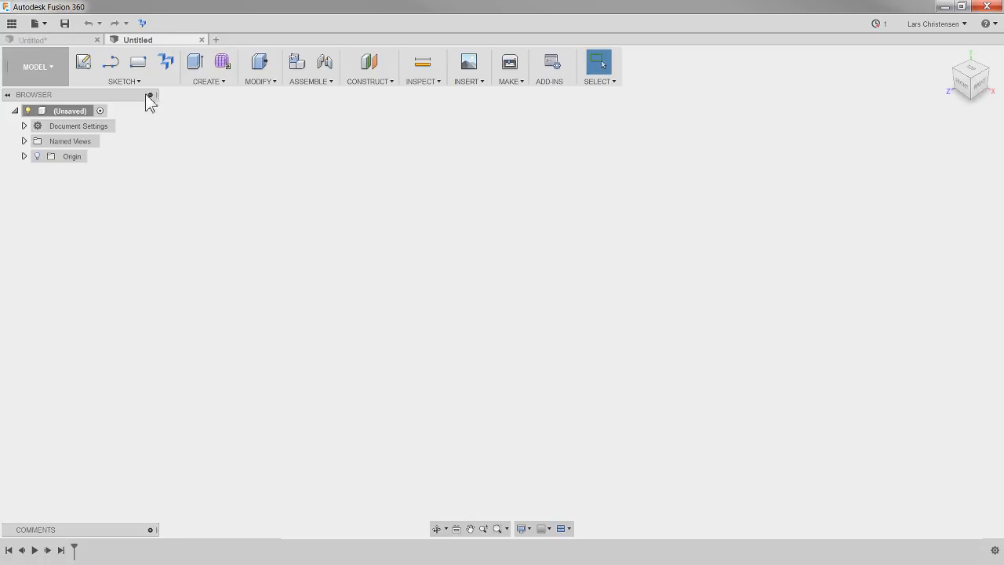
pyautogui.click(47, 44)
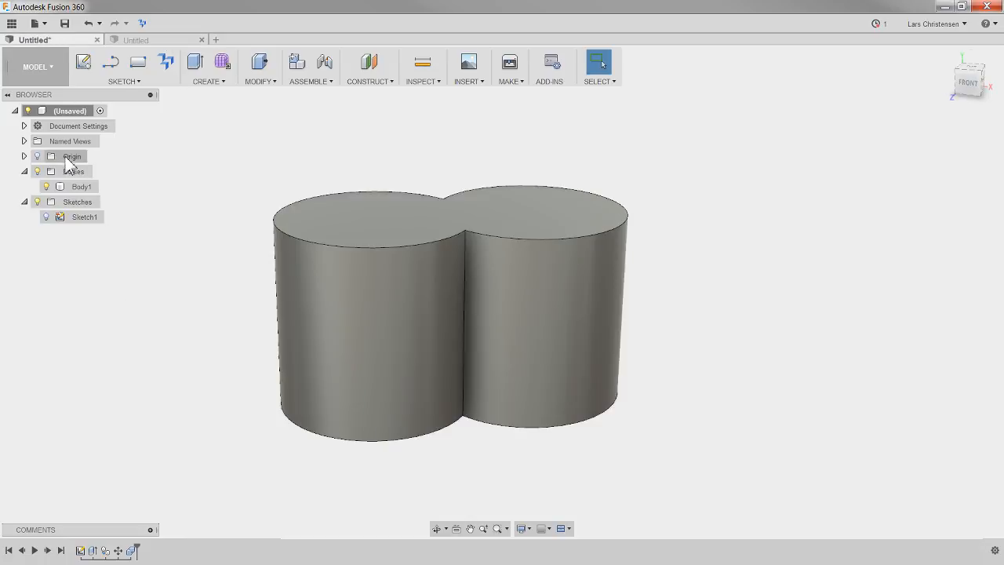
pyautogui.click(68, 24)
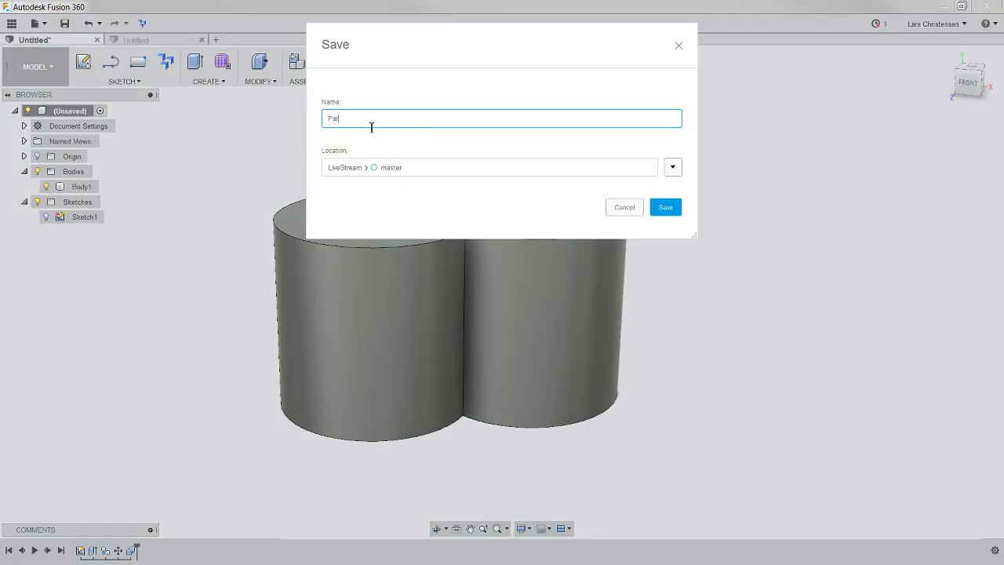
pyautogui.write('Part1')
pyautogui.click(637, 208)
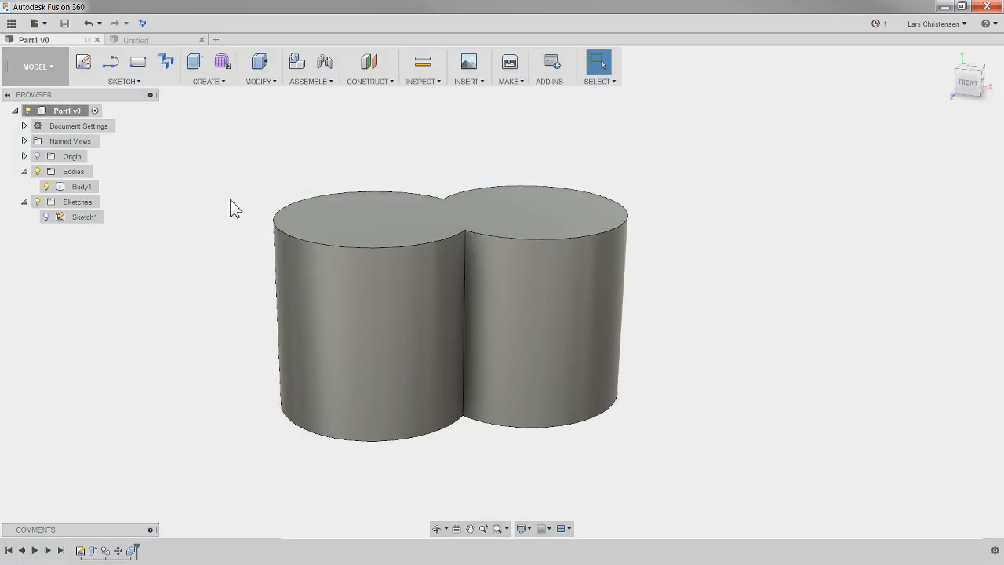
# In the blank design, sketch a 50 x 50 mm center rectangle on the horizontal ground plane, centred on the origin.
pyautogui.click(157, 41)
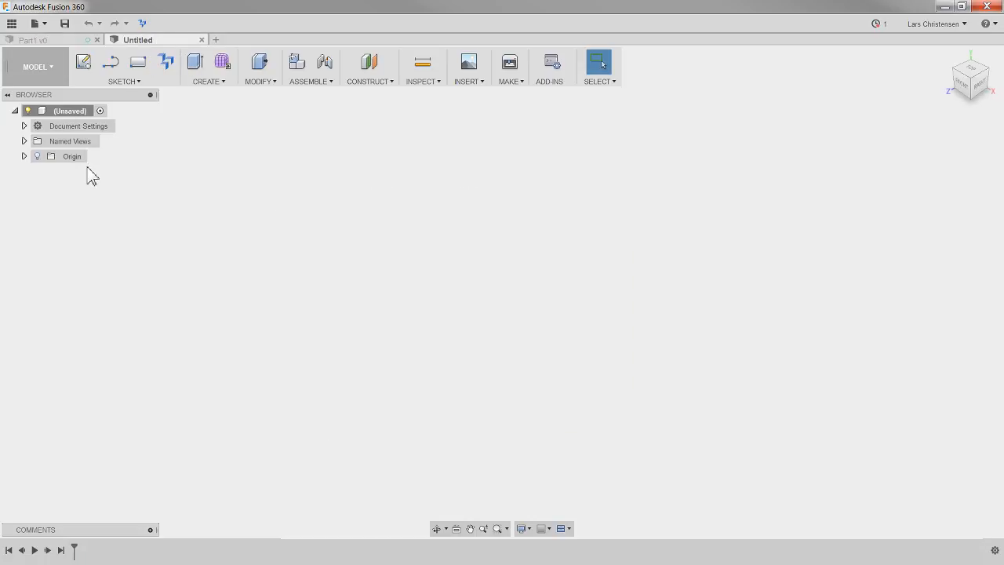
pyautogui.click(84, 65)
pyautogui.click(500, 337)
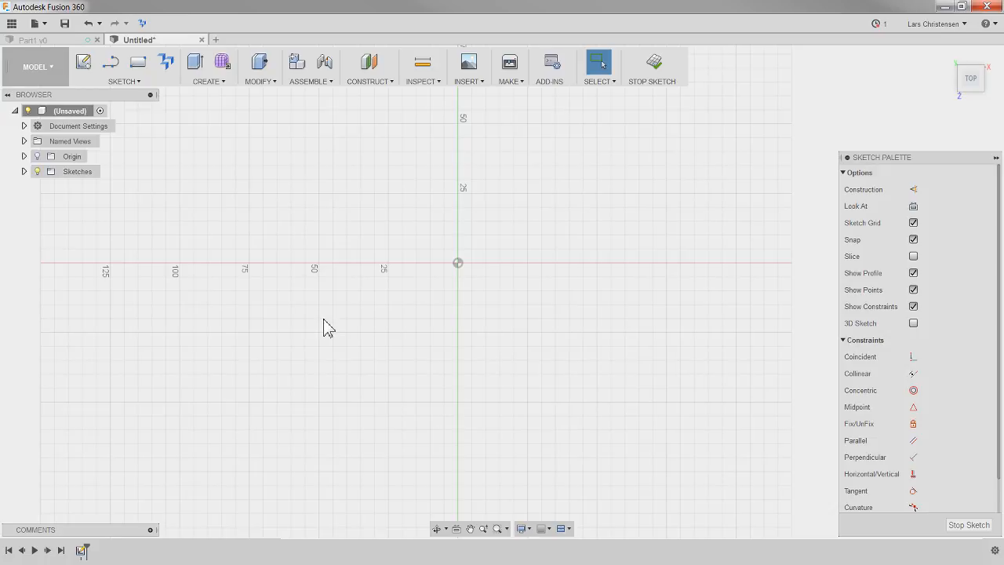
pyautogui.press('s')
pyautogui.click(375, 352)
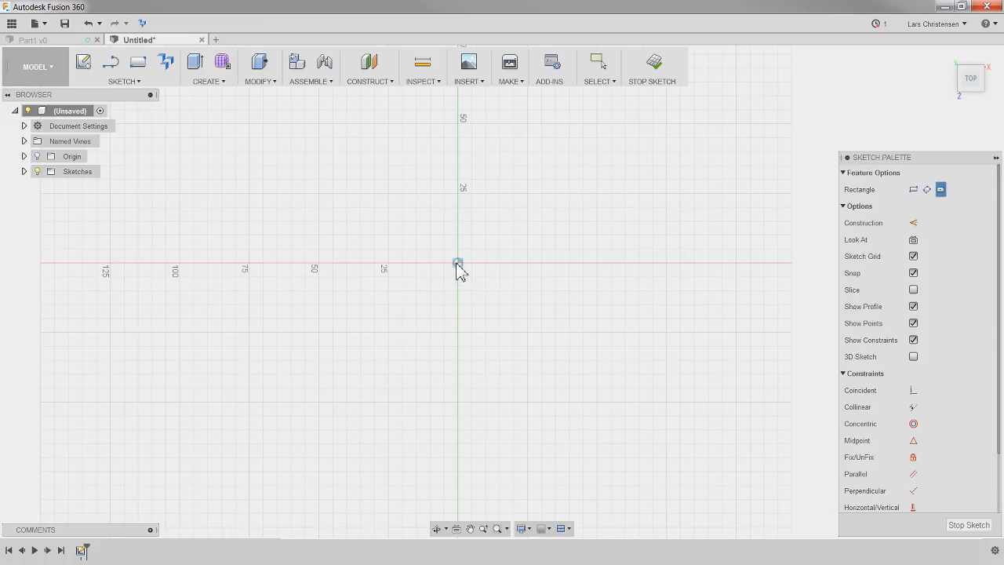
pyautogui.click(458, 264)
pyautogui.write('50')
pyautogui.press('Tab')
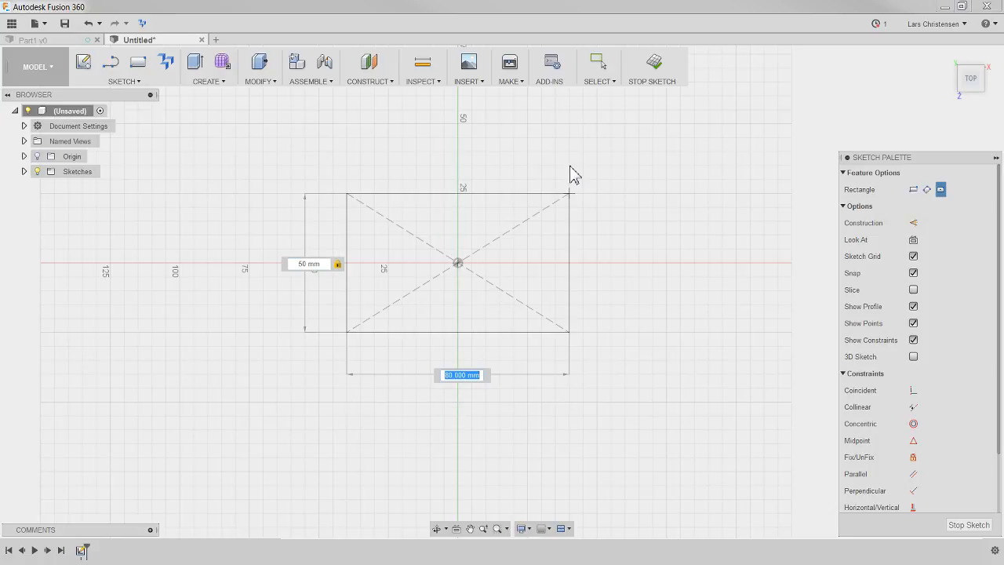
pyautogui.write('50')
pyautogui.press('Tab')
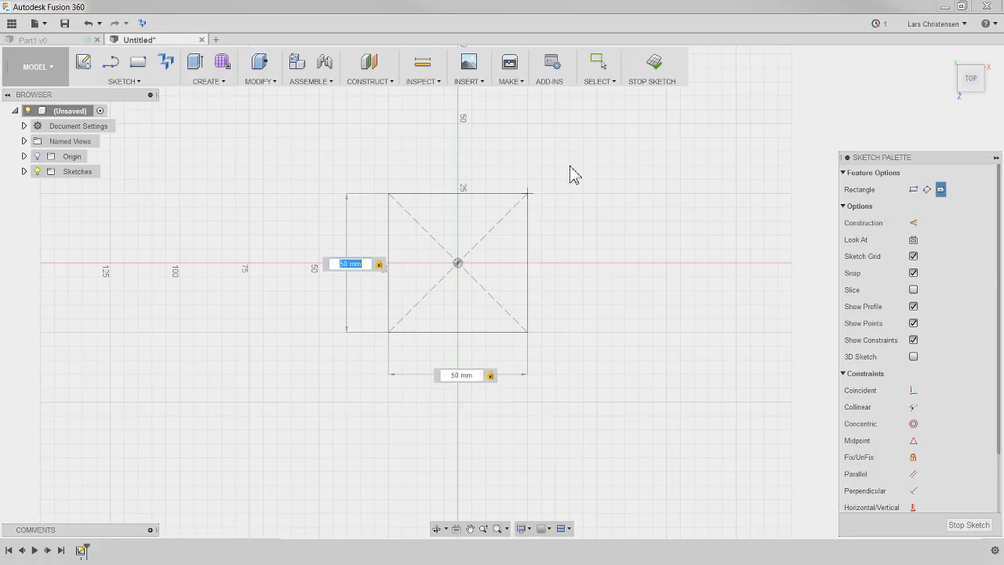
pyautogui.press('Return')
# Extrude the square profile 50 mm upward as a new body with Press Pull.
pyautogui.press('q')
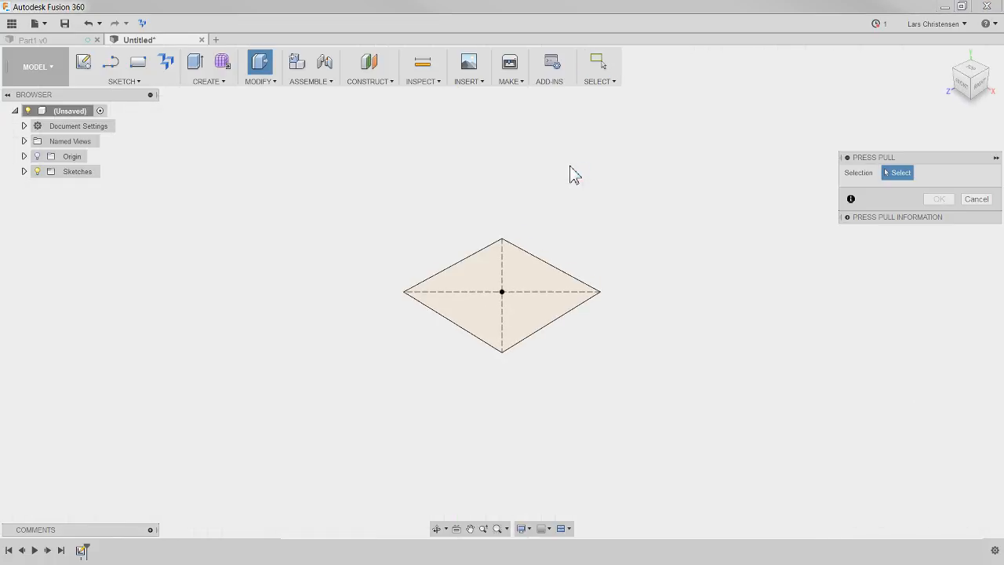
pyautogui.click(520, 322)
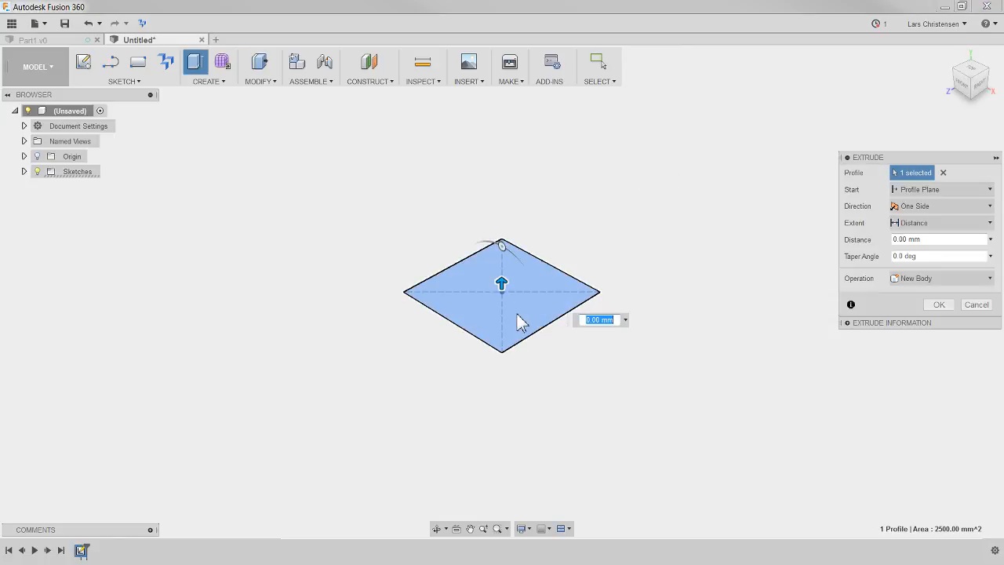
pyautogui.write('50')
pyautogui.press('Return')
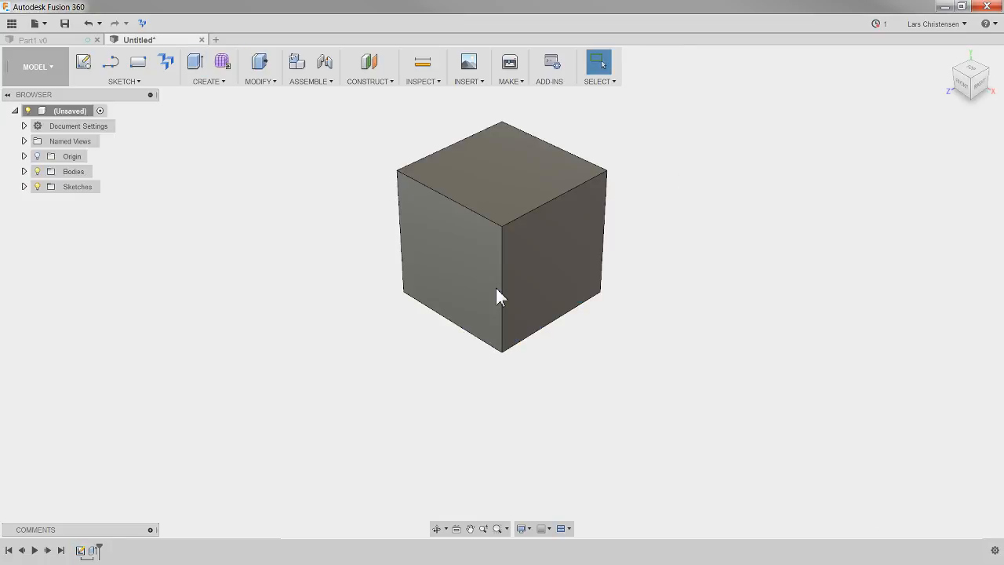
# Examine the cube and the contents of the design's Bodies and Sketches folders.
pyautogui.scroll(-2, 341, 394)
pyautogui.scroll(4, 490, 295)
pyautogui.keyDown('shift'); pyautogui.moveTo(489, 296); pyautogui.dragTo(253, 365, button='middle'); pyautogui.keyUp('shift')
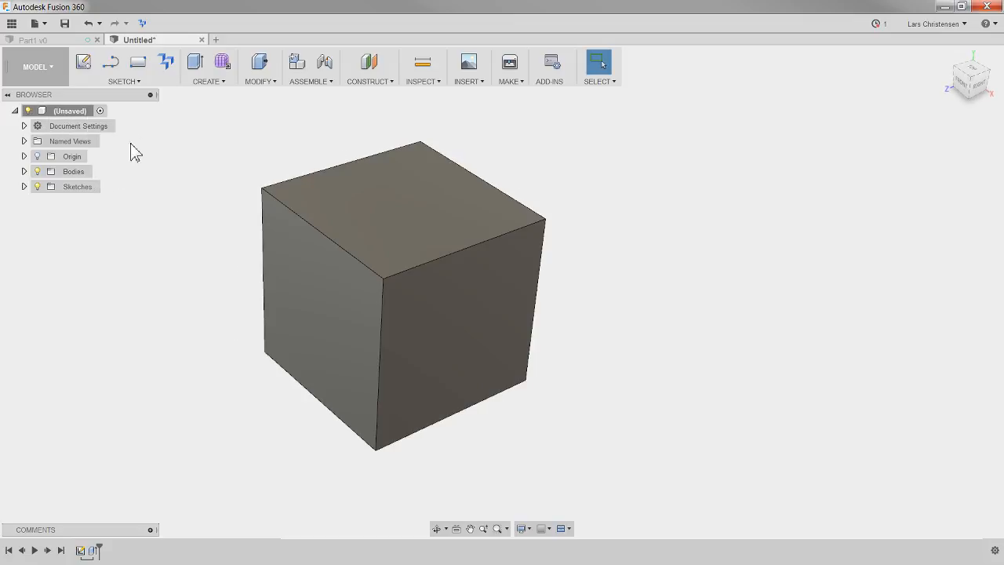
pyautogui.click(24, 171)
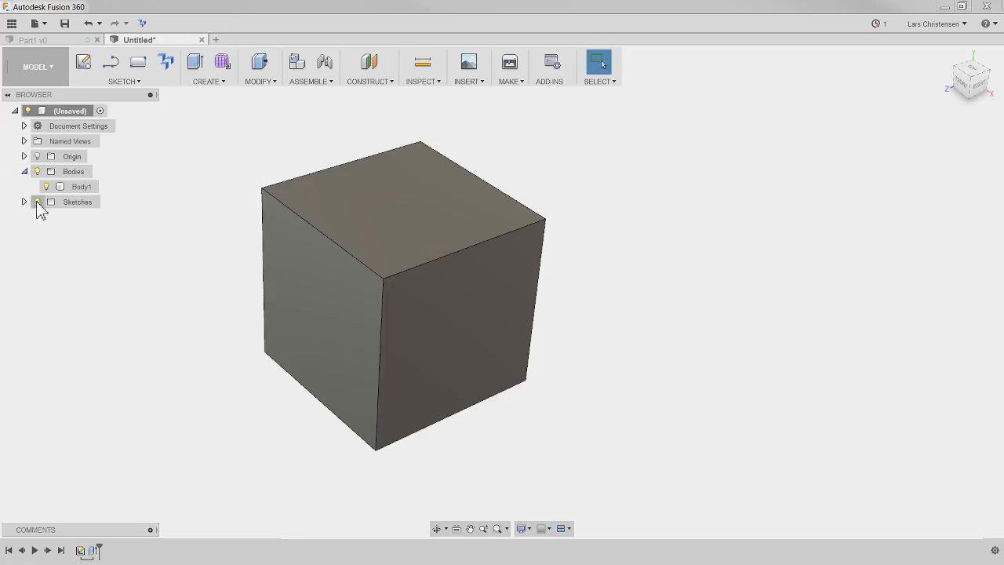
pyautogui.click(24, 202)
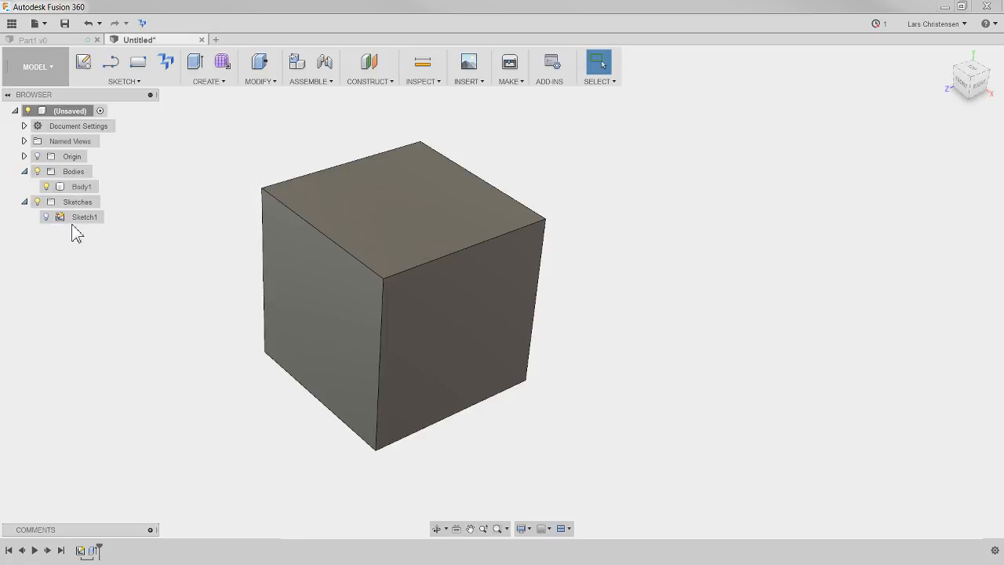
pyautogui.click(24, 171)
pyautogui.click(23, 187)
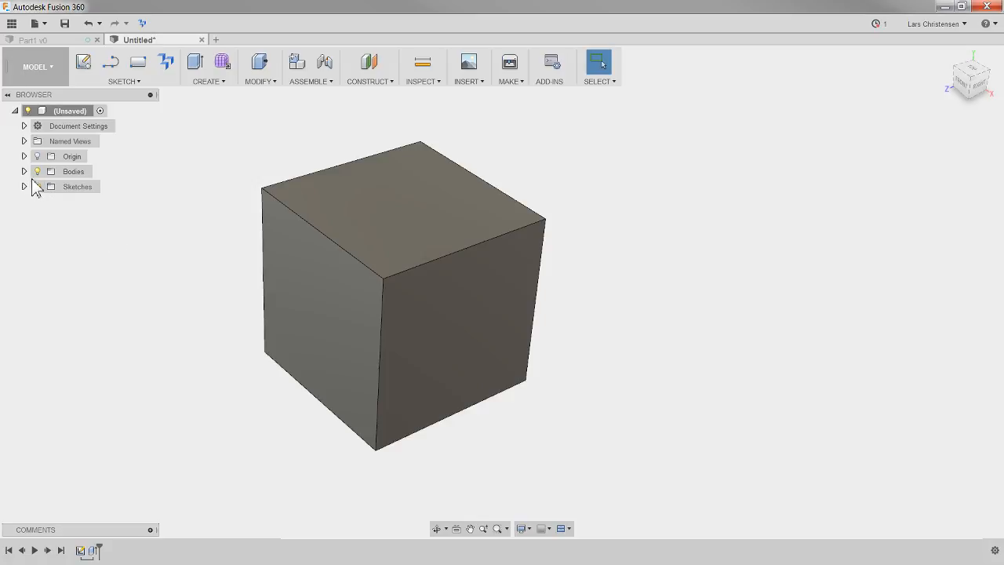
# Convert the cube body into a component with Create Components from Bodies.
pyautogui.click(24, 170)
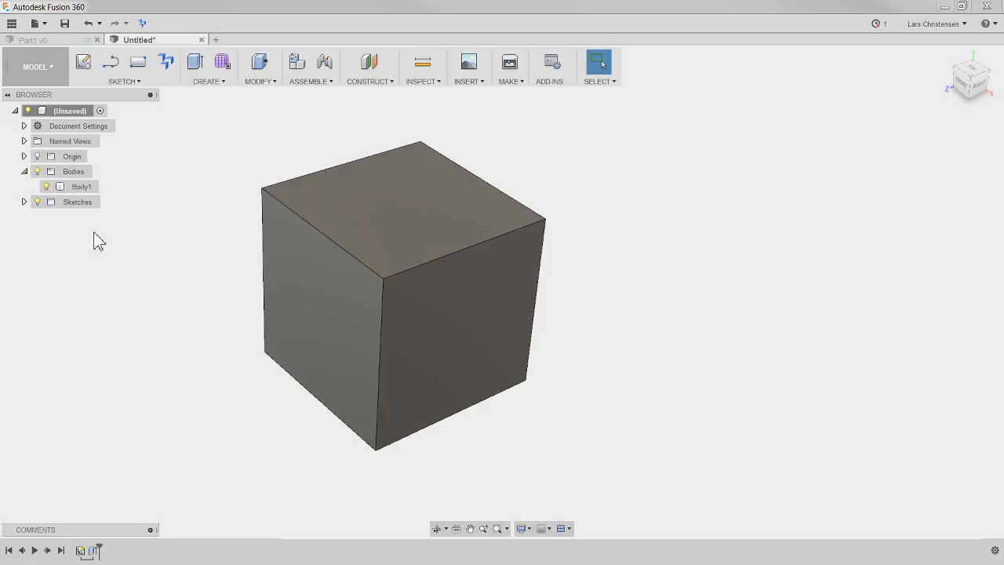
pyautogui.rightClick(83, 188)
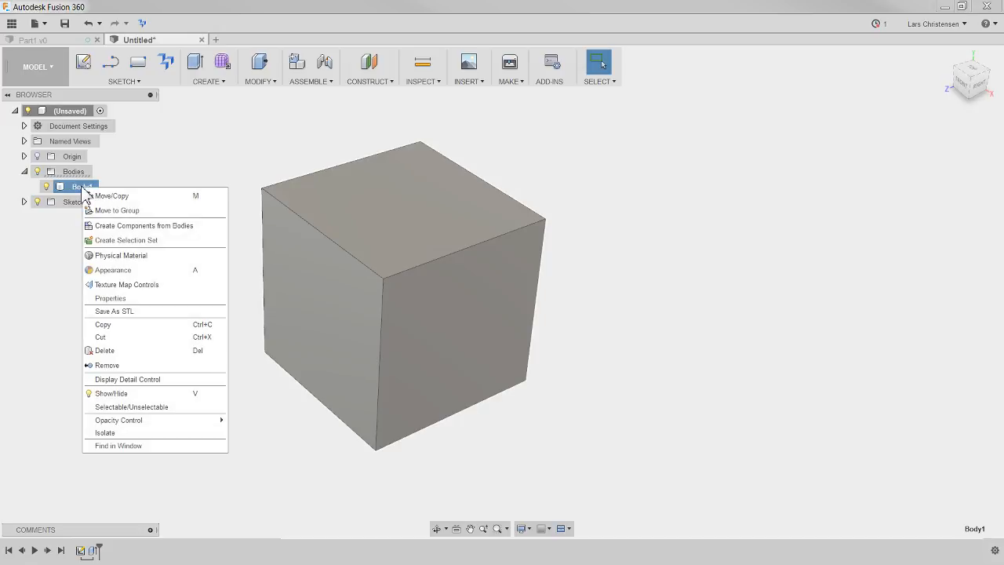
pyautogui.click(131, 226)
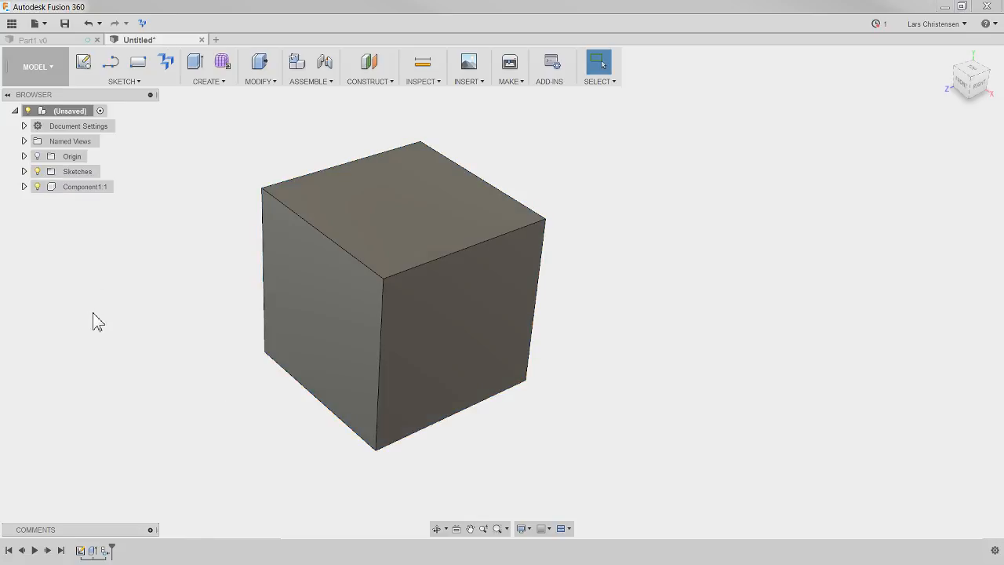
# Activate the cube's component and expand its Bodies folder and the top-level Sketches folder.
pyautogui.click(89, 189)
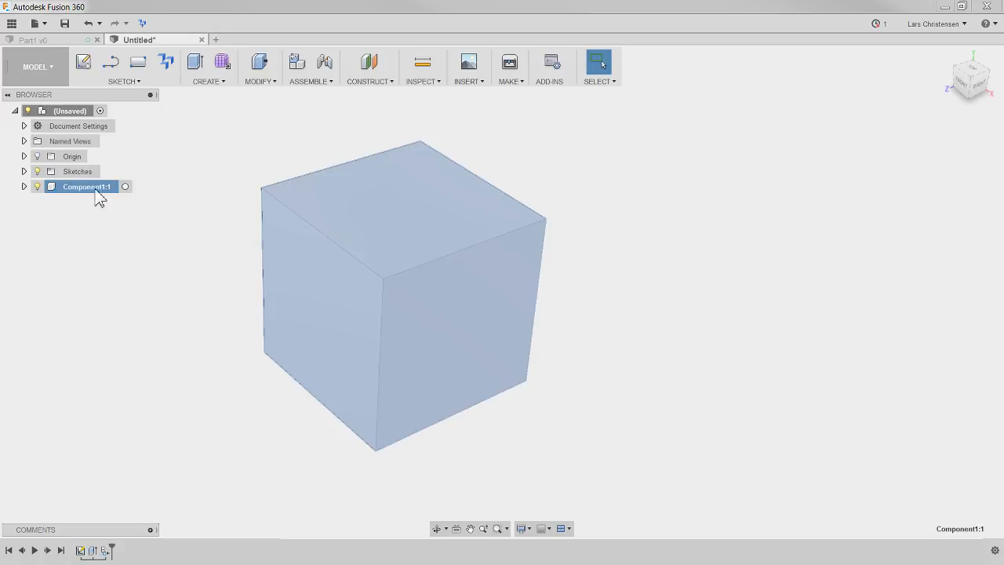
pyautogui.click(125, 187)
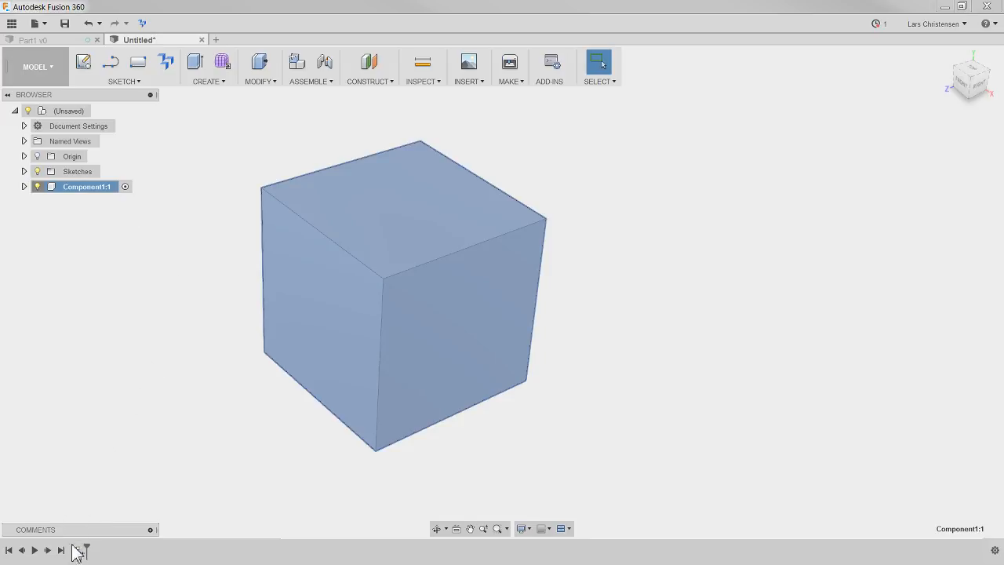
pyautogui.click(24, 186)
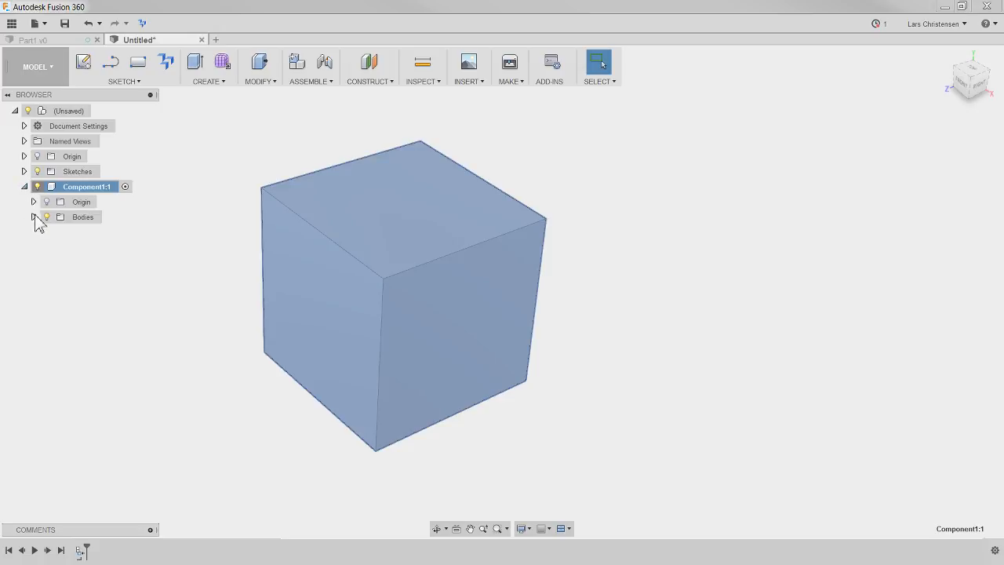
pyautogui.click(33, 217)
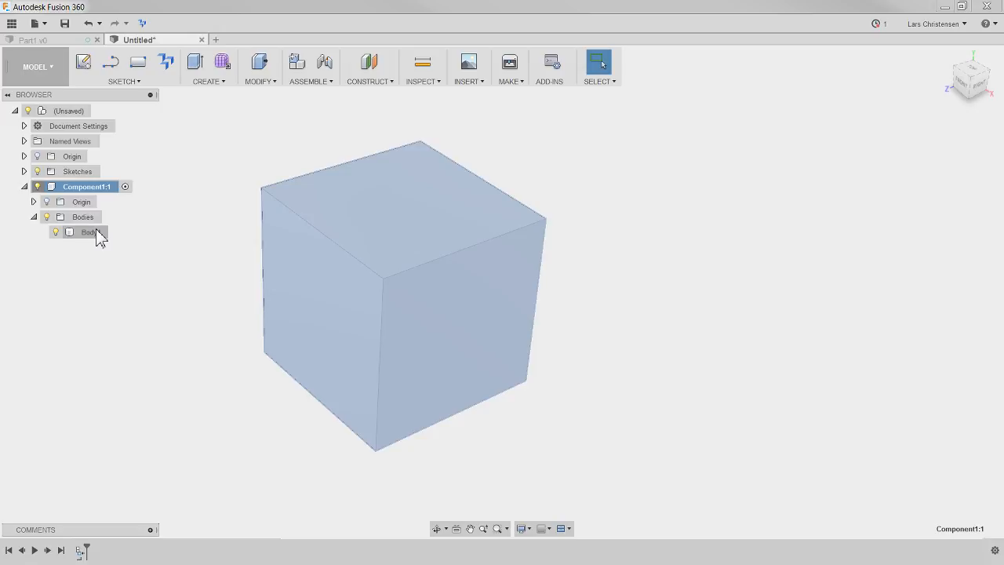
pyautogui.click(24, 171)
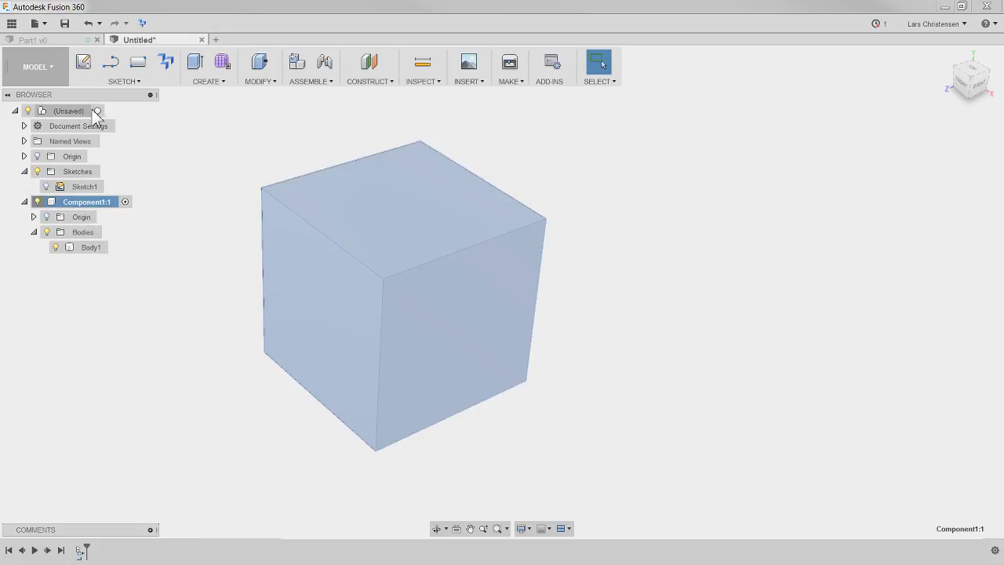
# Activate the top-level design and roll the timeline back and forward across the body-to-component conversion to compare the browser contents.
pyautogui.click(100, 111)
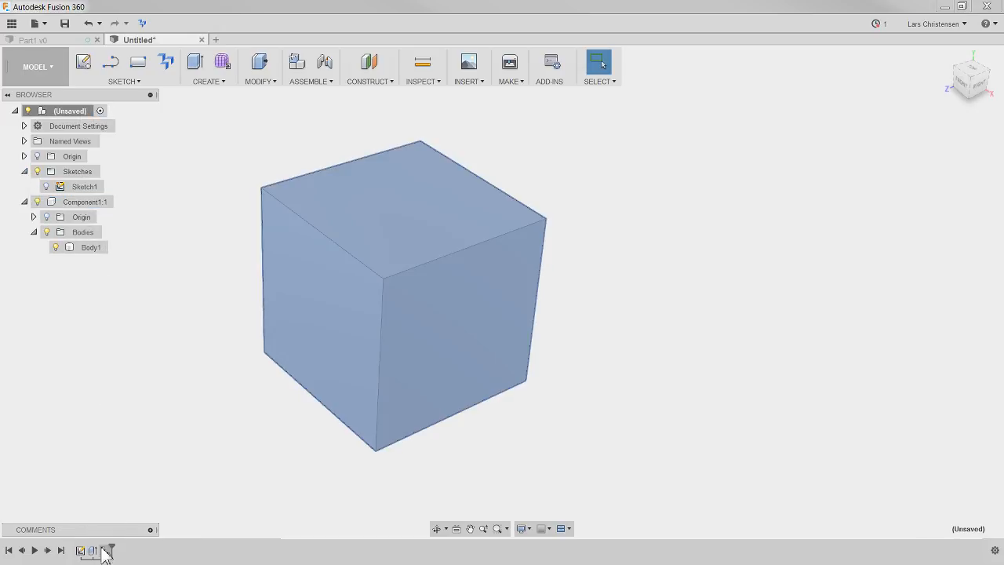
pyautogui.moveTo(112, 547); pyautogui.dragTo(98, 547)
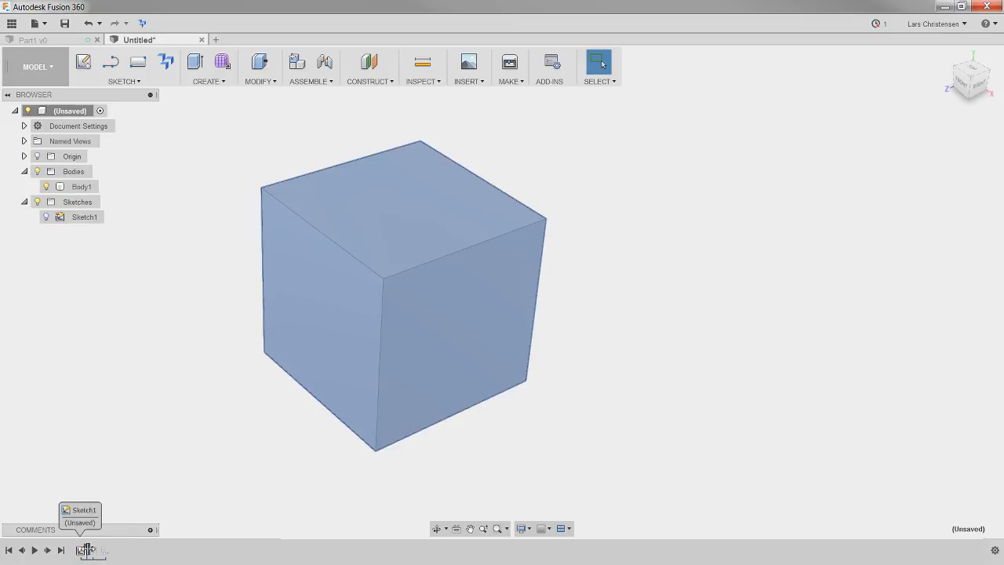
pyautogui.moveTo(90, 548); pyautogui.dragTo(98, 550)
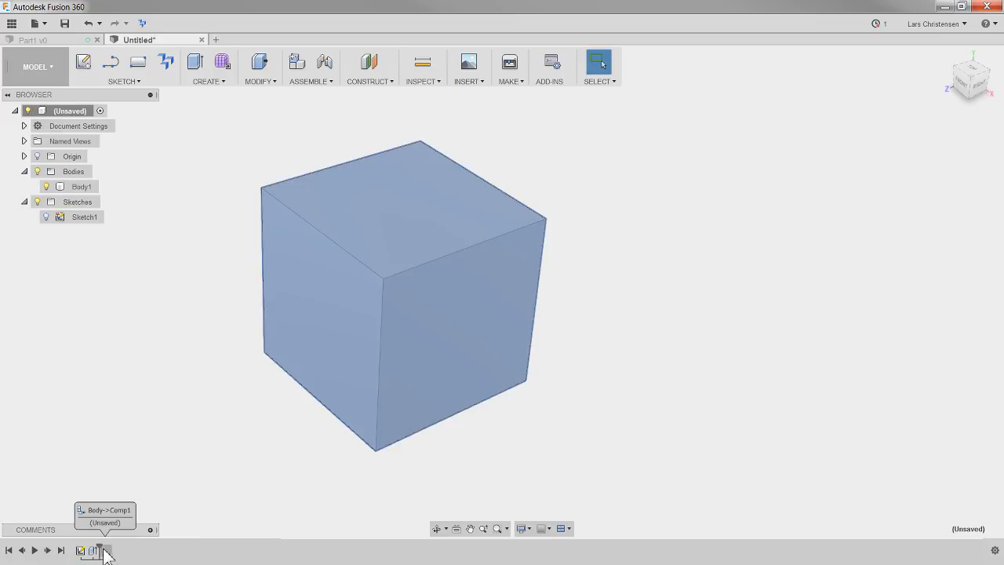
pyautogui.moveTo(108, 548); pyautogui.dragTo(111, 549)
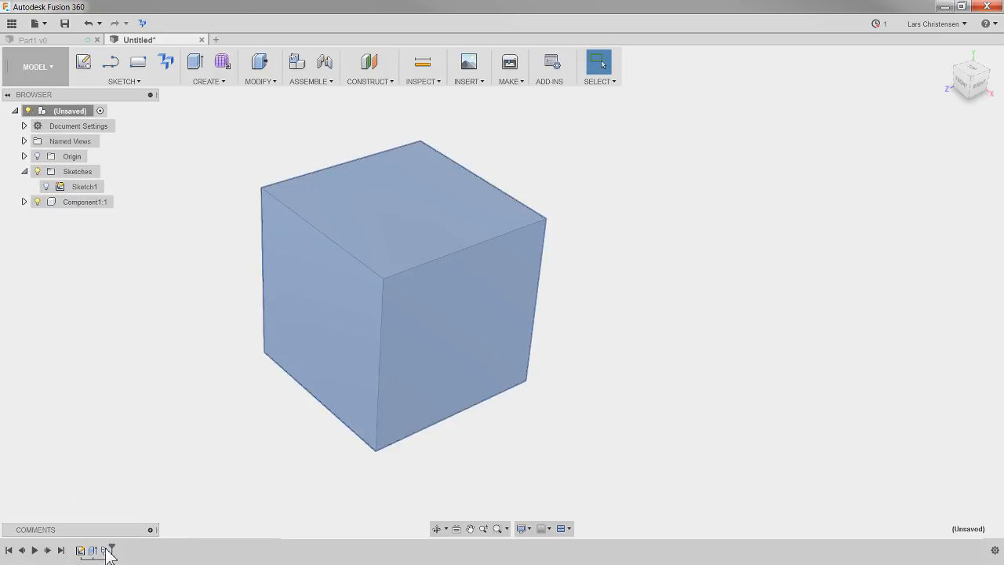
pyautogui.click(80, 201)
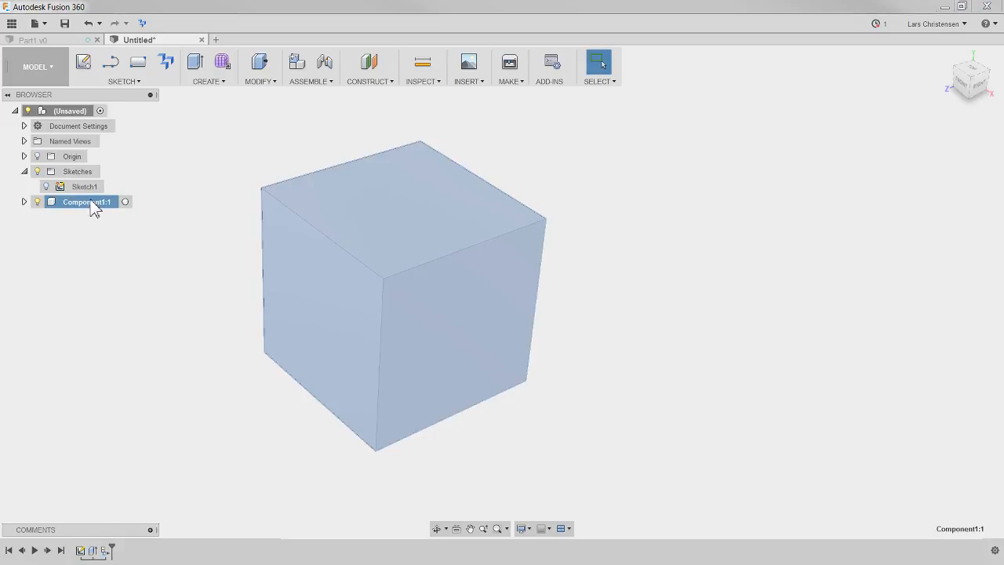
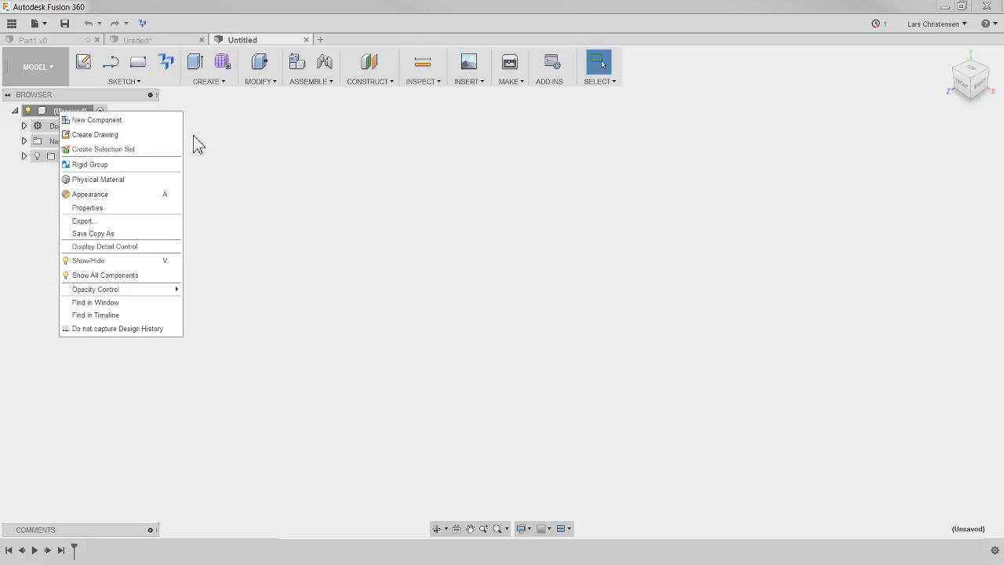
# Create five new empty components directly under the top level of the new design.
pyautogui.click(217, 228)
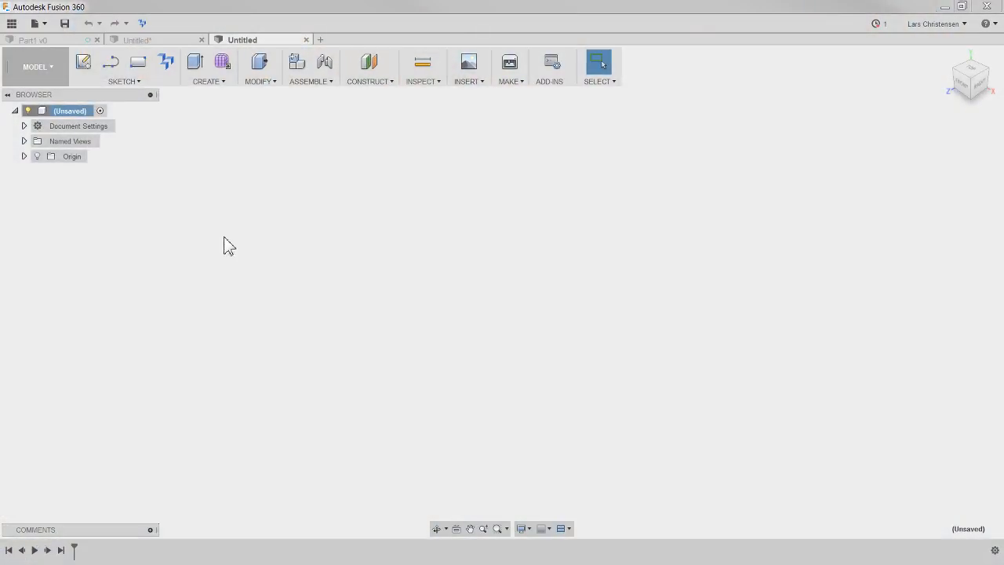
pyautogui.rightClick(81, 116)
pyautogui.click(88, 118)
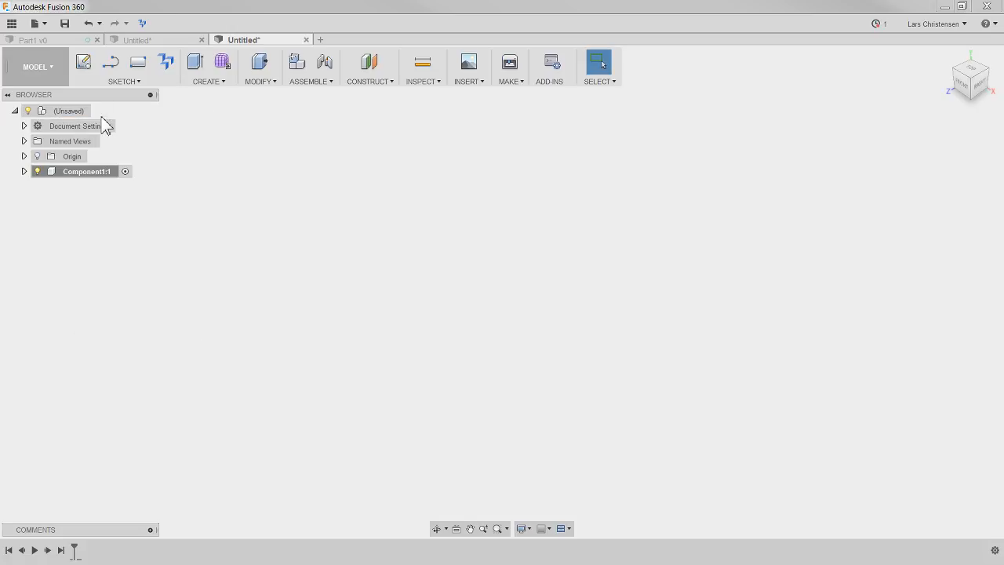
pyautogui.rightClick(78, 116)
pyautogui.click(103, 136)
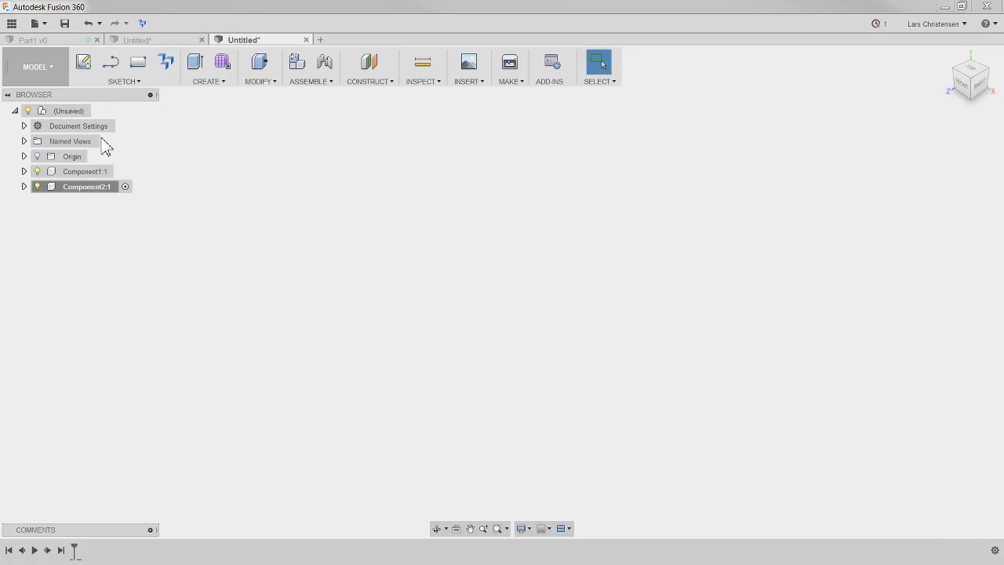
pyautogui.rightClick(69, 114)
pyautogui.click(94, 136)
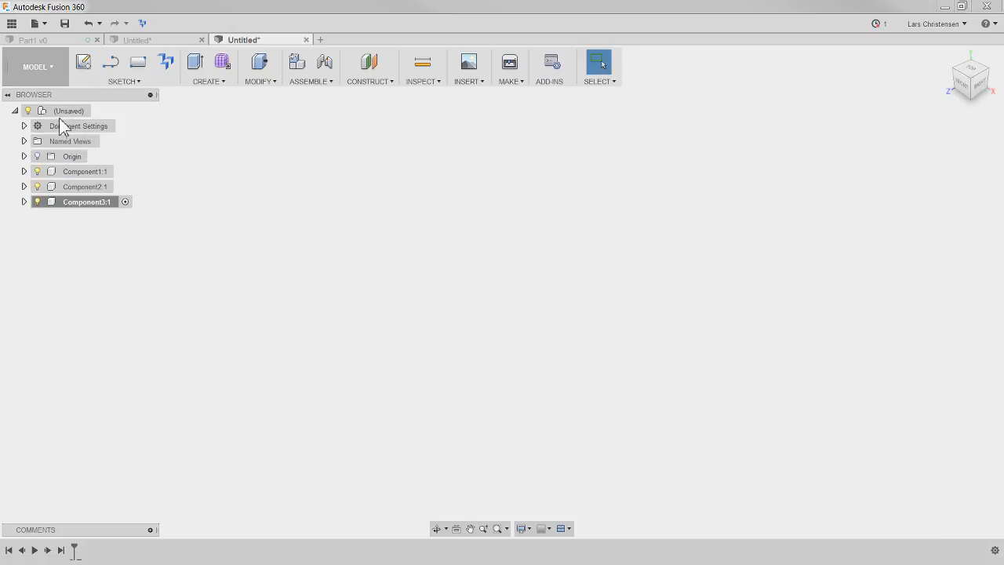
pyautogui.rightClick(69, 112)
pyautogui.click(92, 131)
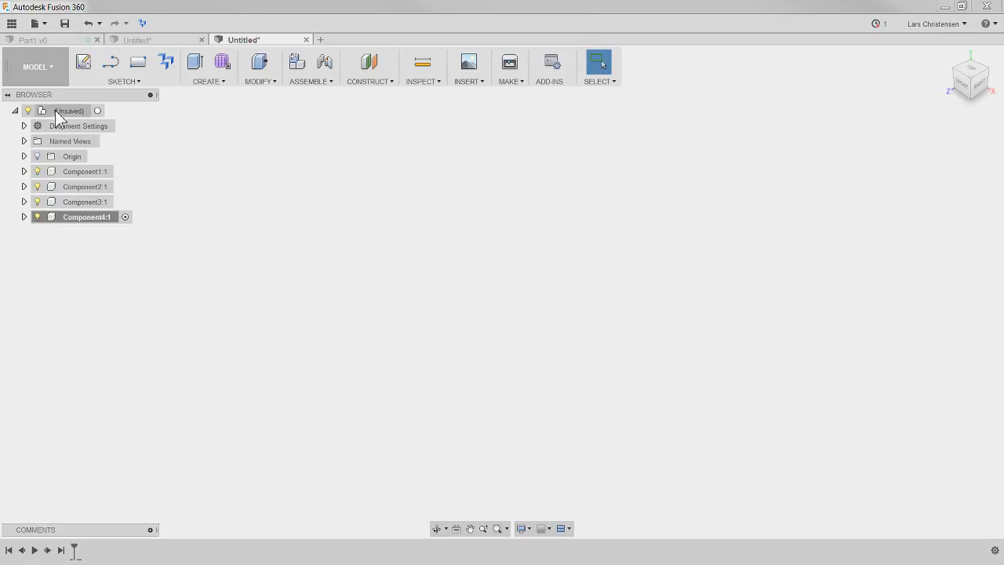
pyautogui.rightClick(59, 116)
pyautogui.click(82, 135)
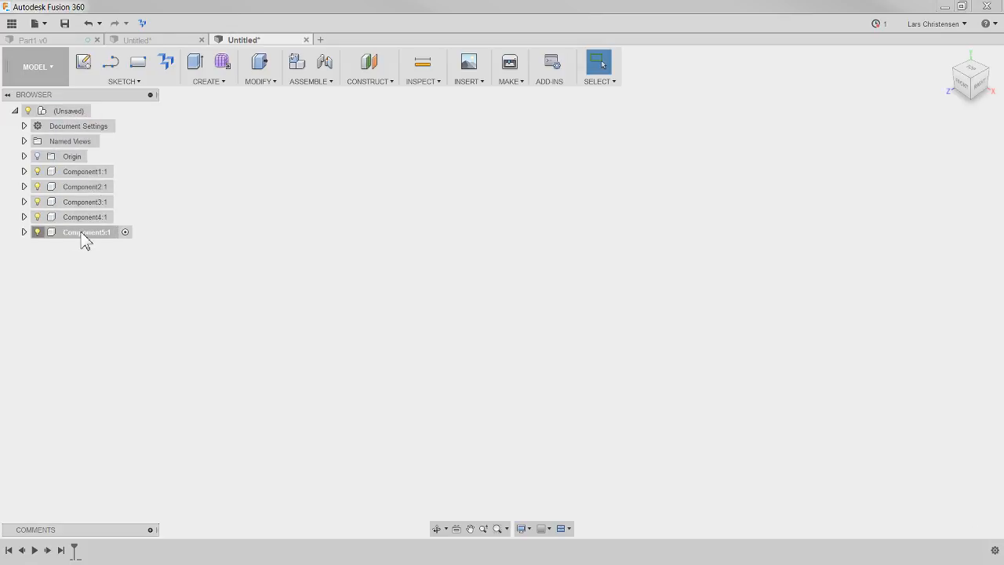
# Expand the first component, show its origin planes and axes, and make that component active.
pyautogui.click(78, 174)
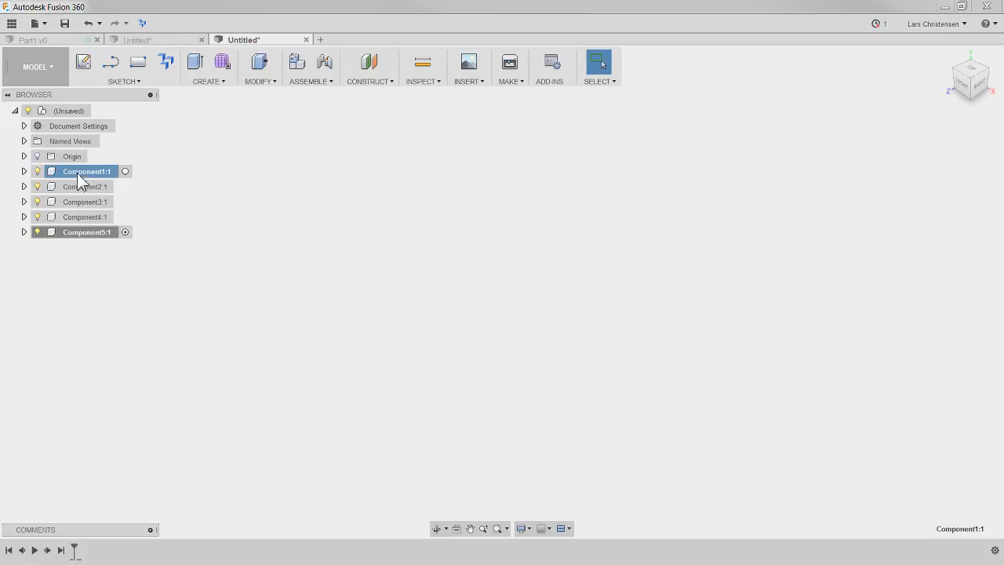
pyautogui.click(24, 171)
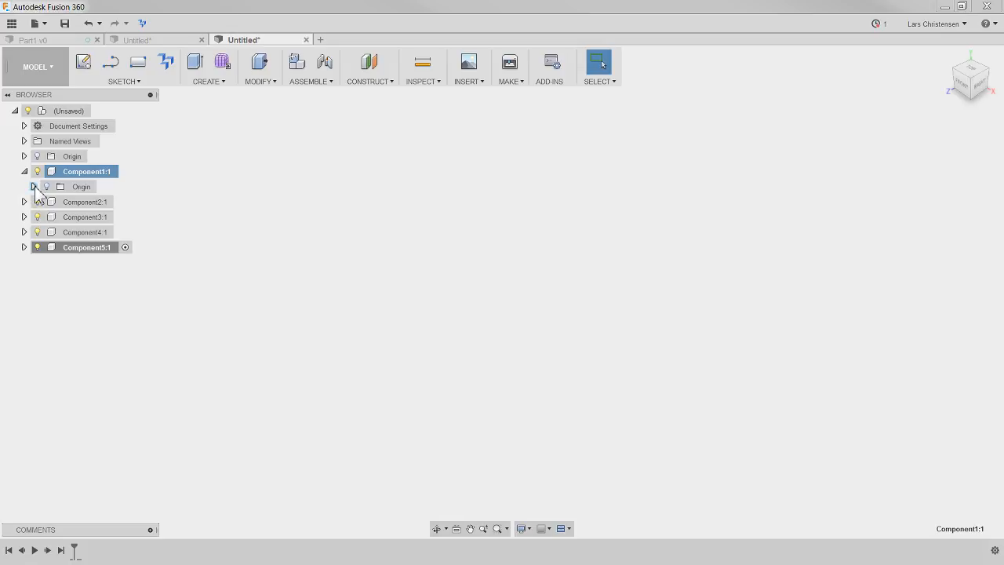
pyautogui.click(34, 186)
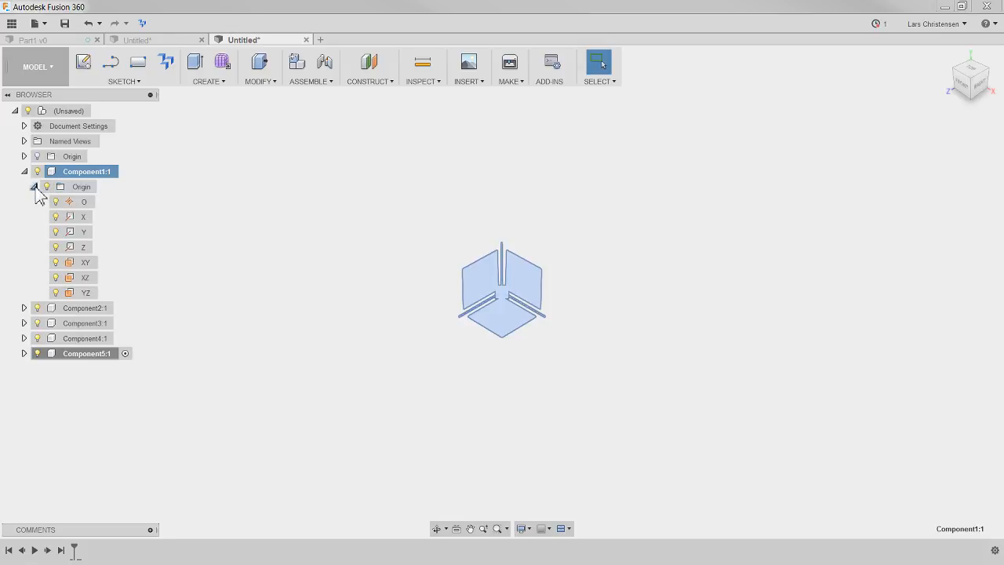
pyautogui.click(124, 171)
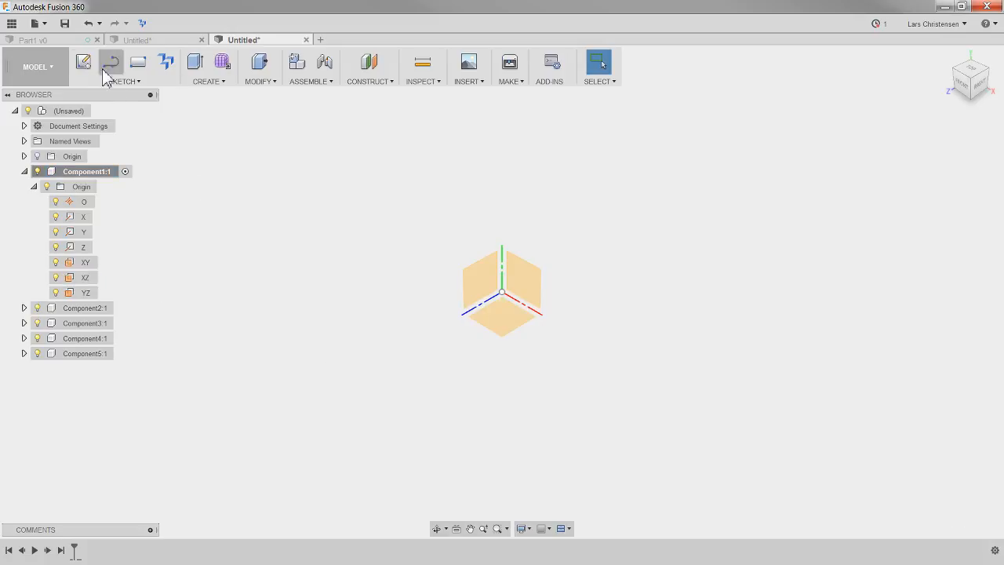
# Sketch a 50 mm diameter circle centred on the origin on the first component's XZ plane.
pyautogui.click(83, 63)
pyautogui.click(505, 329)
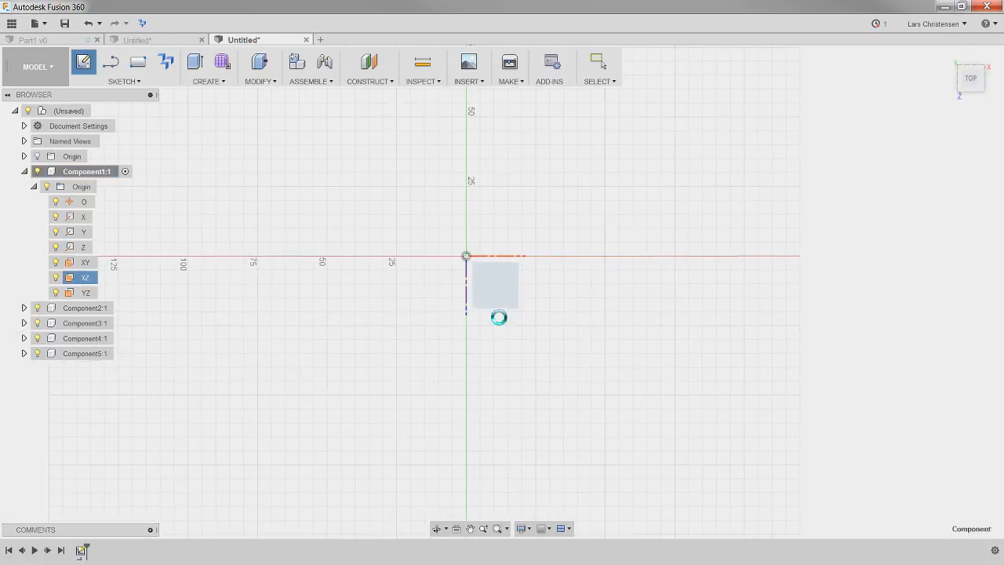
pyautogui.press('c')
pyautogui.click(465, 256)
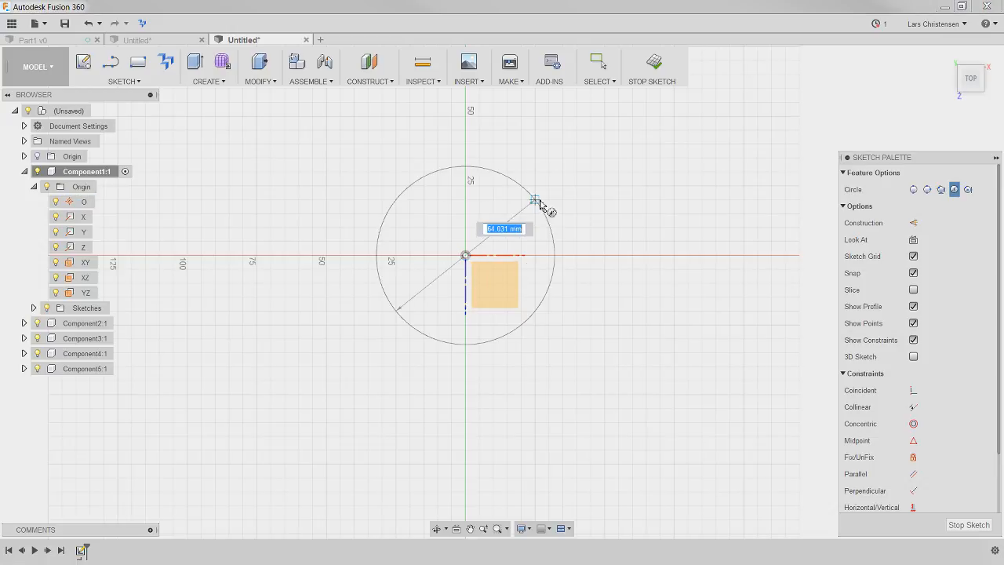
pyautogui.write('50')
pyautogui.press('Tab')
pyautogui.press('Return')
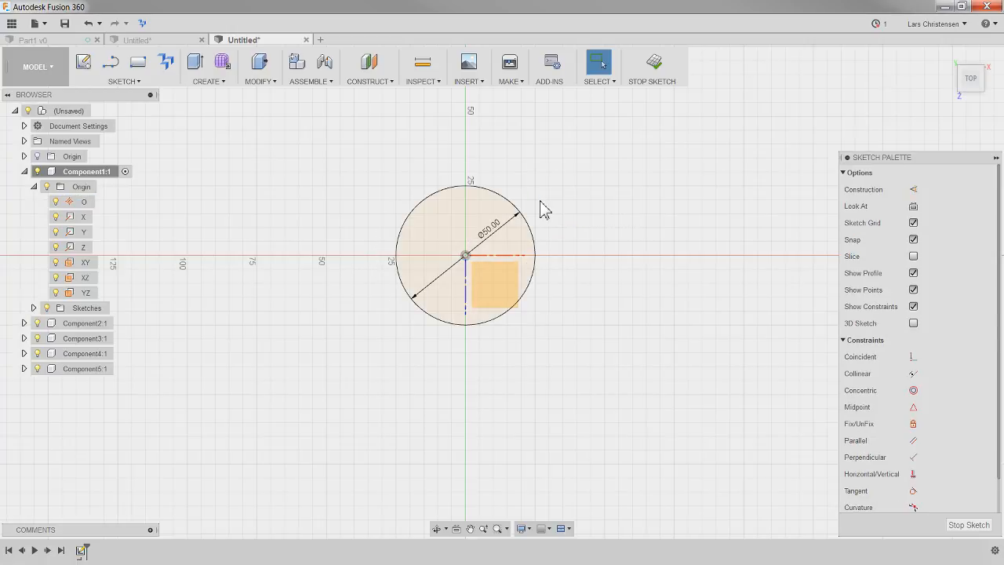
# Extrude the circle upward as a new body and expand the first component's Bodies and Sketches folders.
pyautogui.press('q')
pyautogui.click(566, 302)
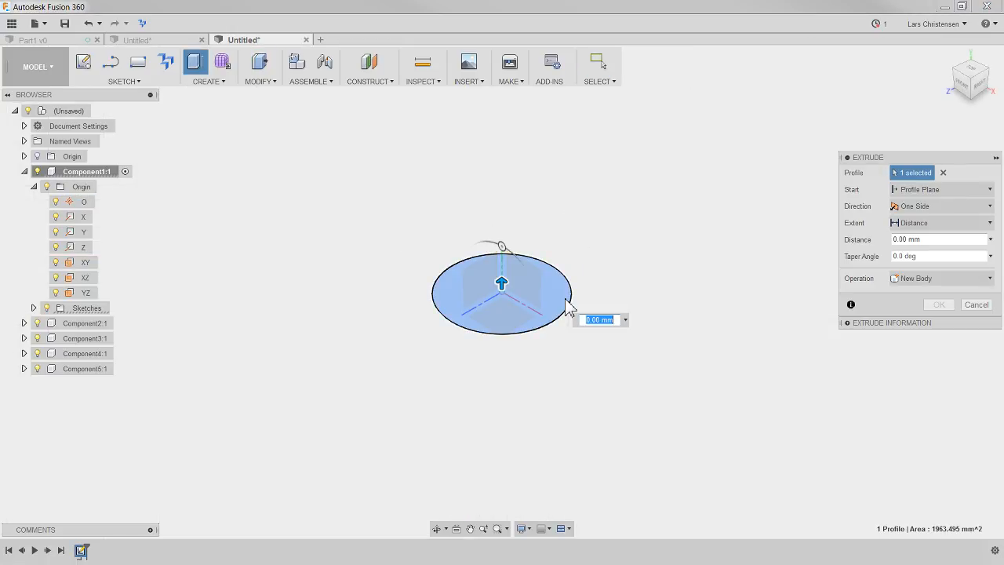
pyautogui.press('Return')
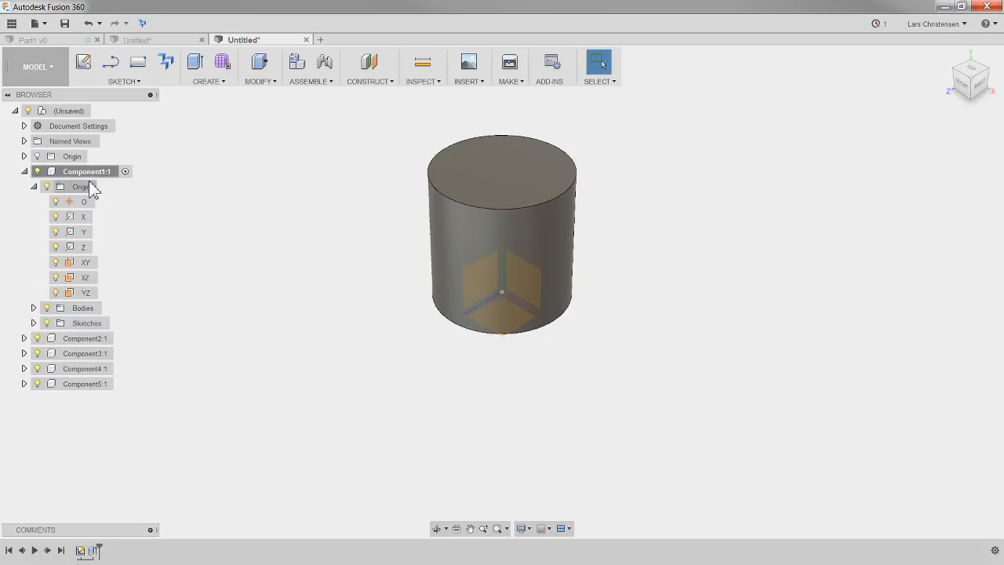
pyautogui.click(34, 308)
pyautogui.click(33, 338)
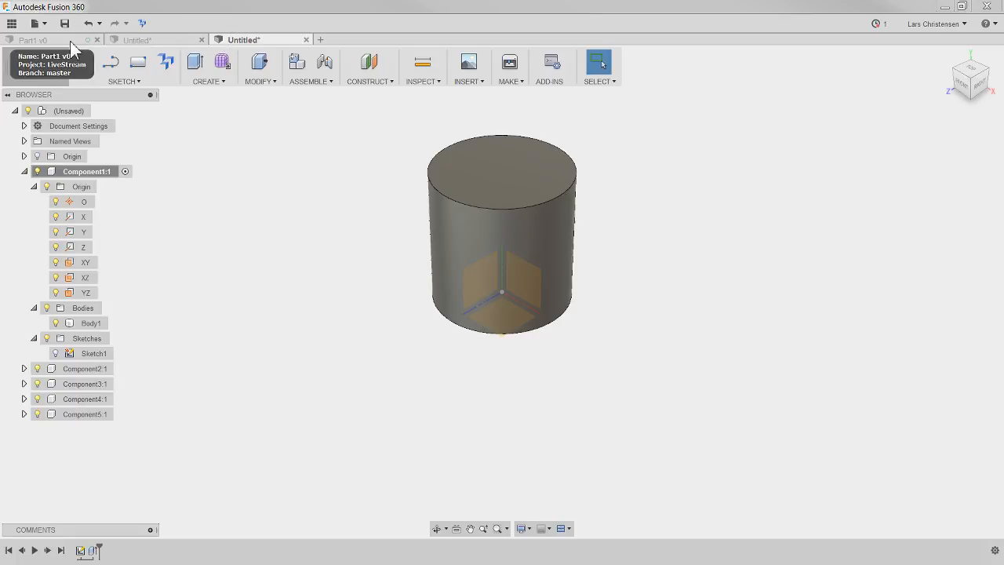
# In the cube design, examine the timeline before and after the component conversion, including the base sketch, and activate the cube's component.
pyautogui.click(151, 39)
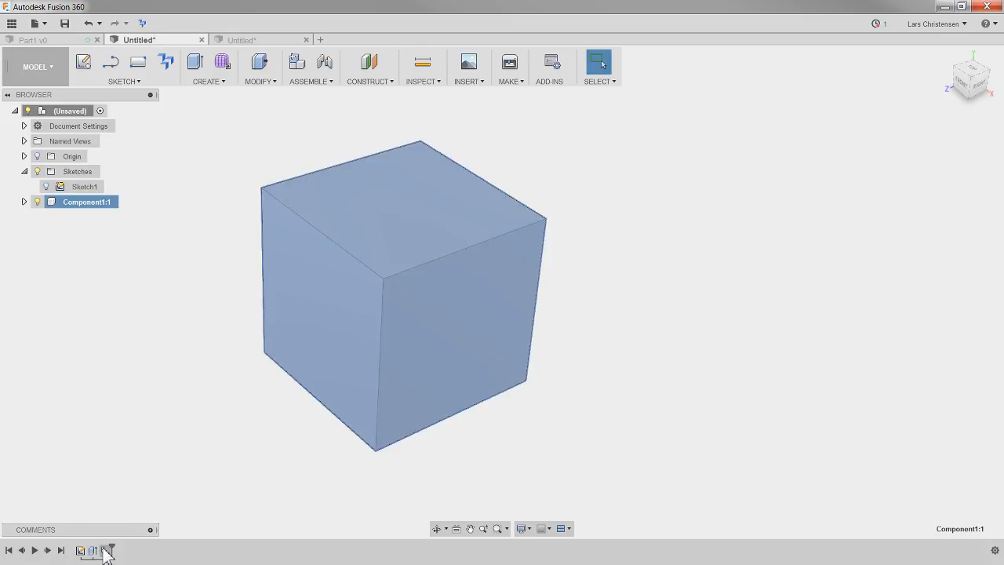
pyautogui.moveTo(111, 547); pyautogui.dragTo(97, 546)
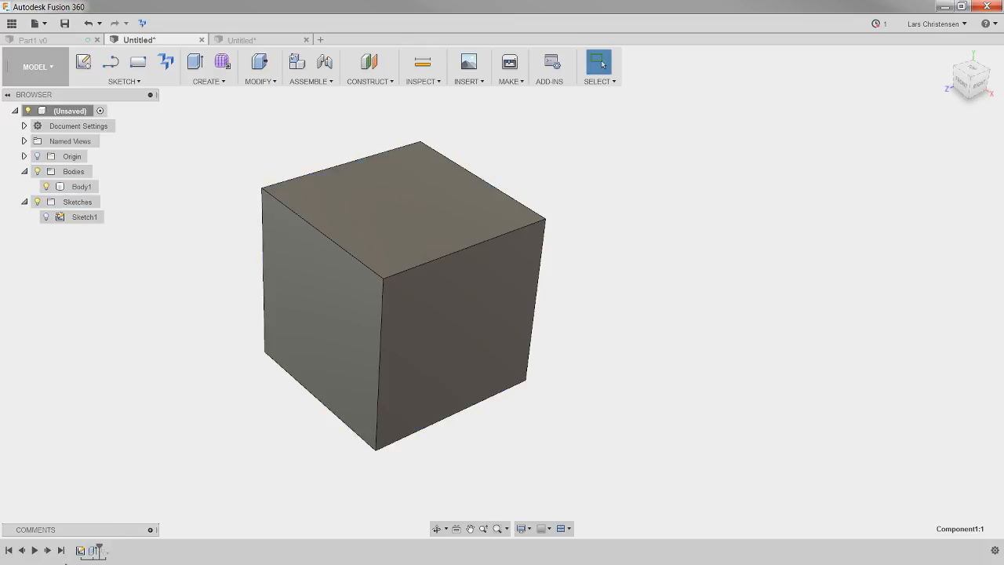
pyautogui.click(80, 550)
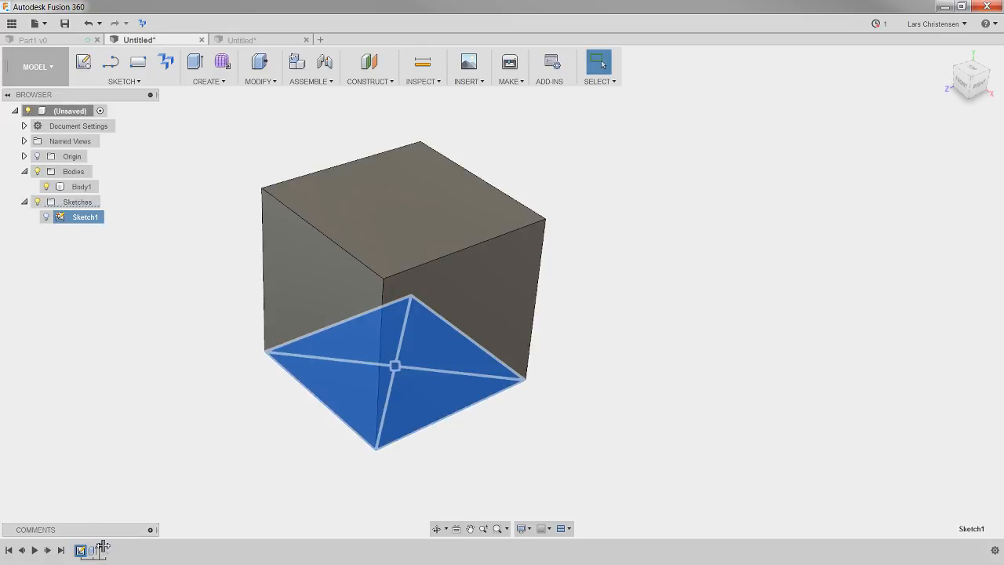
pyautogui.moveTo(111, 551); pyautogui.dragTo(112, 551)
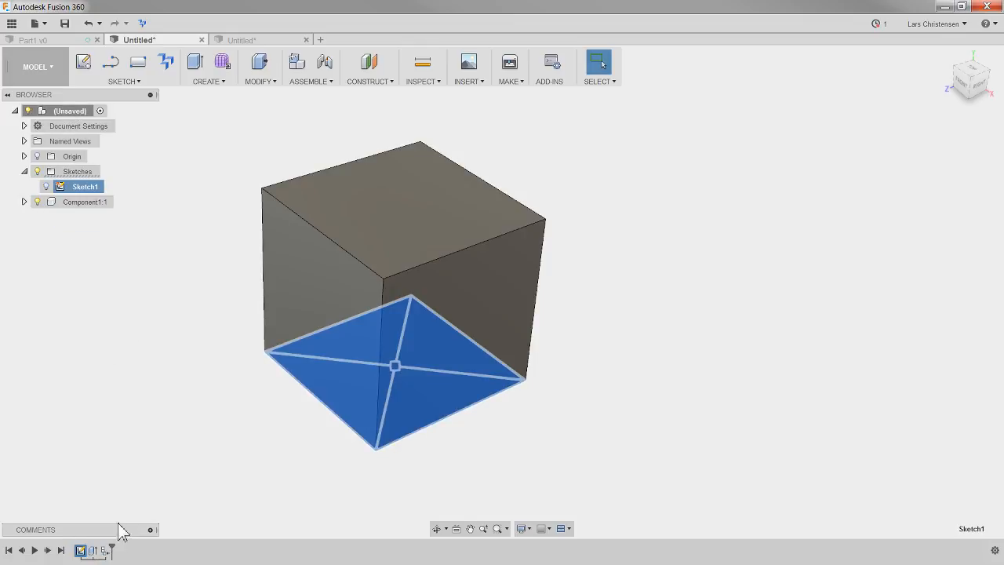
pyautogui.click(211, 386)
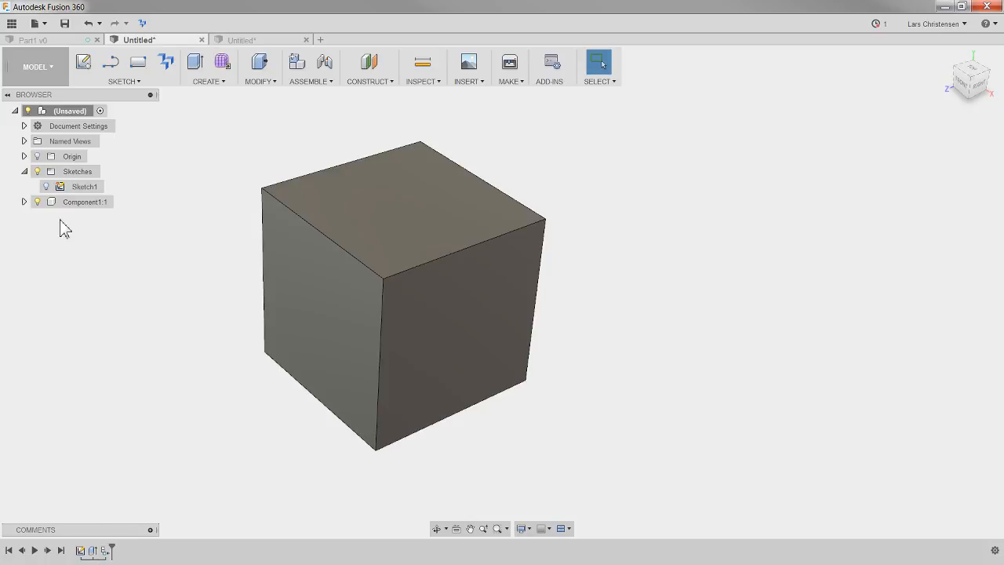
pyautogui.click(123, 202)
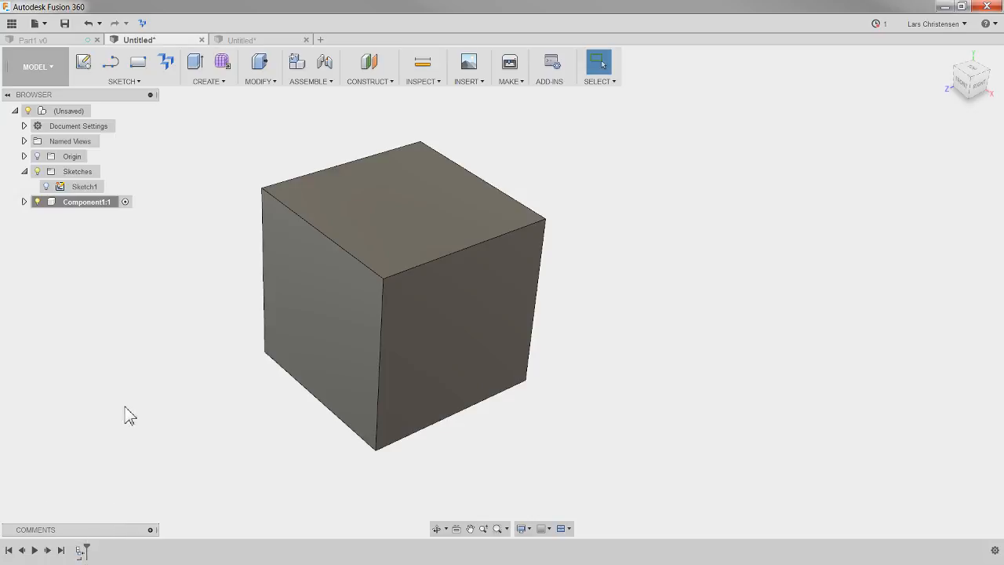
# Switch to the Part1 design and show the contents of the LiveStream project in the data panel.
pyautogui.click(267, 42)
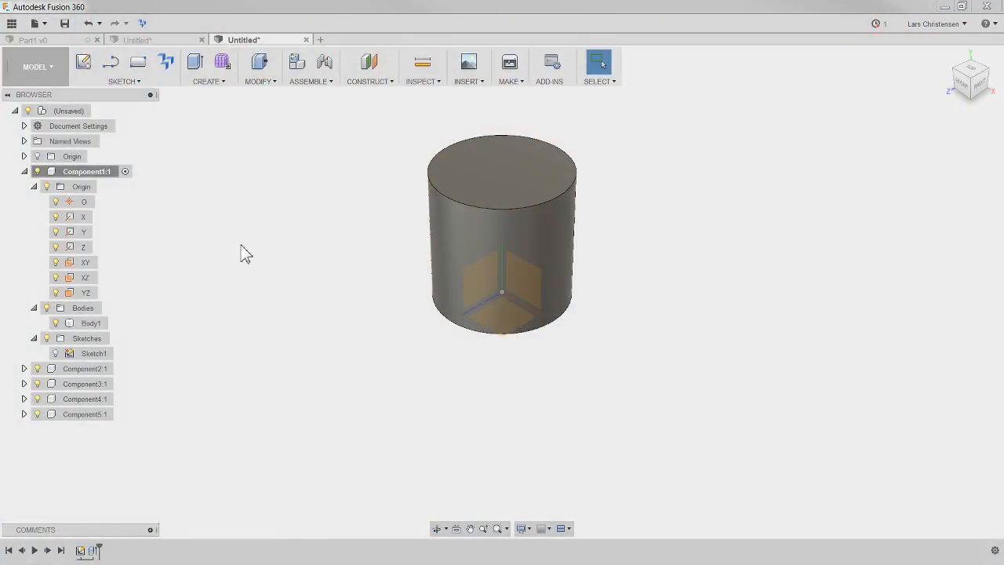
pyautogui.click(60, 41)
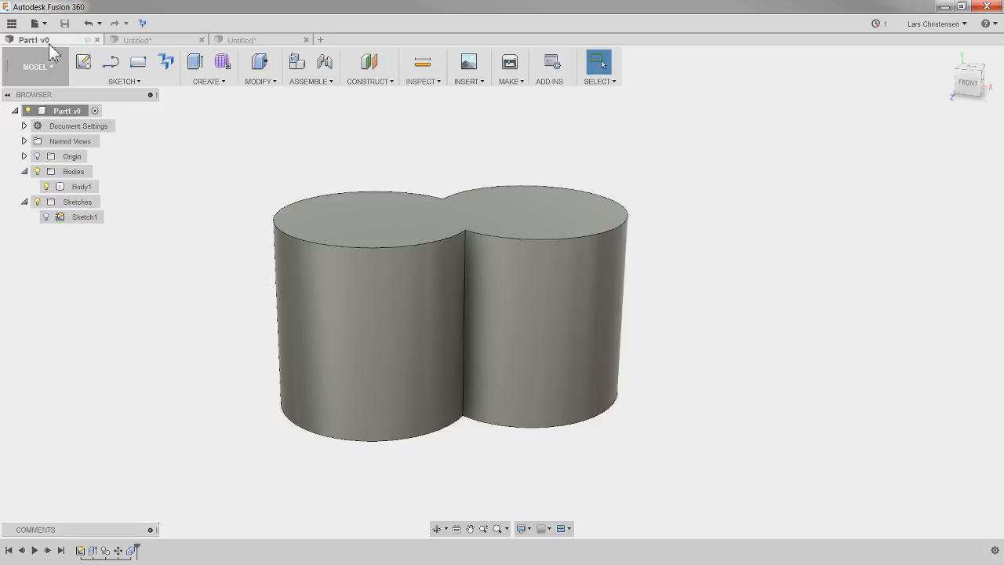
pyautogui.click(12, 23)
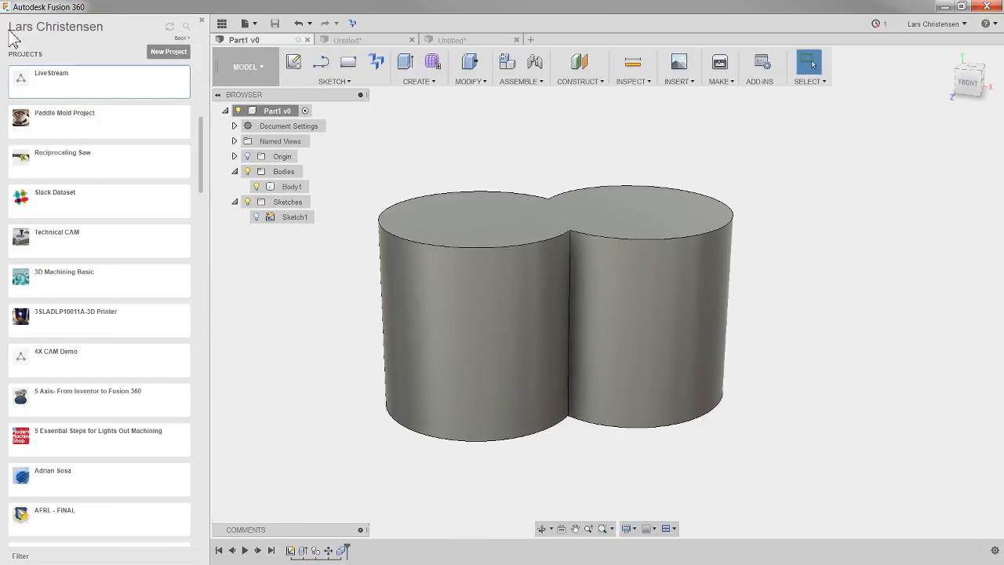
pyautogui.click(63, 84)
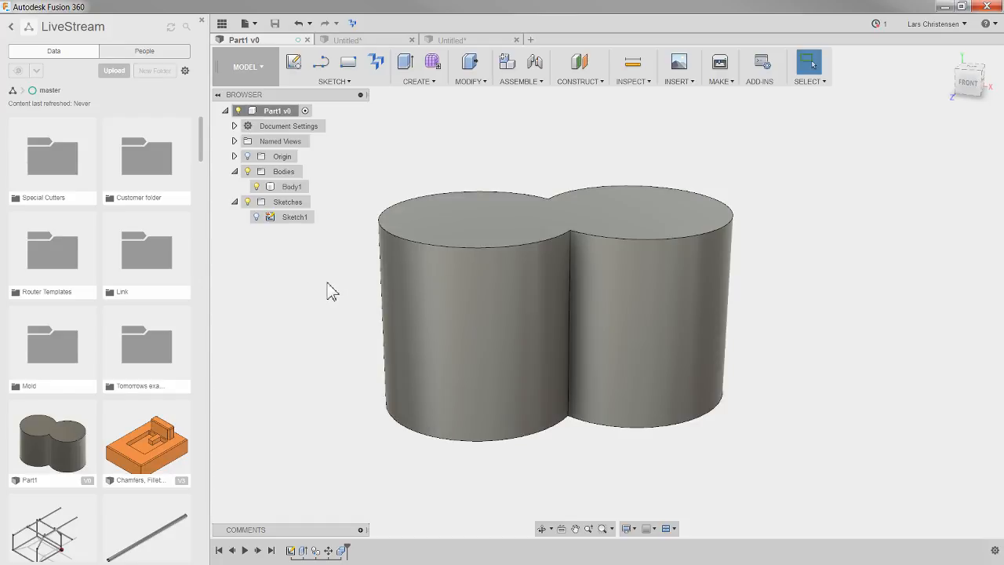
# Compare the browser and timeline of the cube design with those of the cylinder design, ending on the cube.
pyautogui.click(352, 39)
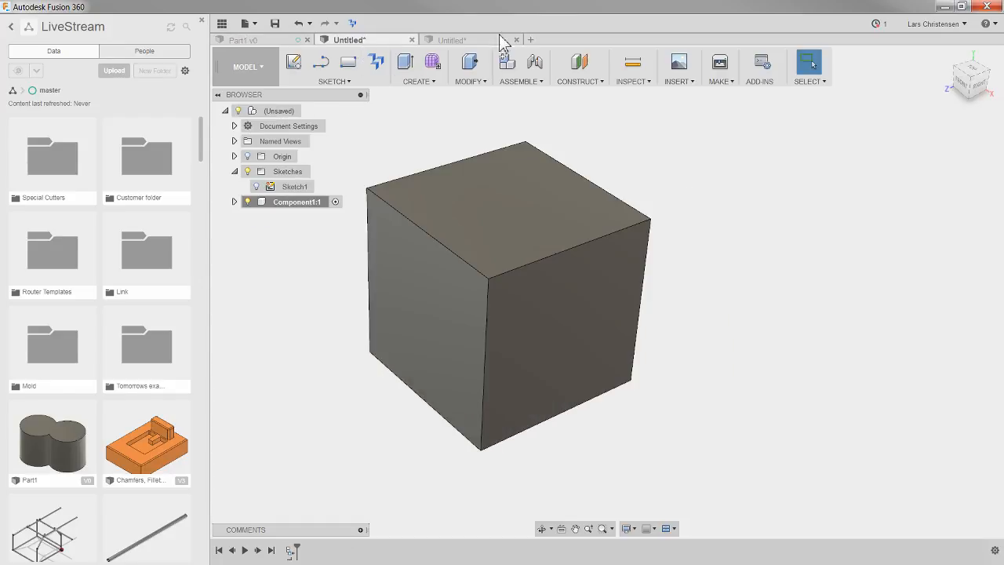
pyautogui.click(492, 41)
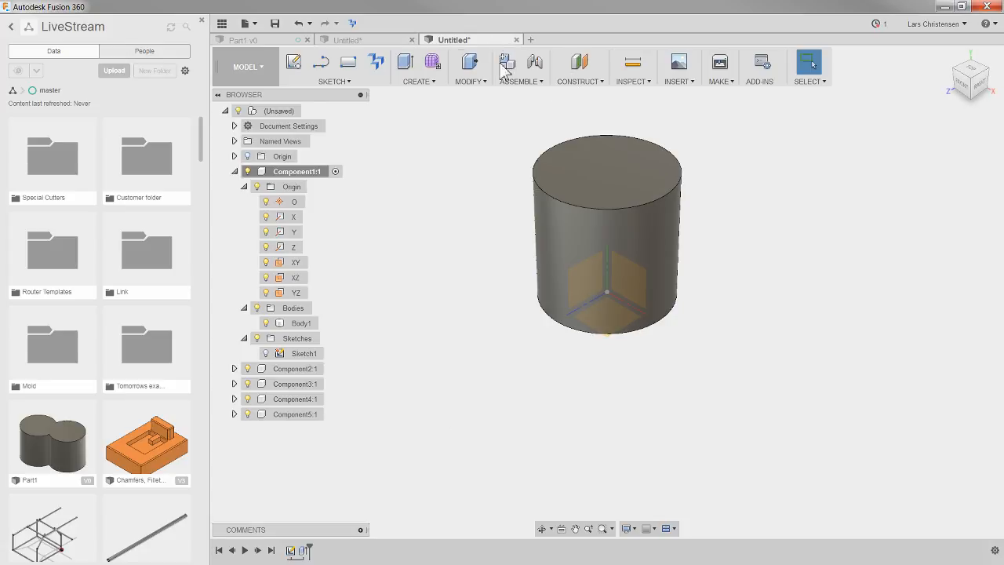
pyautogui.click(389, 38)
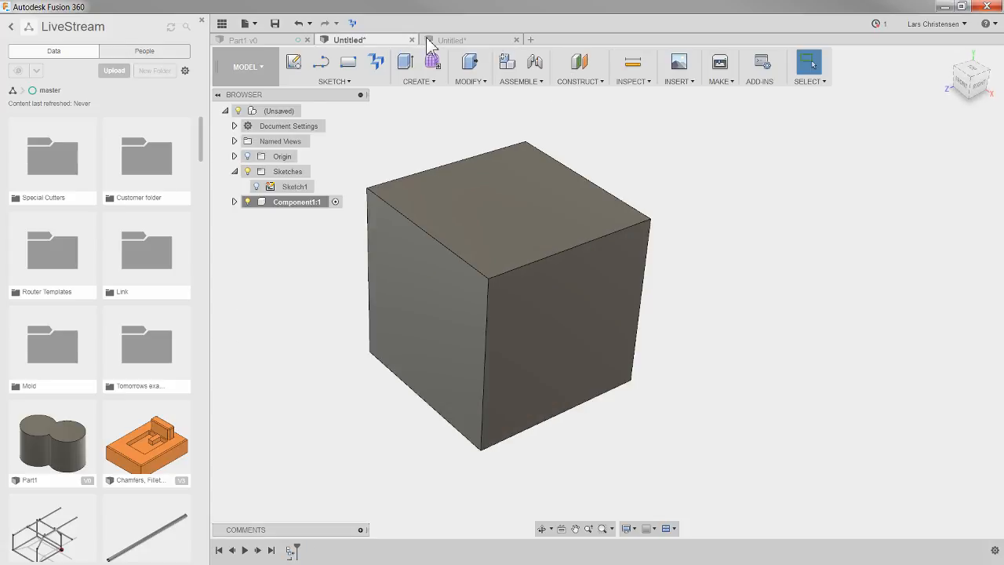
# In the cylinder design, activate the top-level assembly, collapse its first component and save the design as Component1 in the LiveStream project.
pyautogui.click(455, 39)
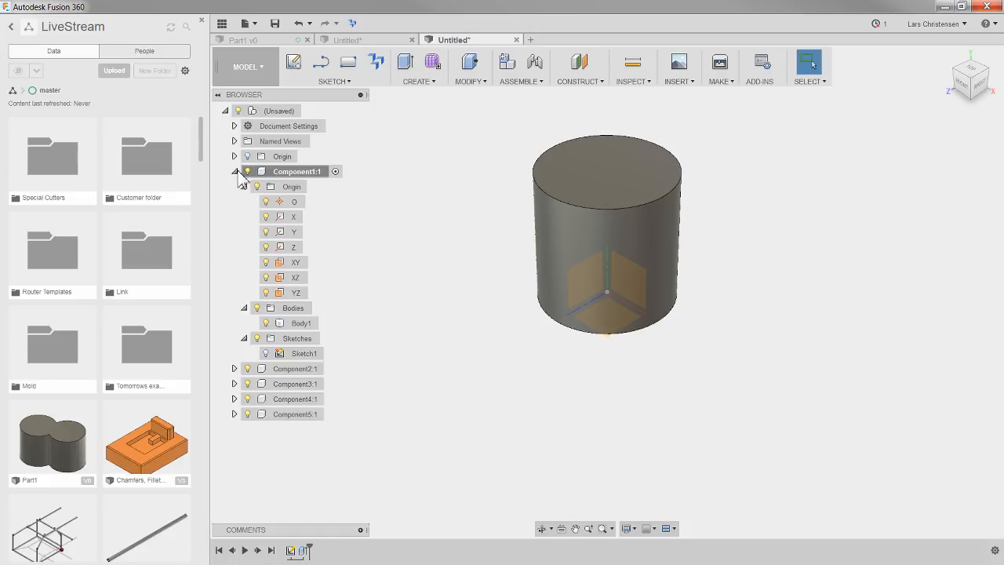
pyautogui.click(311, 111)
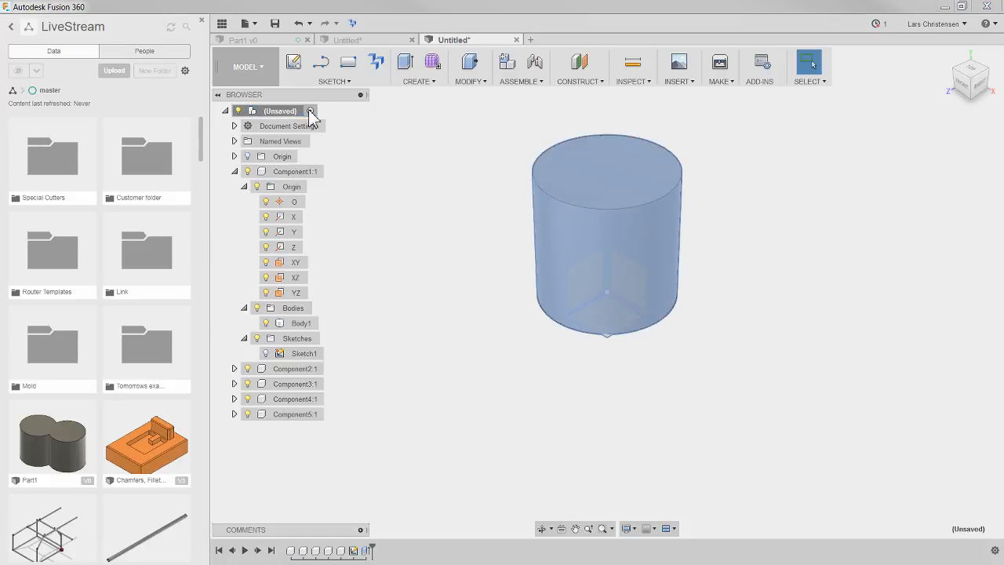
pyautogui.click(234, 171)
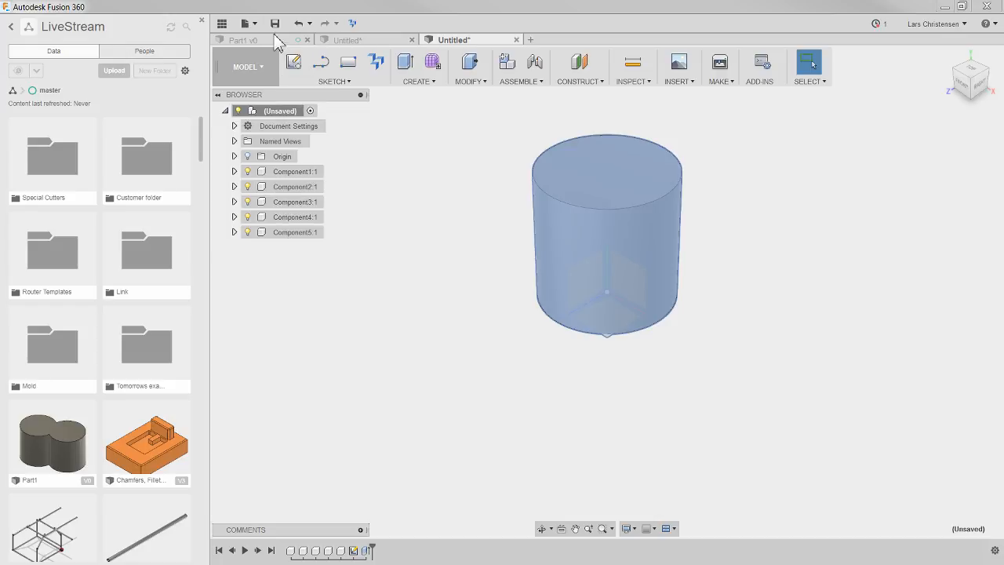
pyautogui.click(274, 23)
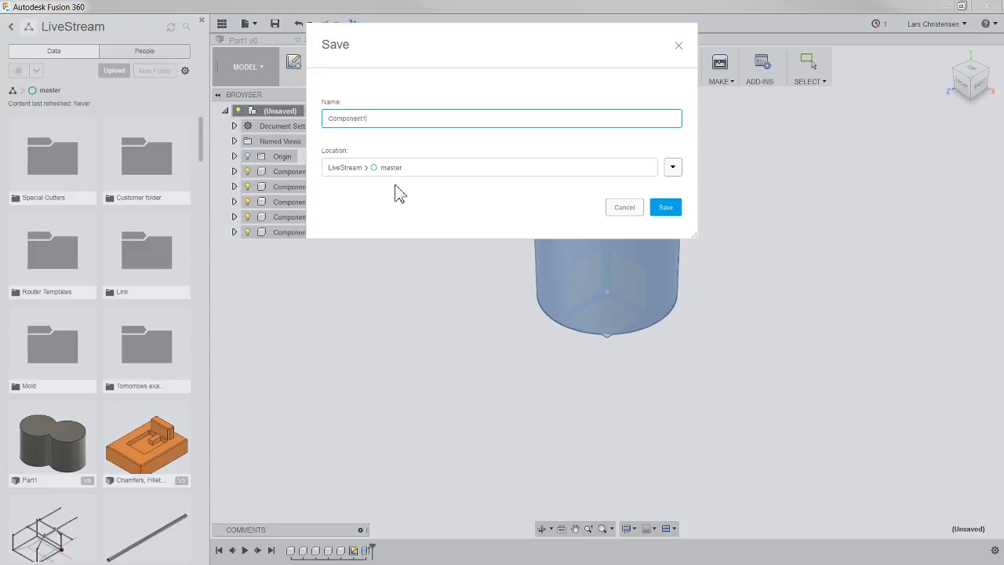
pyautogui.click(663, 205)
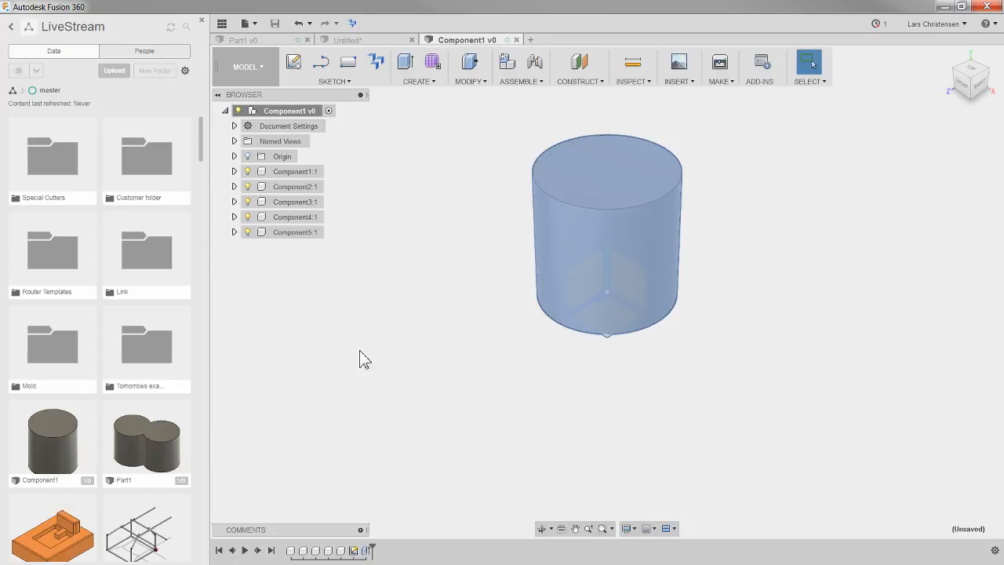
# Insert Part1 from the project into the current design and move it 100 mm in X away from the cylinder.
pyautogui.rightClick(149, 438)
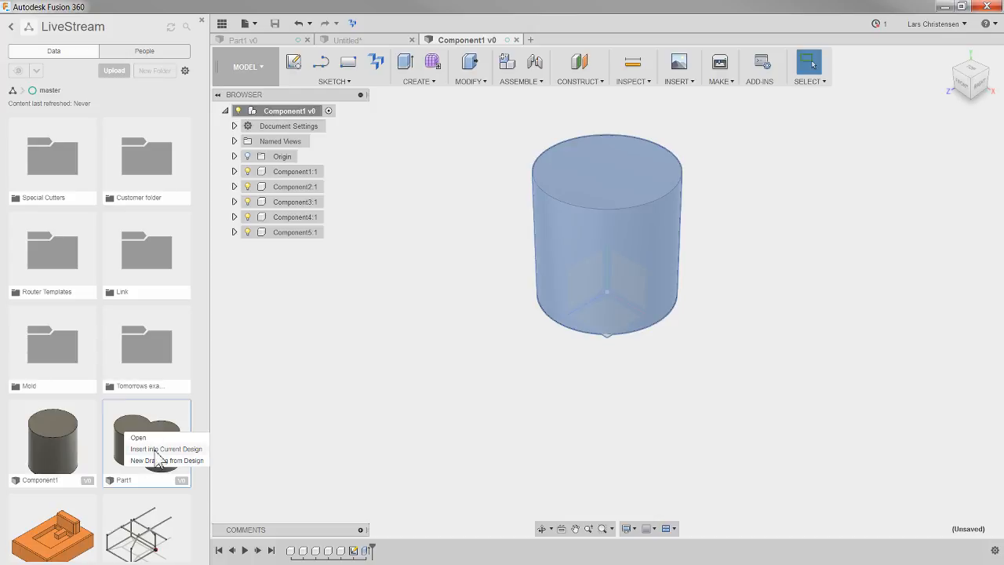
pyautogui.click(164, 449)
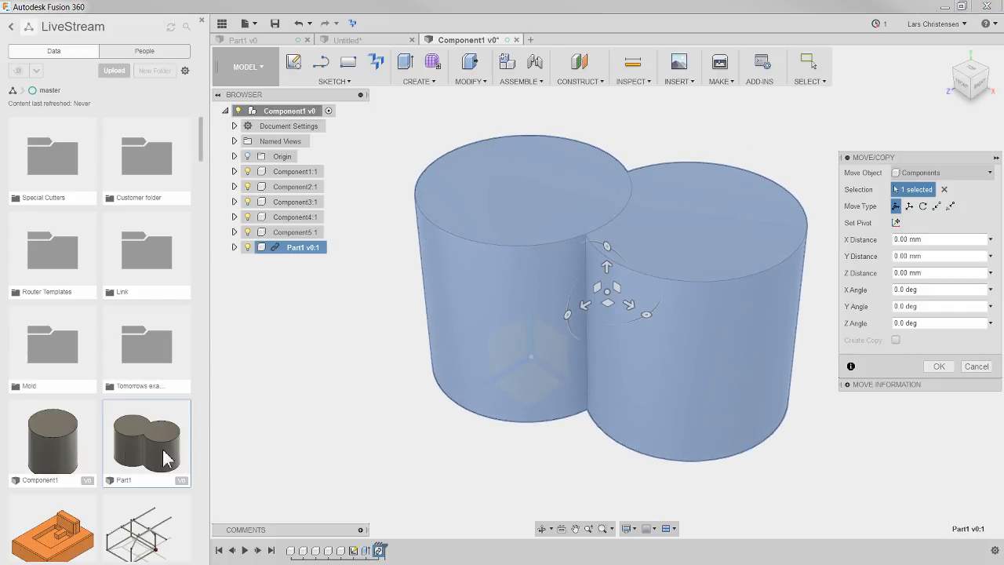
pyautogui.scroll(-4, 408, 338)
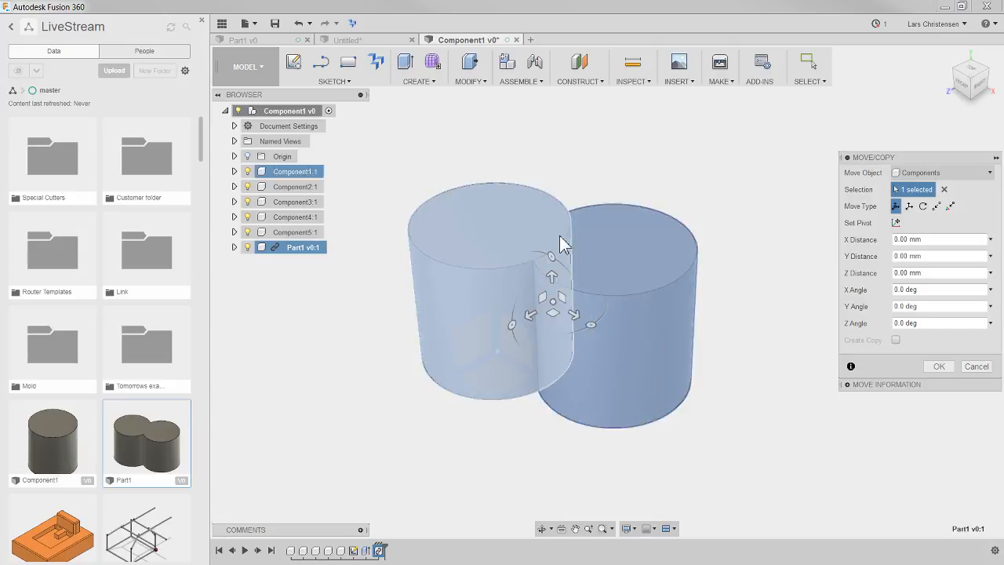
pyautogui.moveTo(574, 277); pyautogui.dragTo(731, 367)
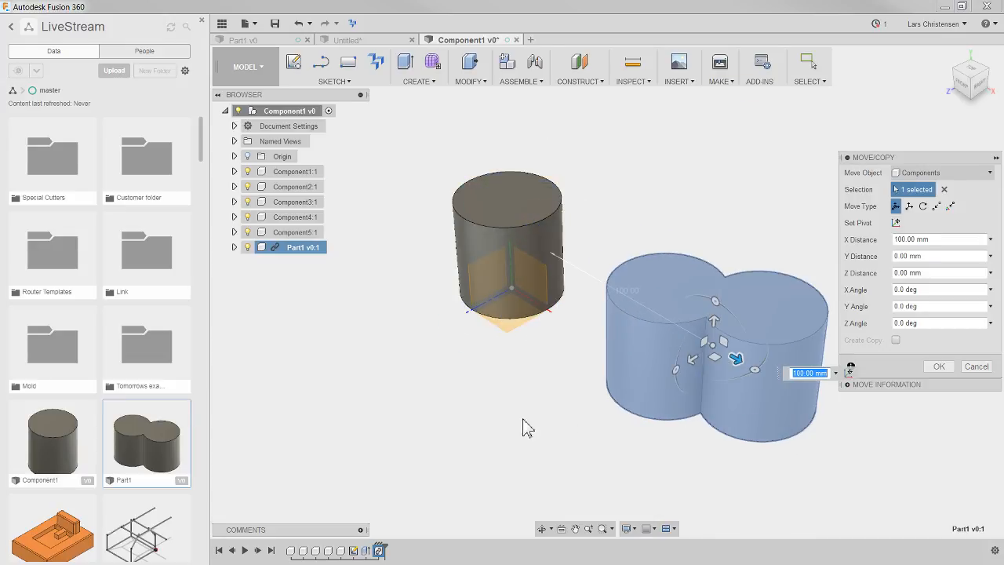
pyautogui.click(941, 367)
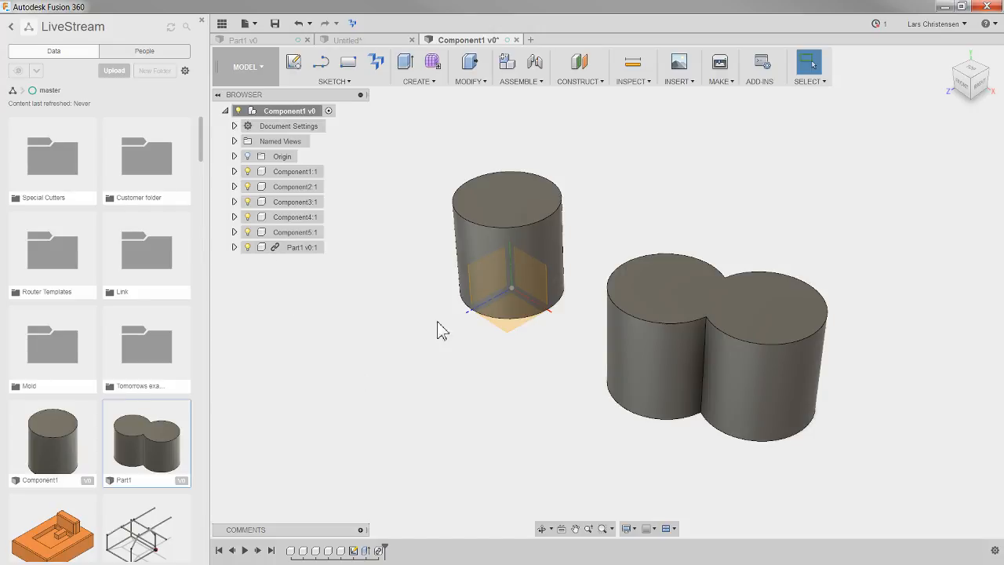
# Sketch a circle on the top face of the inserted Part1, within the lobe nearer the single cylinder.
pyautogui.scroll(3, 447, 258)
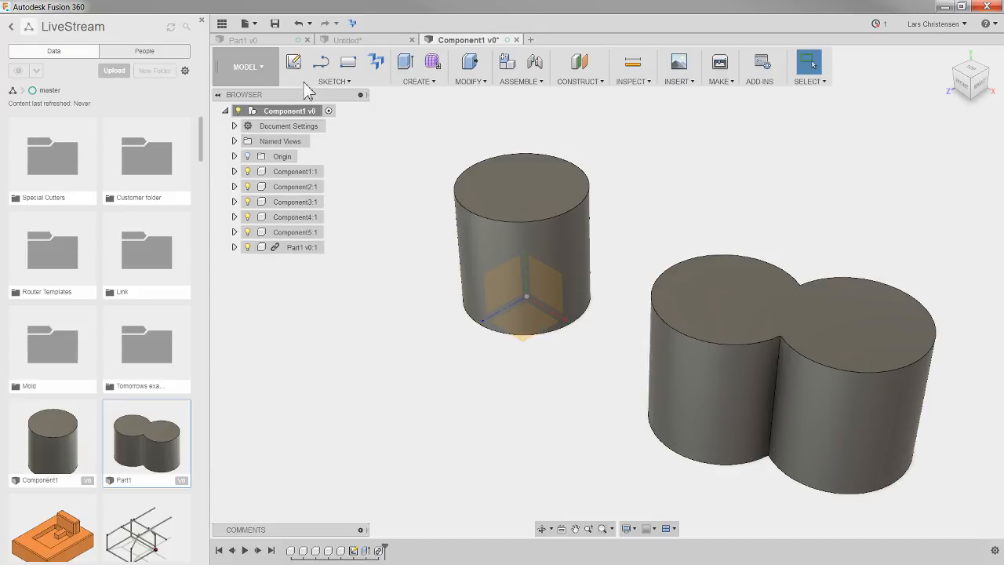
pyautogui.rightClick(724, 307)
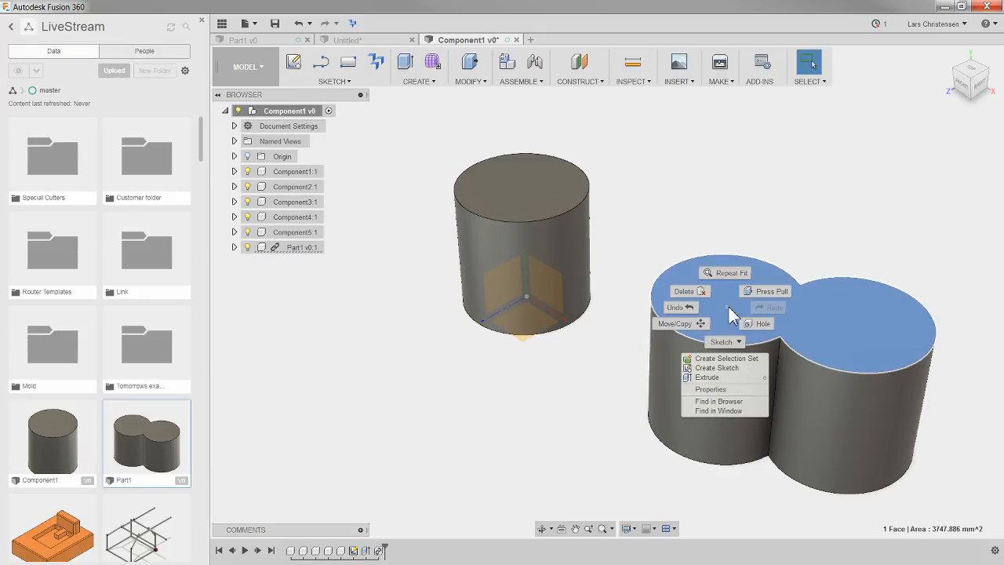
pyautogui.click(726, 369)
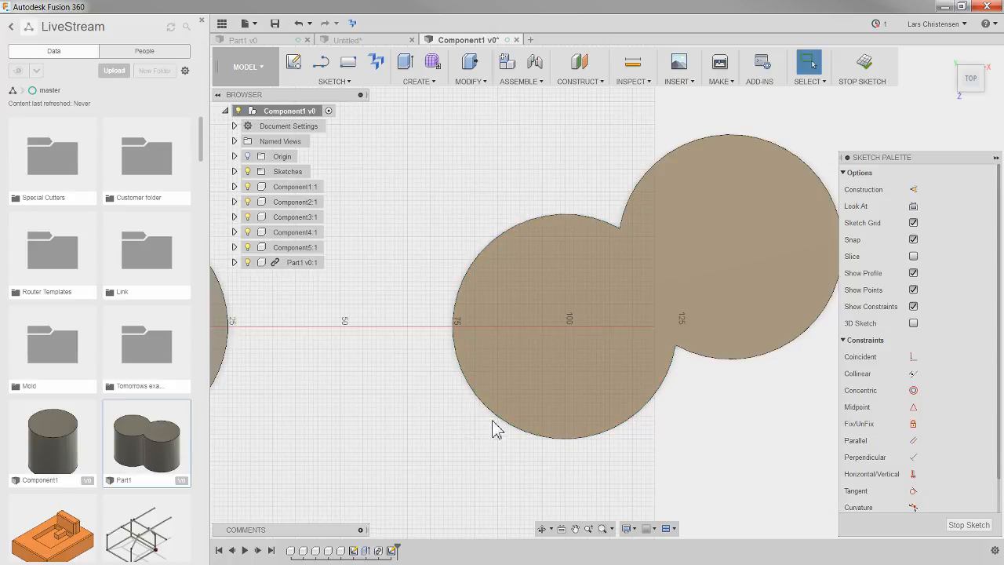
pyautogui.press('c')
pyautogui.click(551, 322)
pyautogui.click(584, 364)
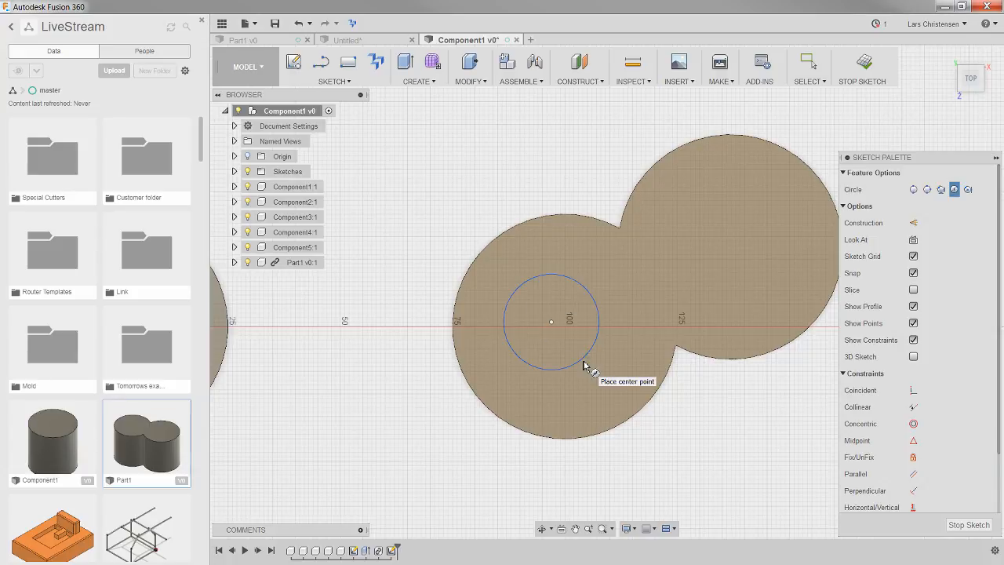
# Try to cut the circle 80 mm down through the linked Part1, and close the sketch.
pyautogui.press('e')
pyautogui.click(722, 292)
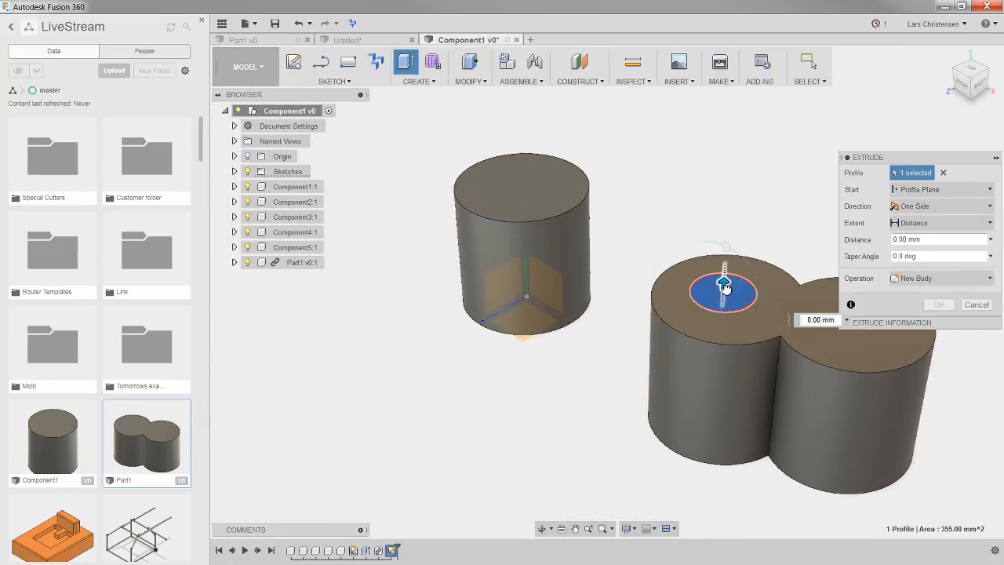
pyautogui.moveTo(723, 287); pyautogui.dragTo(710, 478)
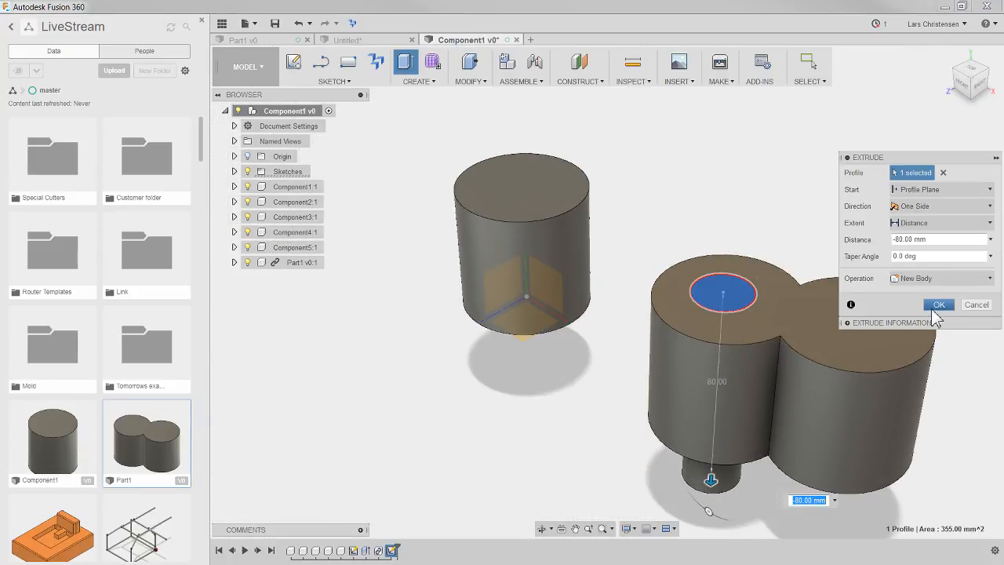
pyautogui.click(941, 279)
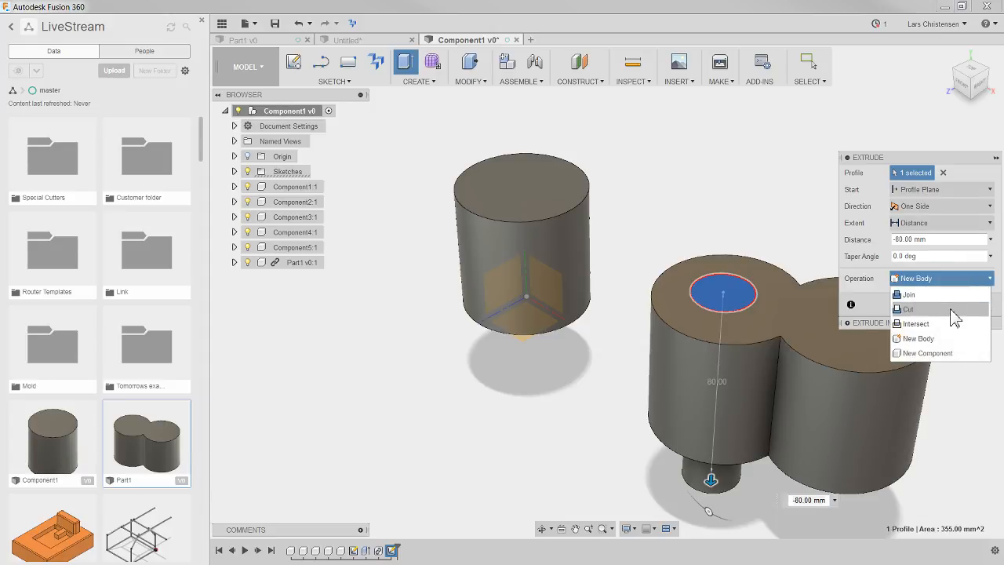
pyautogui.click(951, 309)
pyautogui.keyDown('shift'); pyautogui.moveTo(795, 411); pyautogui.dragTo(723, 380, button='middle'); pyautogui.keyUp('shift')
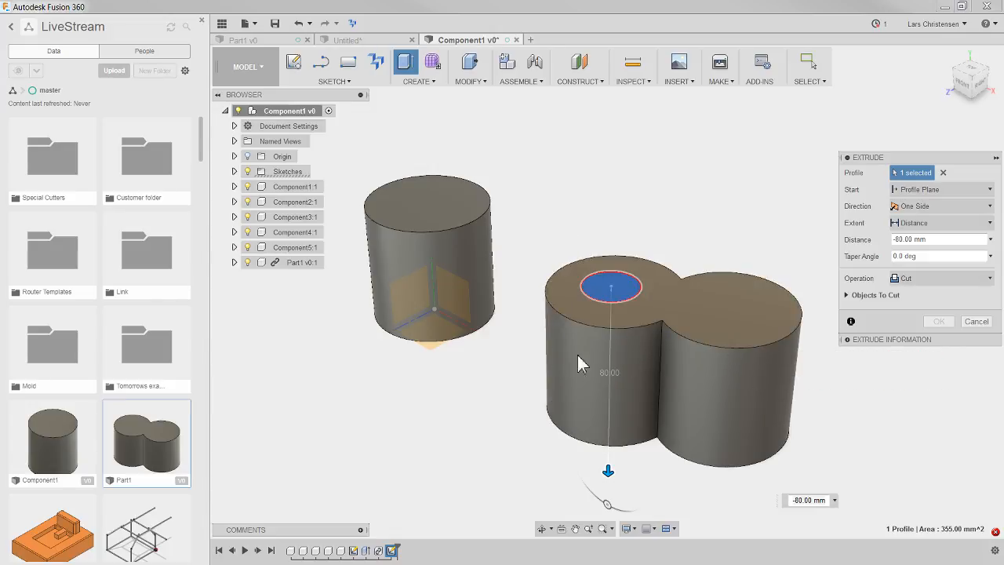
pyautogui.click(976, 321)
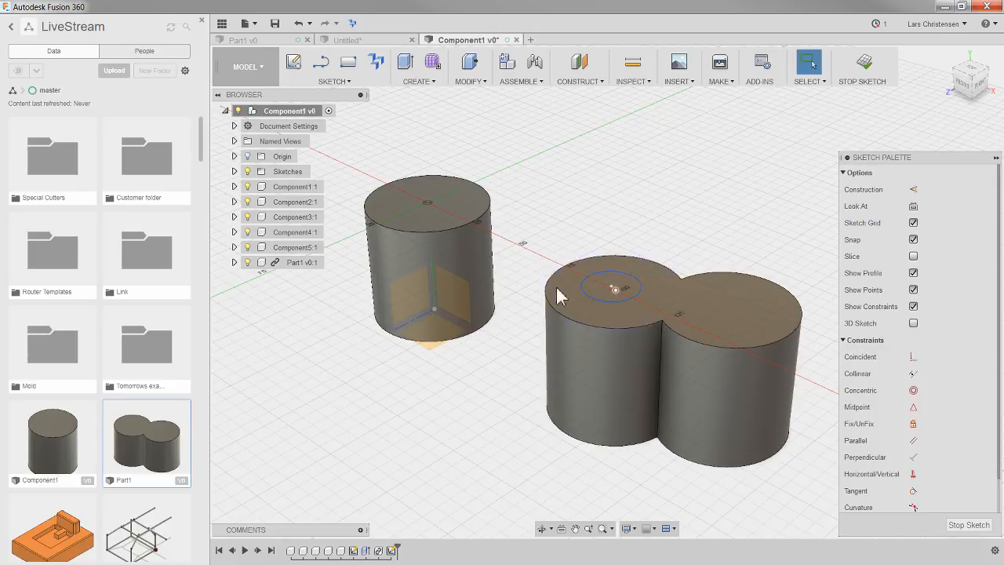
pyautogui.click(968, 525)
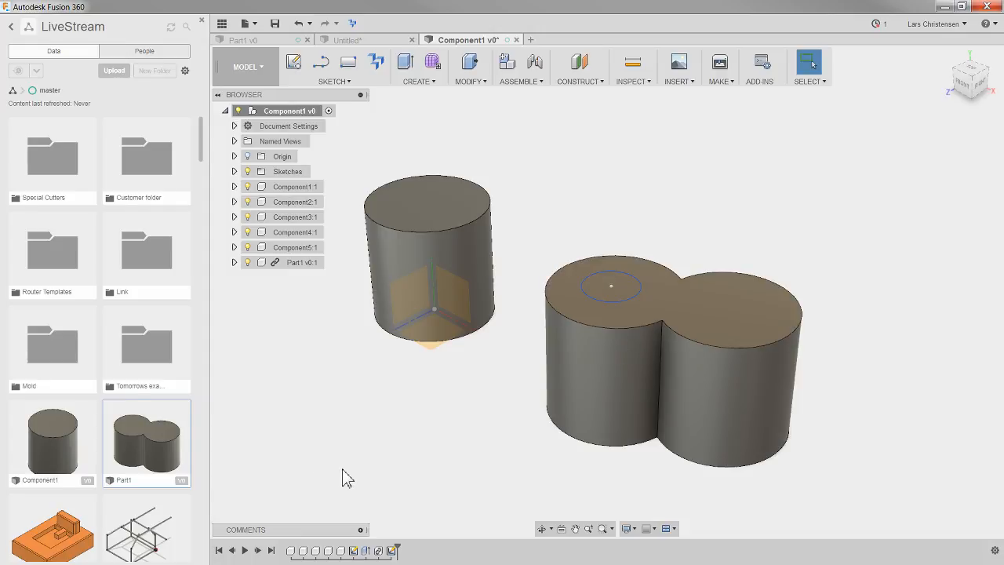
# In the Part1 design, sketch a circle about 19 mm in diameter on the top face, centred on the origin.
pyautogui.click(263, 40)
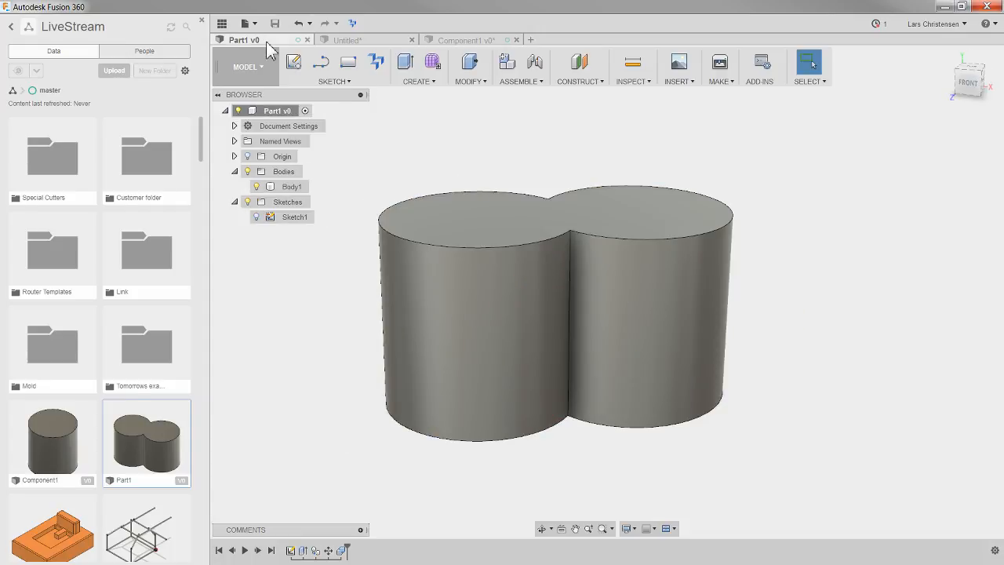
pyautogui.rightClick(466, 220)
pyautogui.click(450, 279)
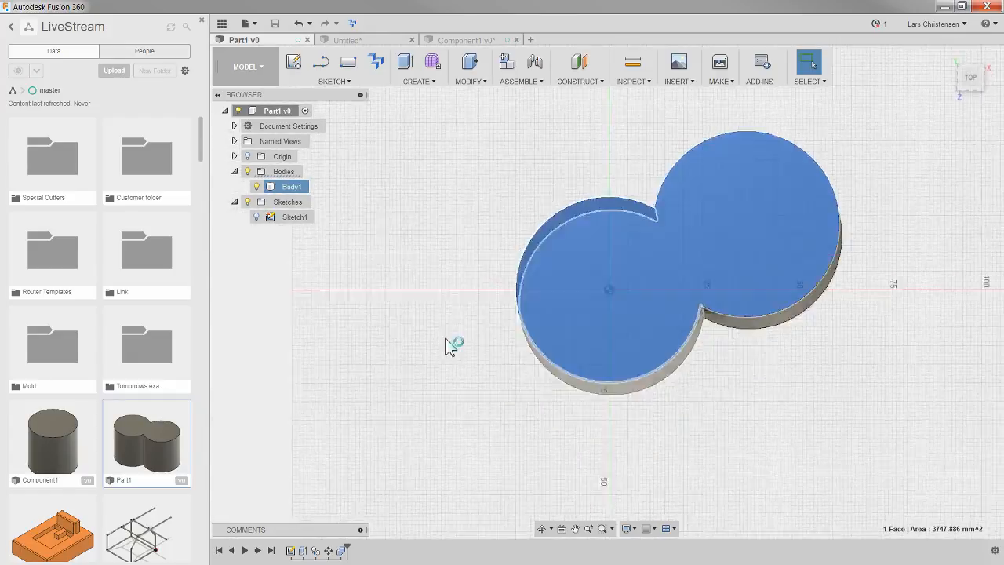
pyautogui.press('c')
pyautogui.click(617, 285)
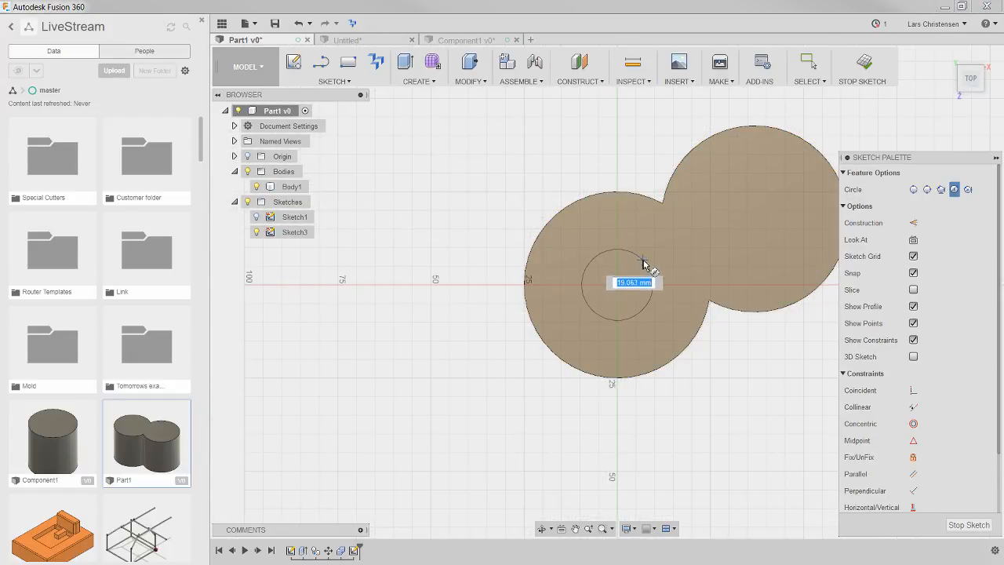
pyautogui.click(643, 264)
# Extrude the circle 75 mm downward as a cut through the part and save the Part1 design.
pyautogui.press('e')
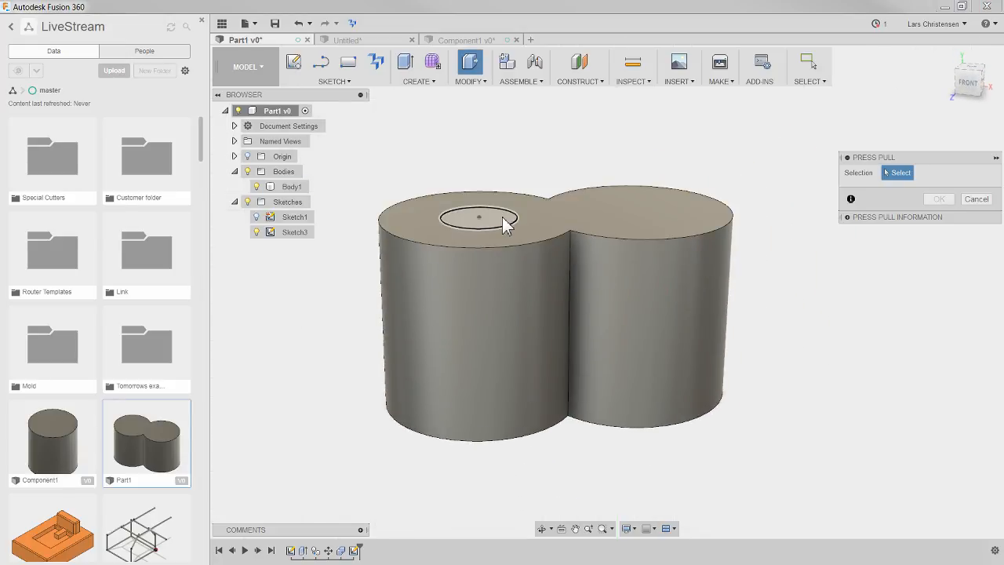
pyautogui.click(488, 221)
pyautogui.moveTo(479, 208); pyautogui.dragTo(482, 490)
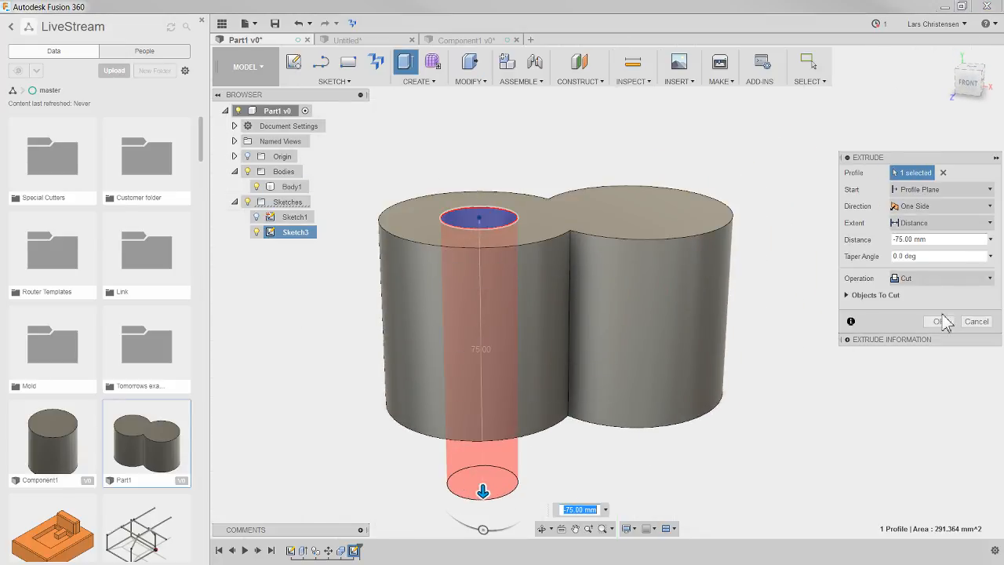
pyautogui.click(940, 322)
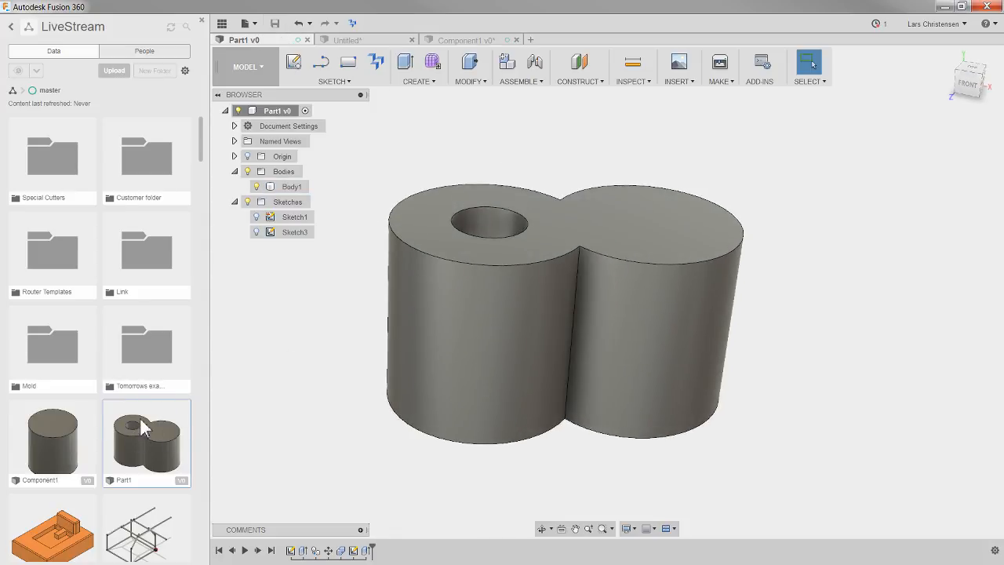
# Return to the Component1 design, update its out-of-date reference to Part1 and inspect the hole in the inserted part.
pyautogui.click(463, 41)
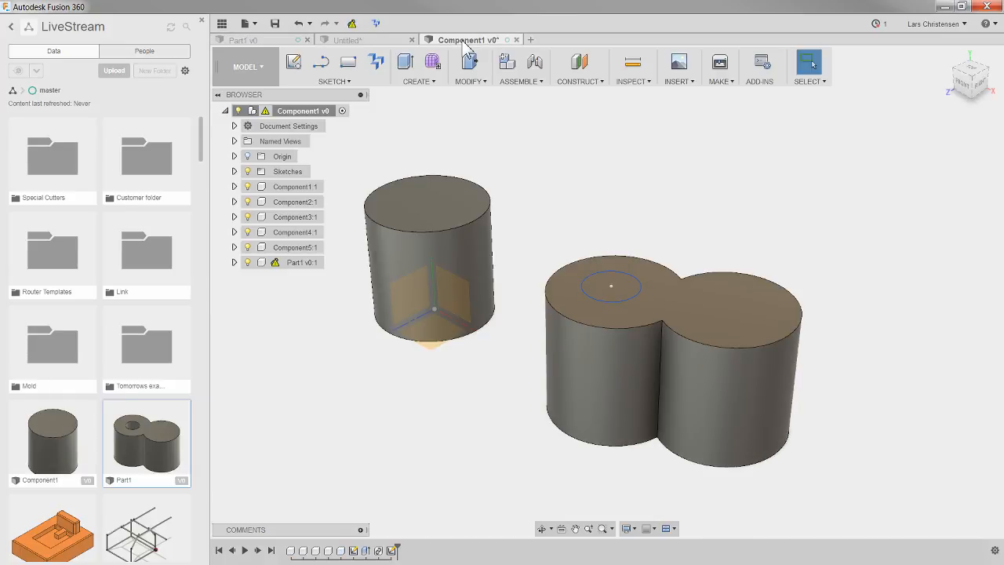
pyautogui.moveTo(267, 112)
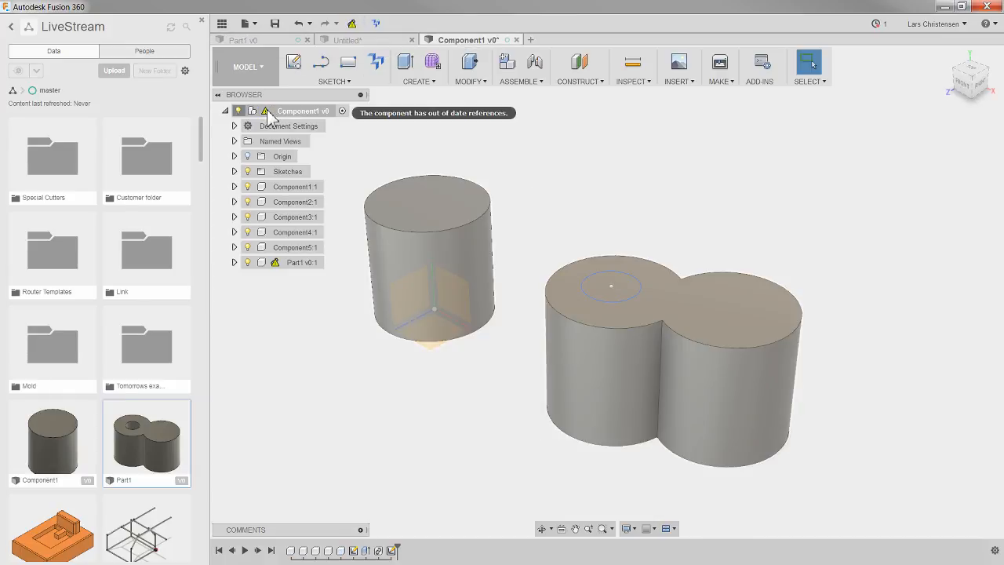
pyautogui.click(351, 25)
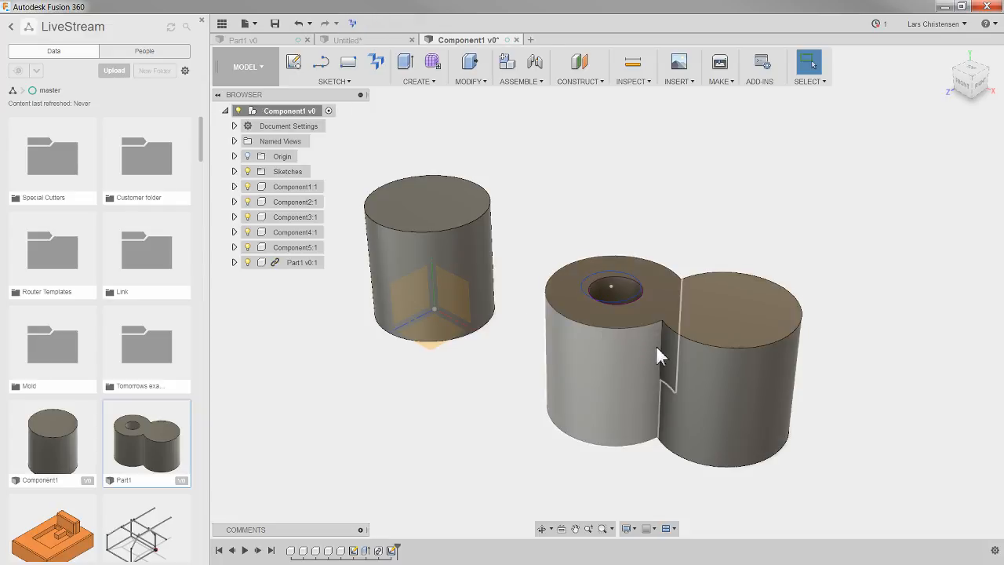
pyautogui.keyDown('shift'); pyautogui.moveTo(656, 350); pyautogui.dragTo(670, 400, button='middle'); pyautogui.keyUp('shift')
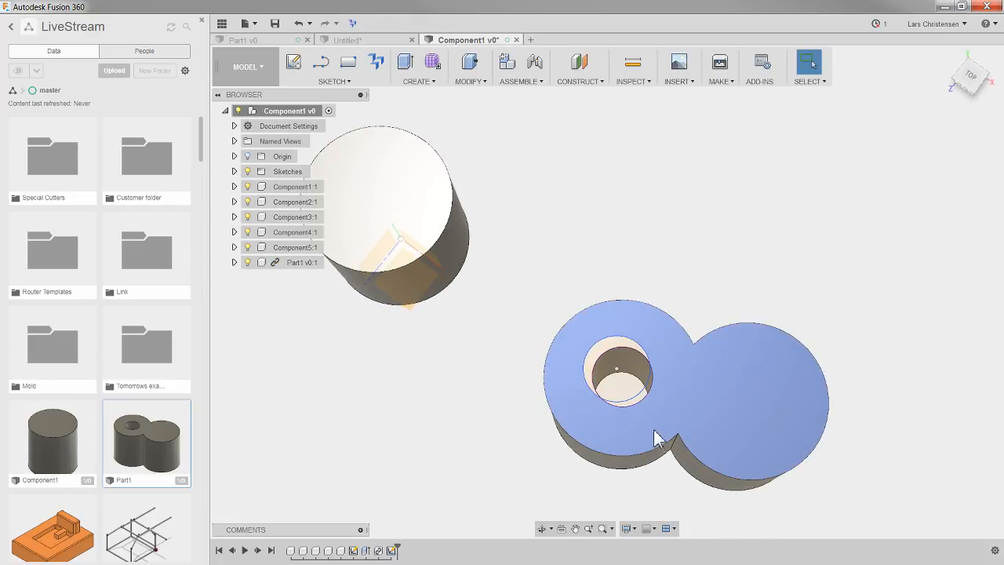
pyautogui.moveTo(657, 439)
pyautogui.keyDown('shift'); pyautogui.mouseDown(button='middle')
pyautogui.moveTo(652, 410)
pyautogui.moveTo(701, 419)
pyautogui.moveTo(705, 432)
pyautogui.moveTo(541, 472)
pyautogui.mouseUp(button='middle'); pyautogui.keyUp('shift')
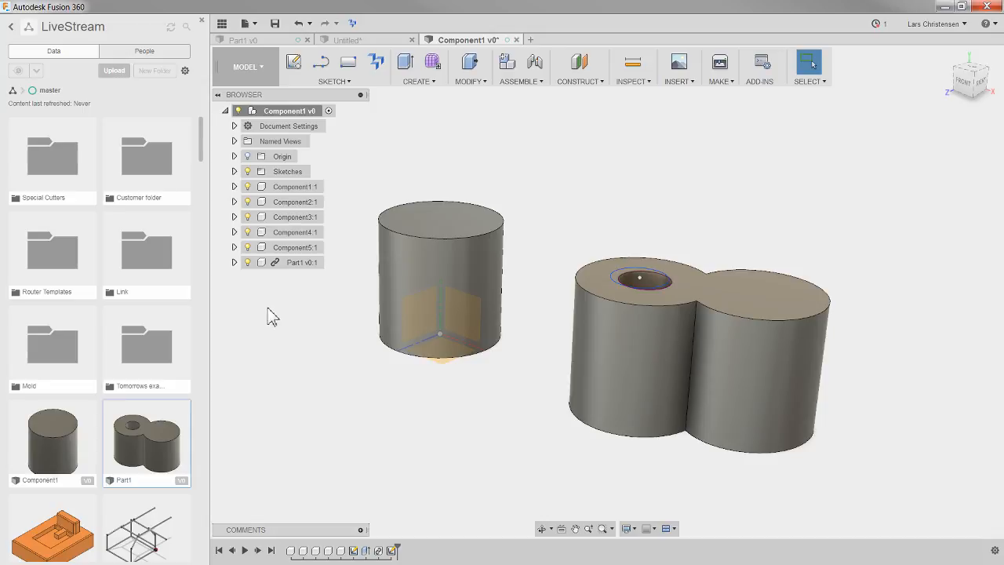
# Break the link of the inserted Part1 component and switch back to the Part1 design.
pyautogui.rightClick(283, 269)
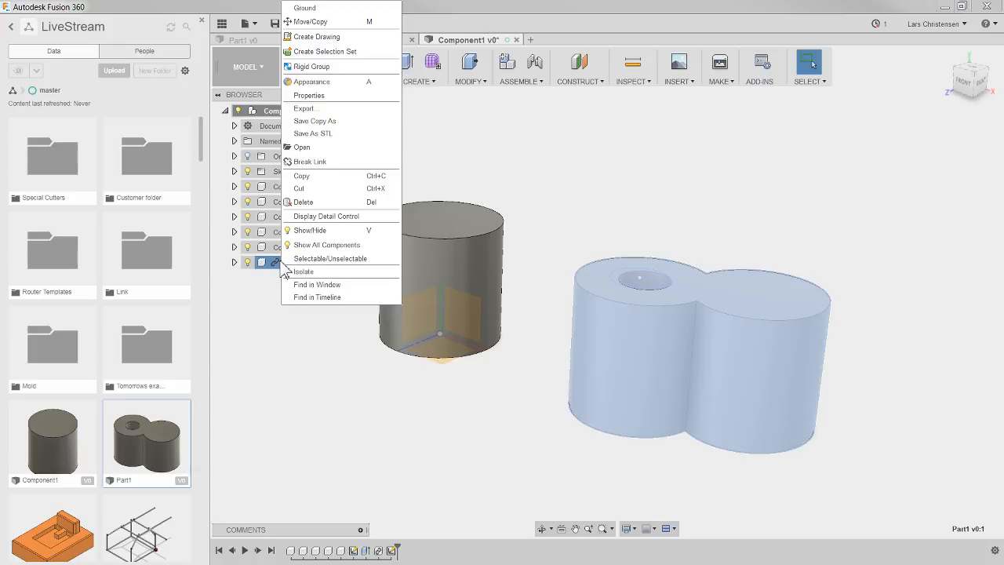
pyautogui.click(331, 164)
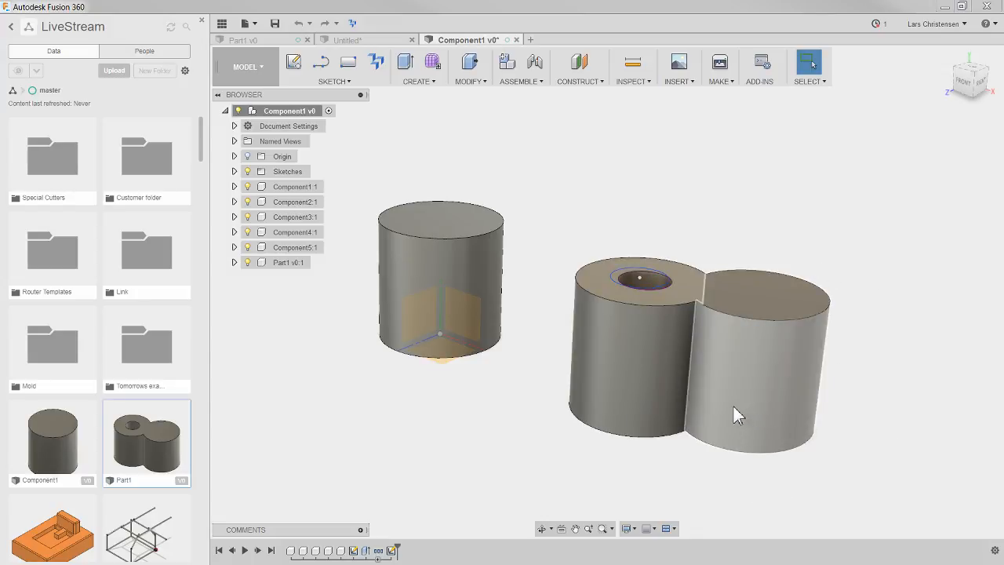
pyautogui.click(254, 39)
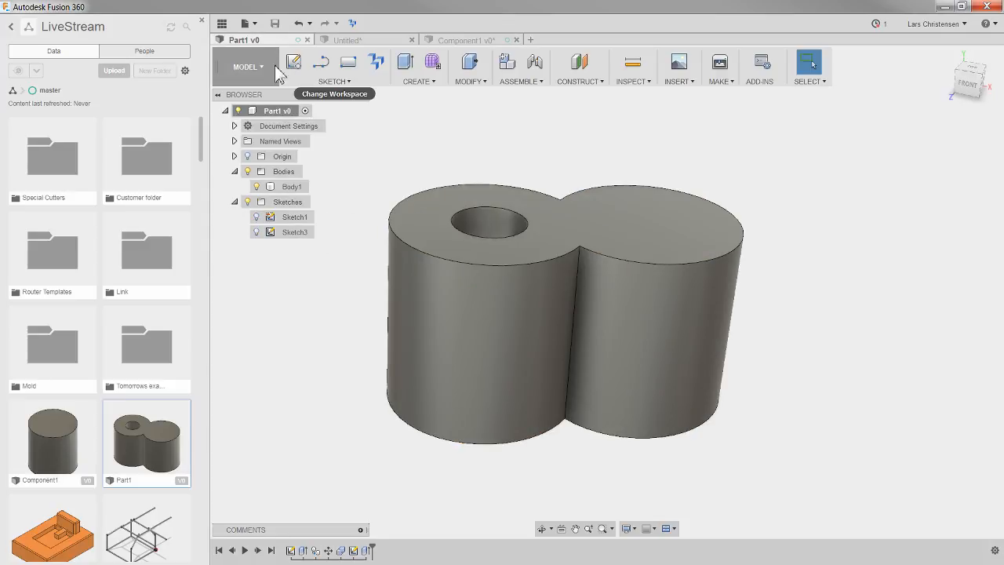